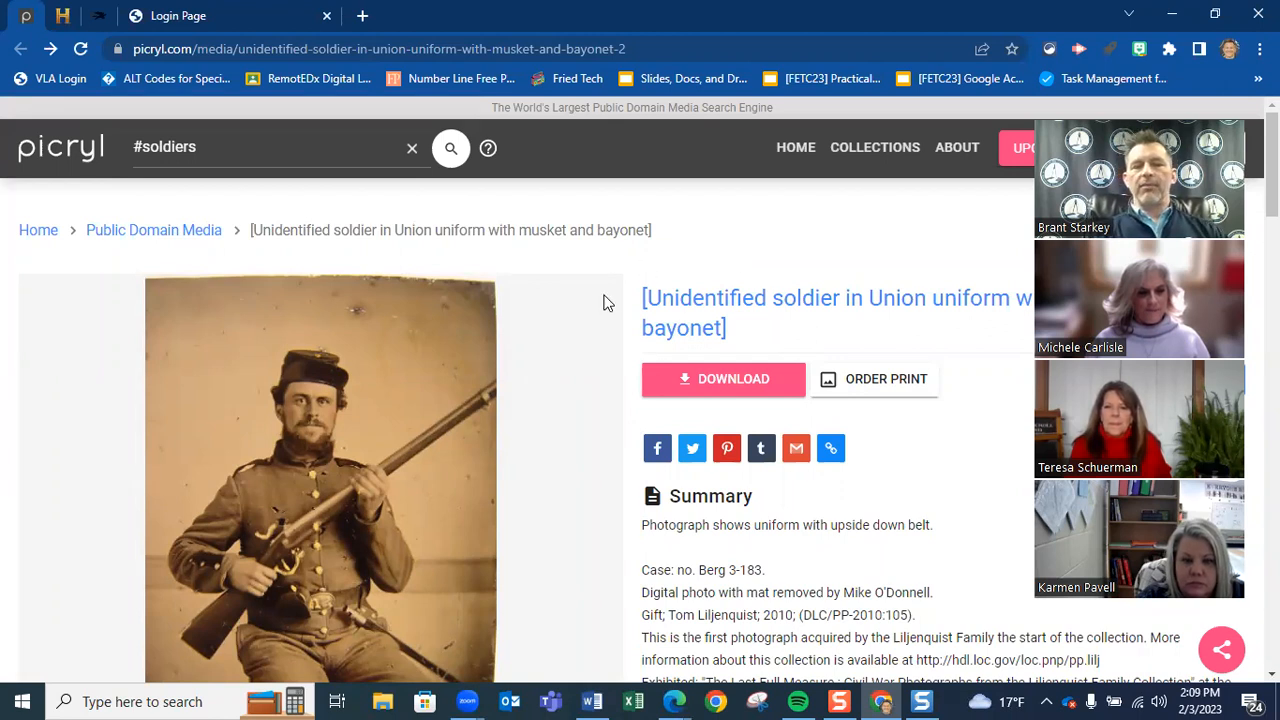
Enlarge the photo of the soldier holding a musket on its Picryl page.
{"action": "left_click", "coordinate": [844, 699]}
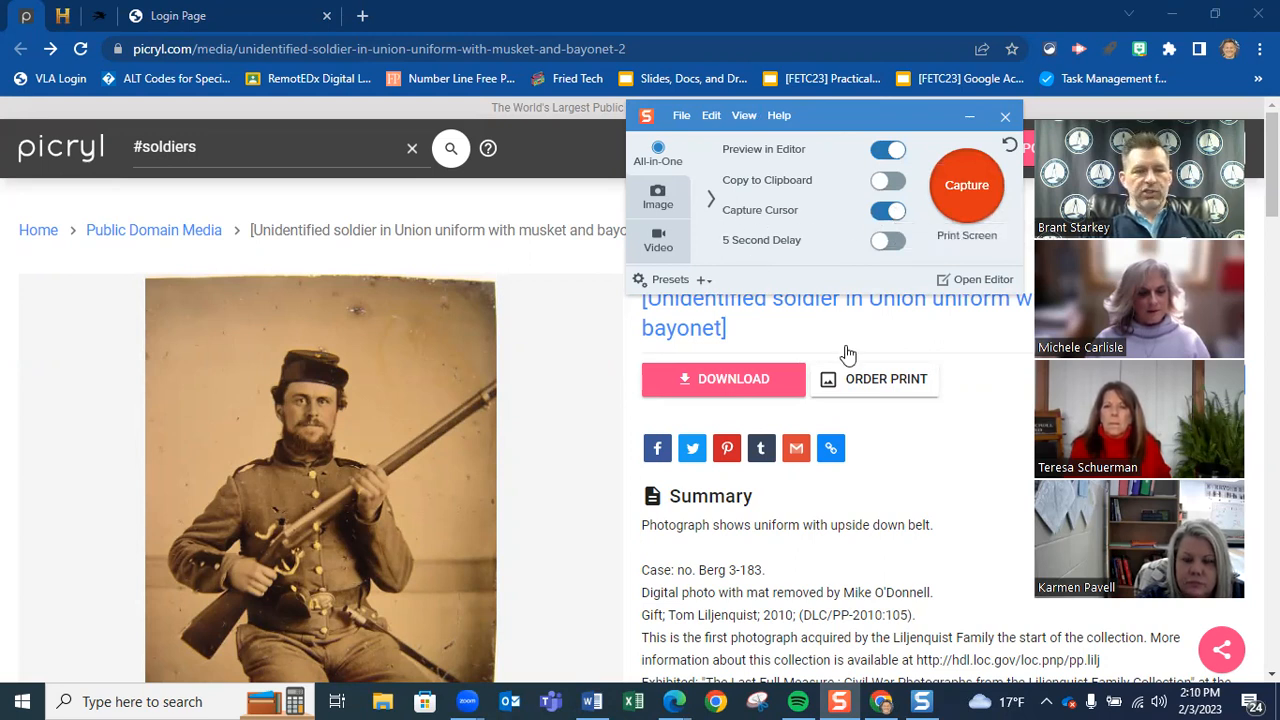
{"action": "left_click", "coordinate": [970, 117]}
{"action": "left_click", "coordinate": [427, 436]}
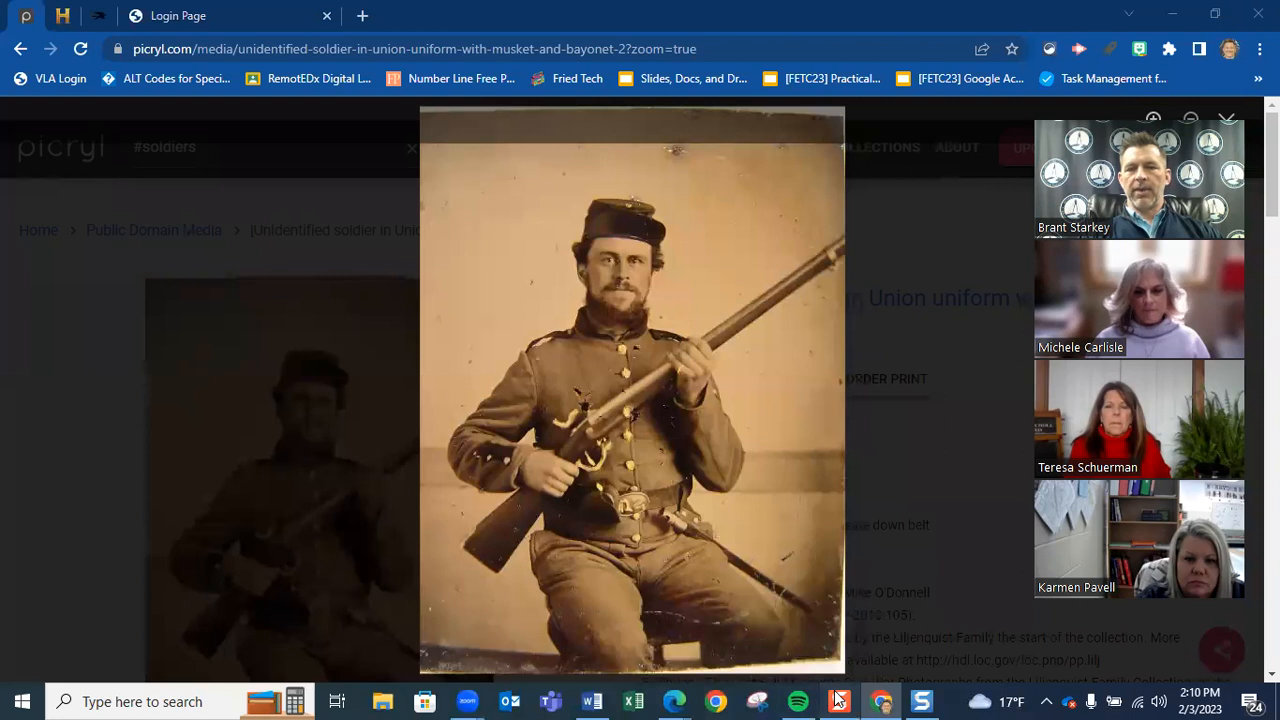
Switch to the Snagit capture window and set it to Image capture mode.
{"action": "left_click", "coordinate": [838, 700]}
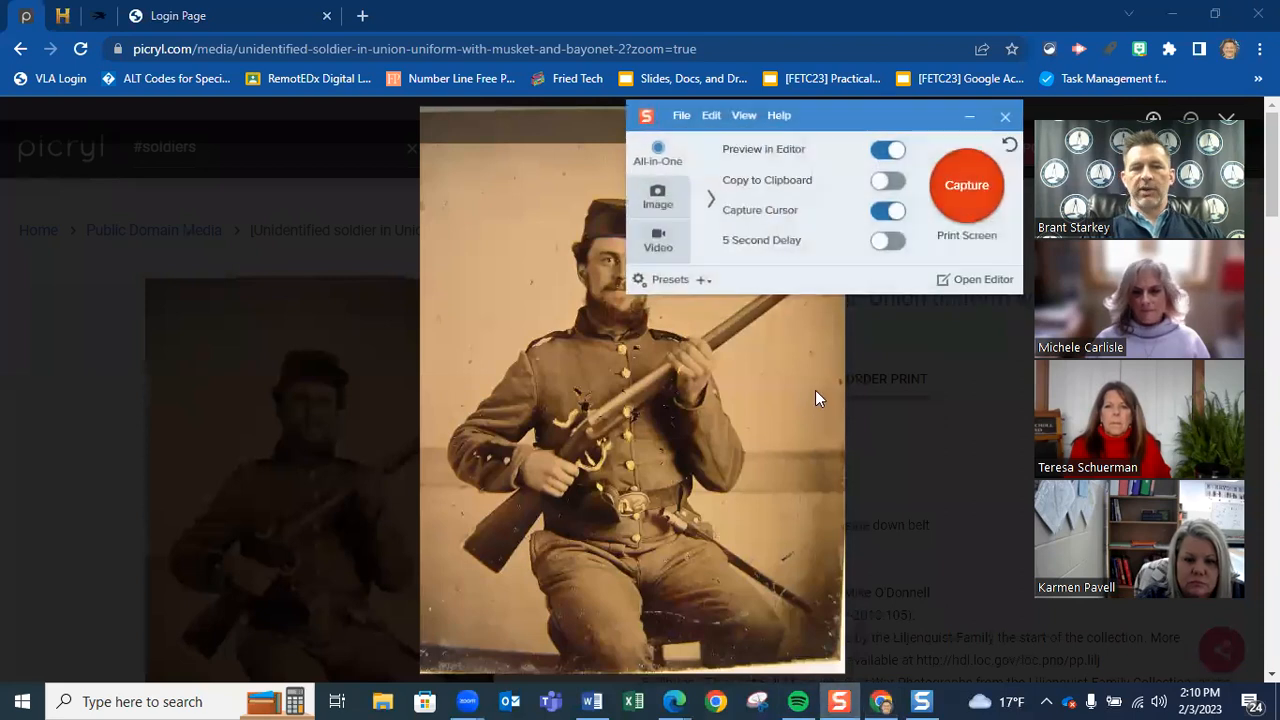
{"action": "left_click", "coordinate": [673, 197]}
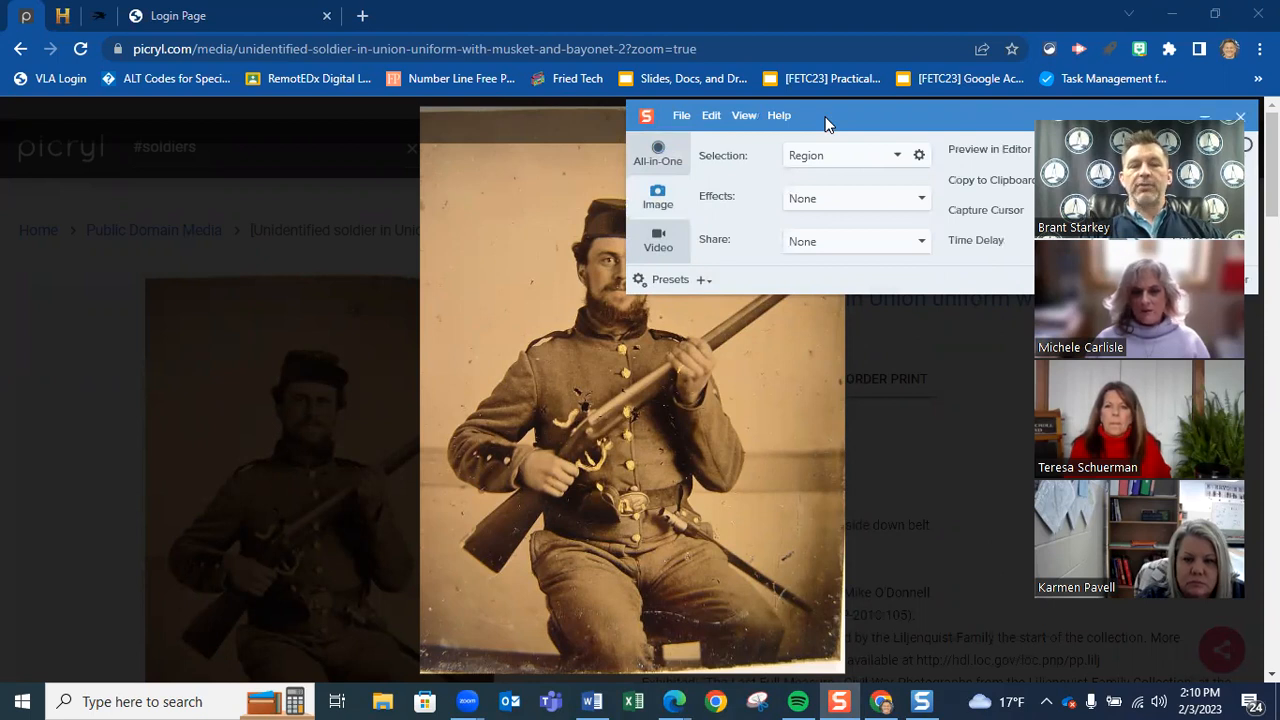
{"action": "left_click_drag", "start_coordinate": [826, 122], "coordinate": [414, 126]}
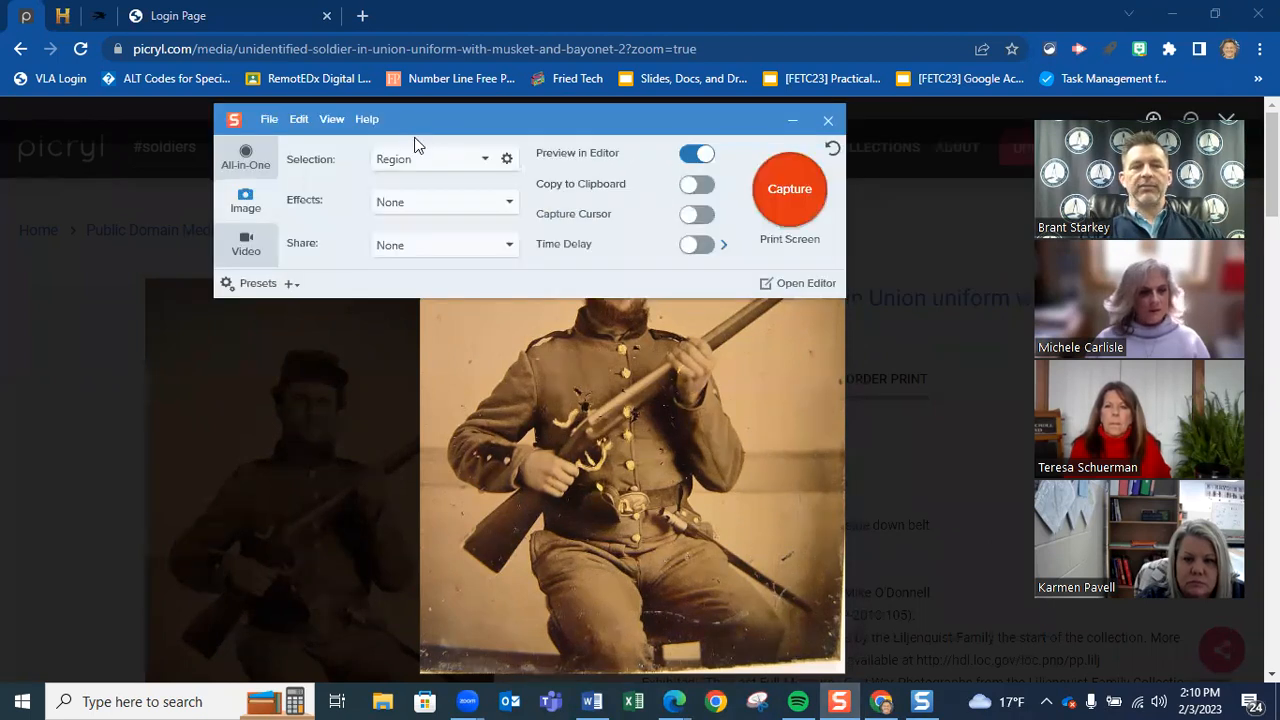
{"action": "left_click", "coordinate": [418, 205]}
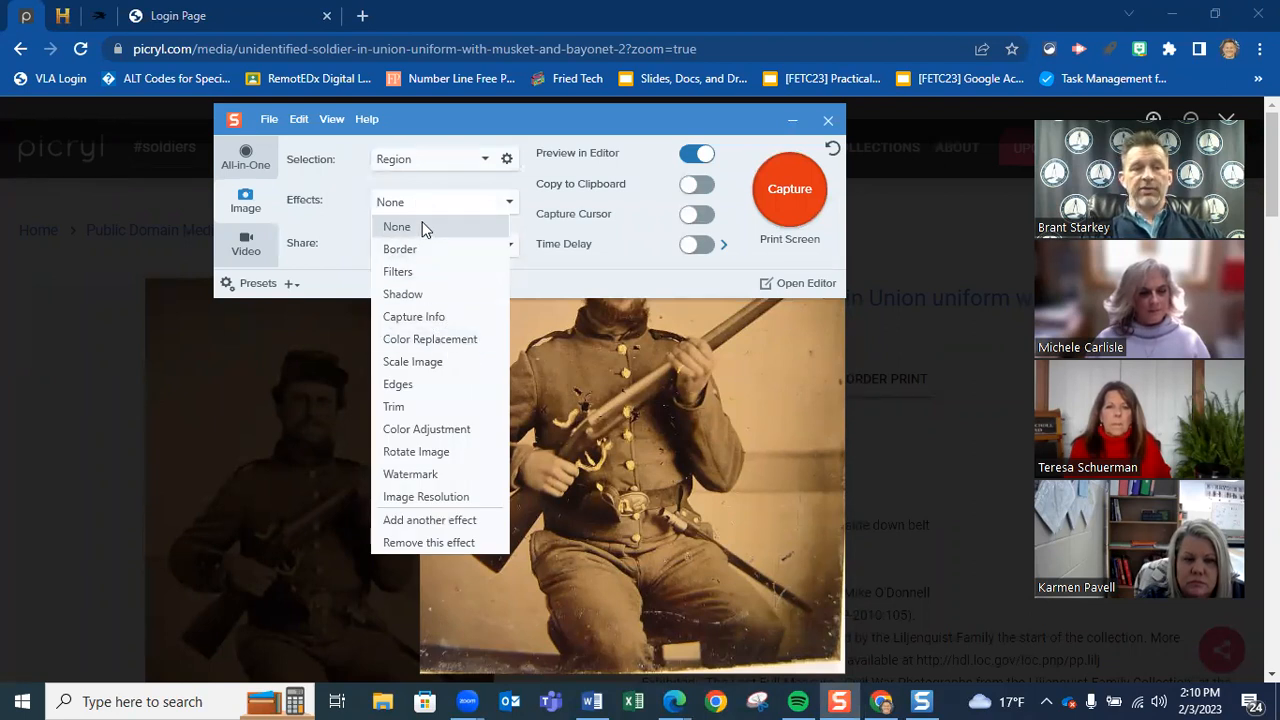
{"action": "left_click", "coordinate": [355, 226]}
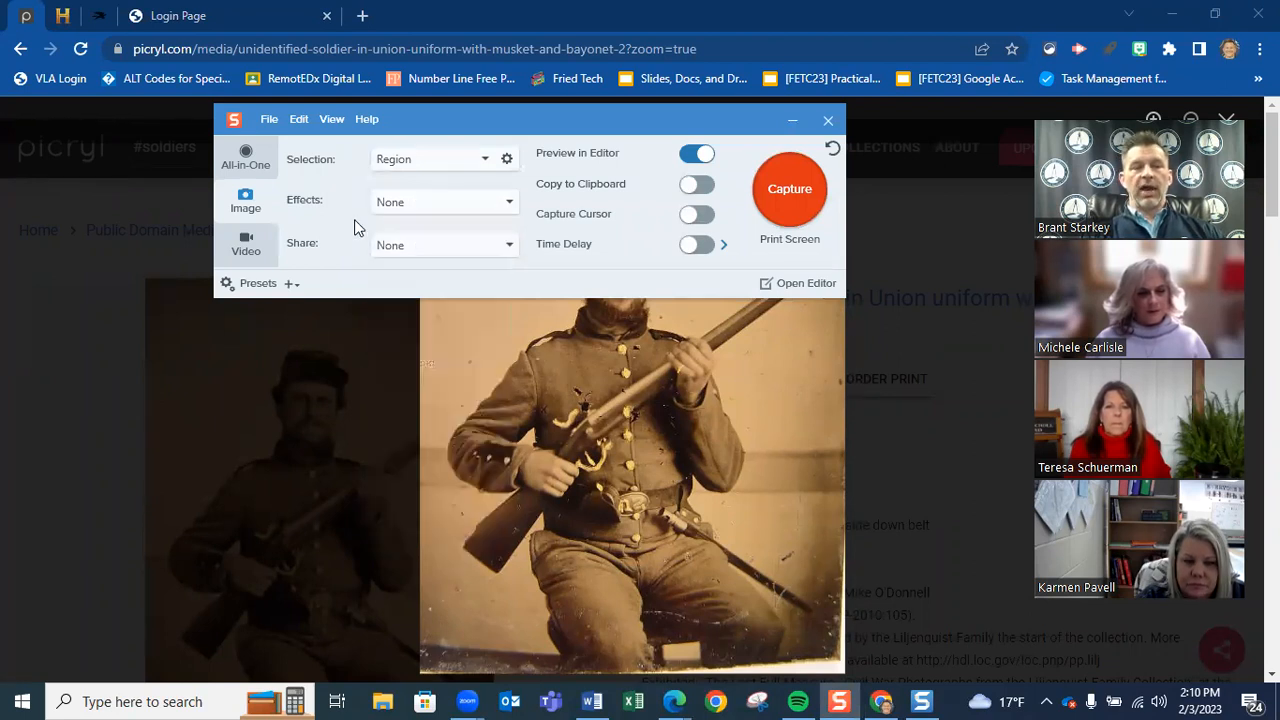
{"action": "left_click", "coordinate": [412, 247]}
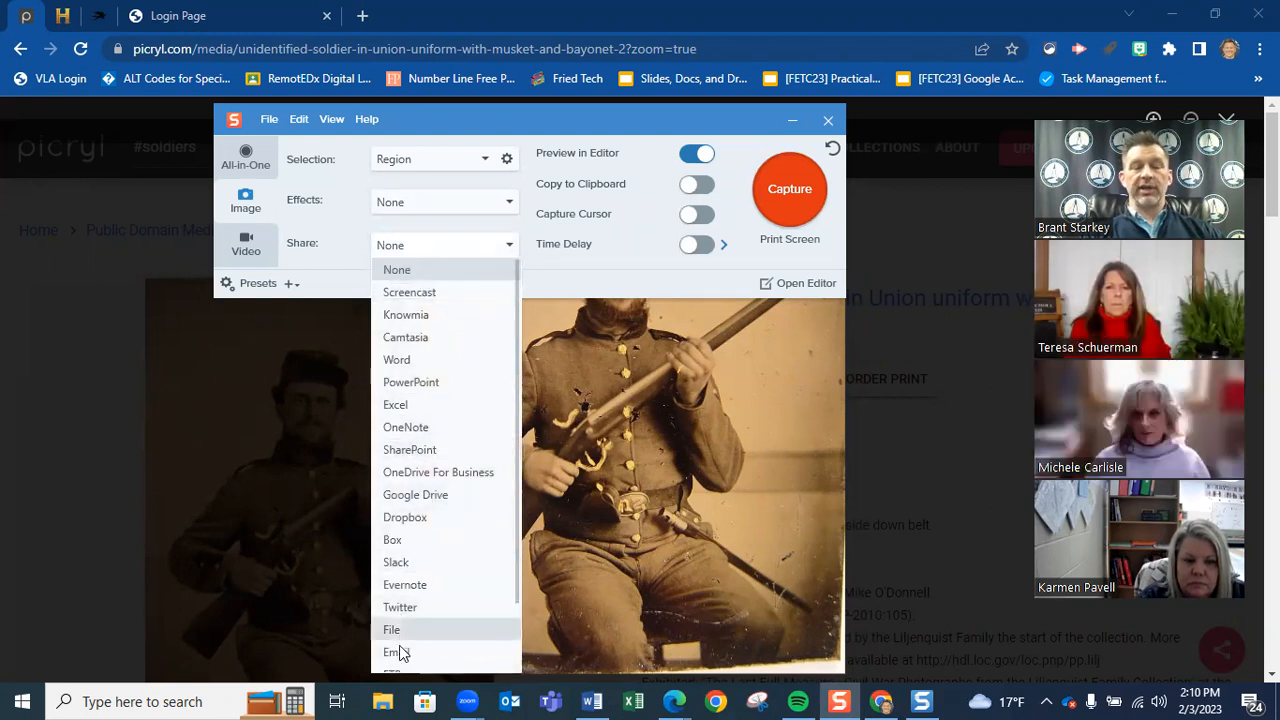
{"action": "left_click", "coordinate": [357, 224]}
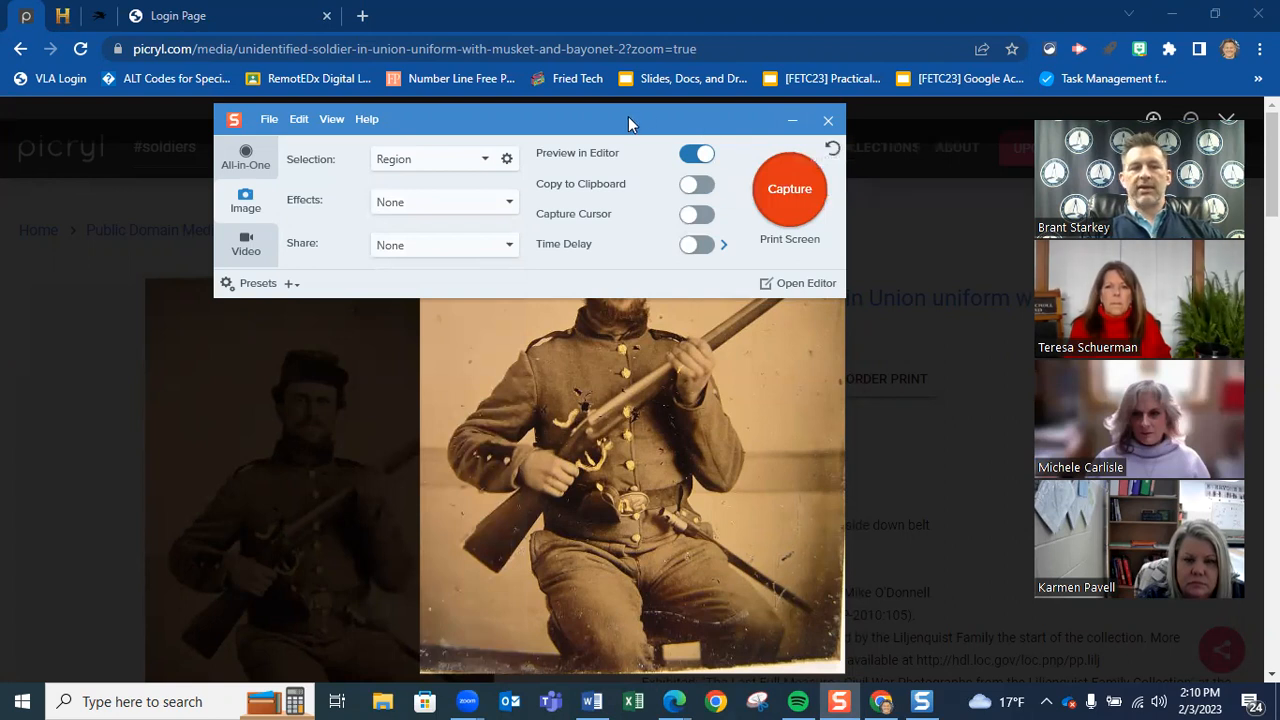
Capture the region framing the enlarged soldier photo, about 456 x 606 px, and preview it in the Snagit editor.
{"action": "left_click_drag", "start_coordinate": [628, 116], "coordinate": [127, 109]}
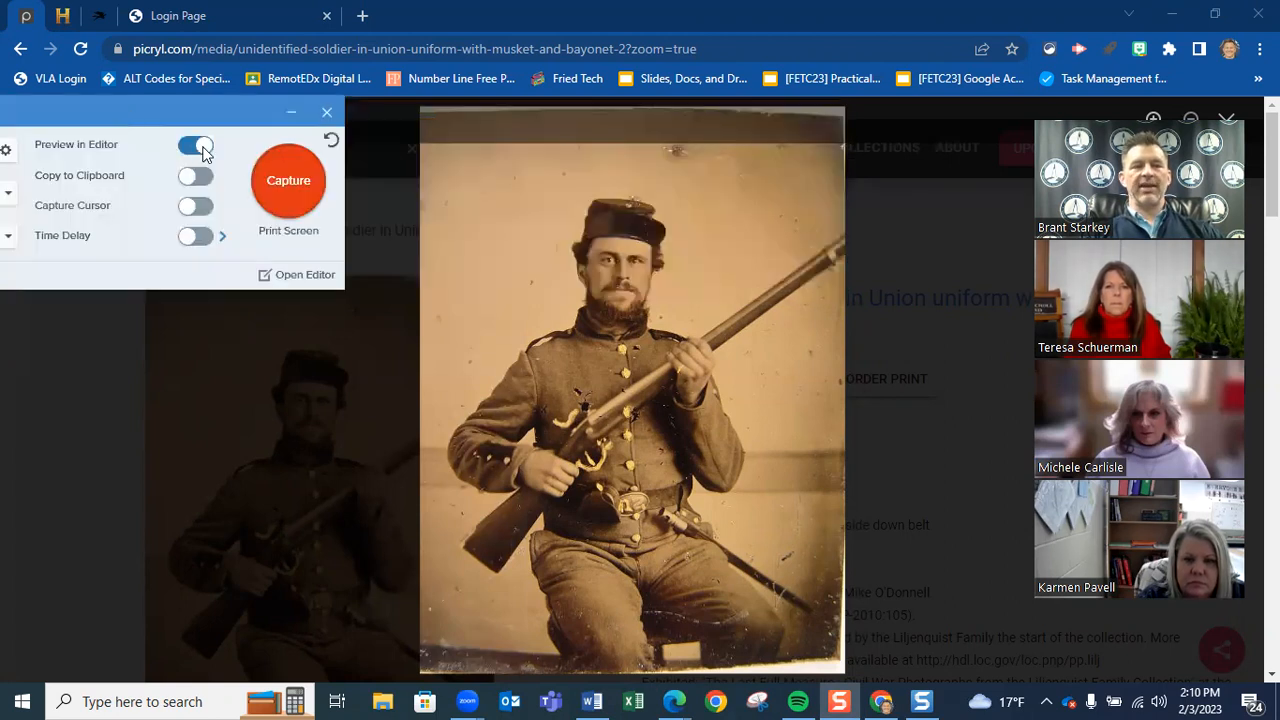
{"action": "left_click", "coordinate": [285, 182]}
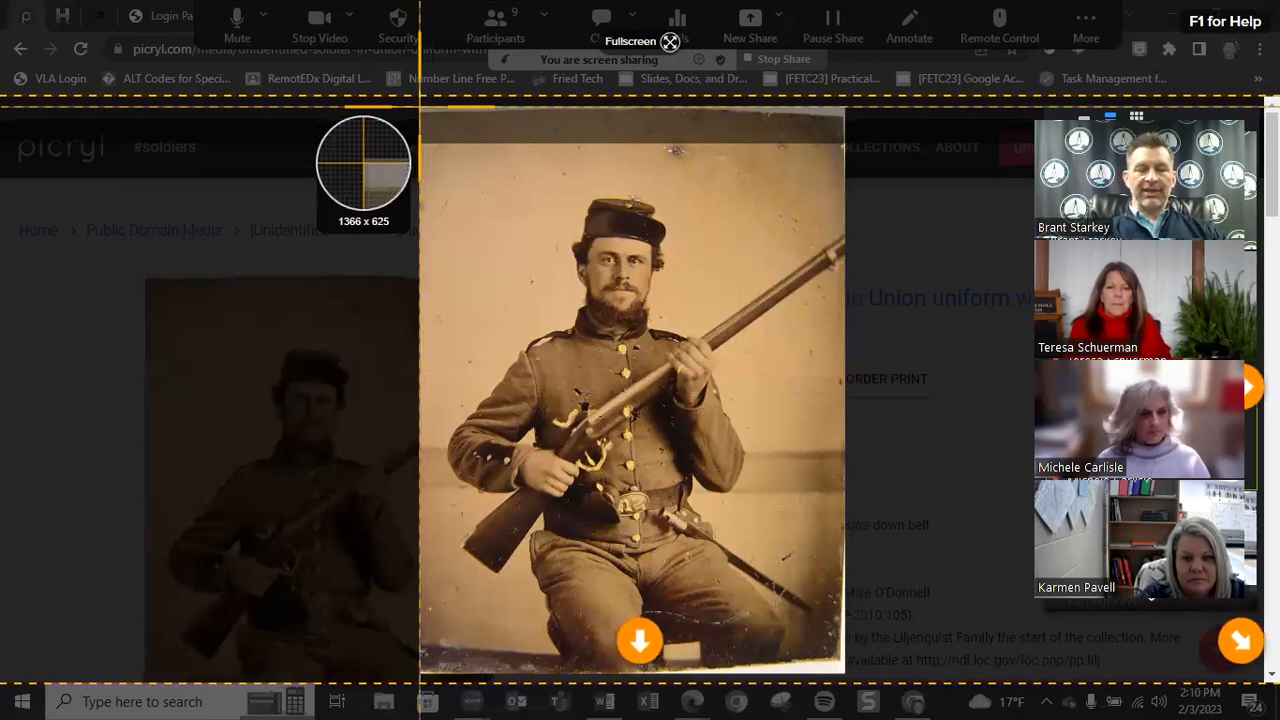
{"action": "left_click_drag", "start_coordinate": [419, 105], "coordinate": [847, 678]}
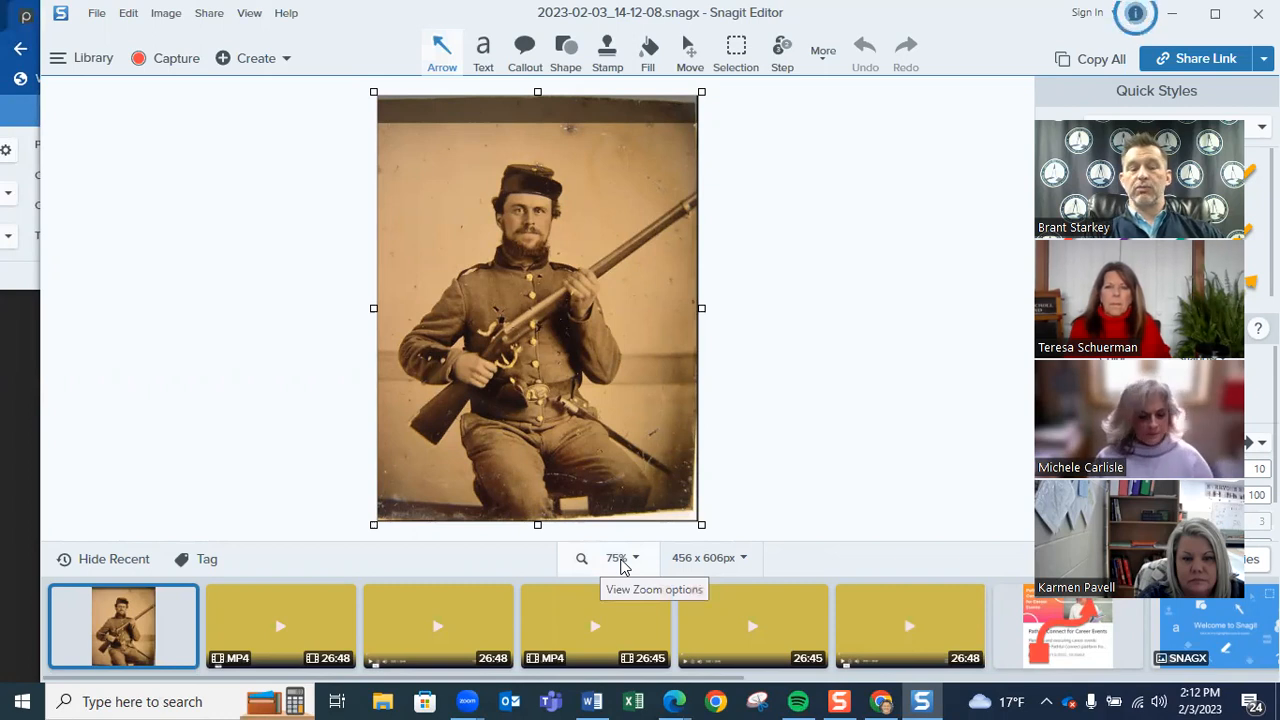
Show the captured soldier photo at actual size in the editor and reposition the editor window.
{"action": "left_click", "coordinate": [621, 563]}
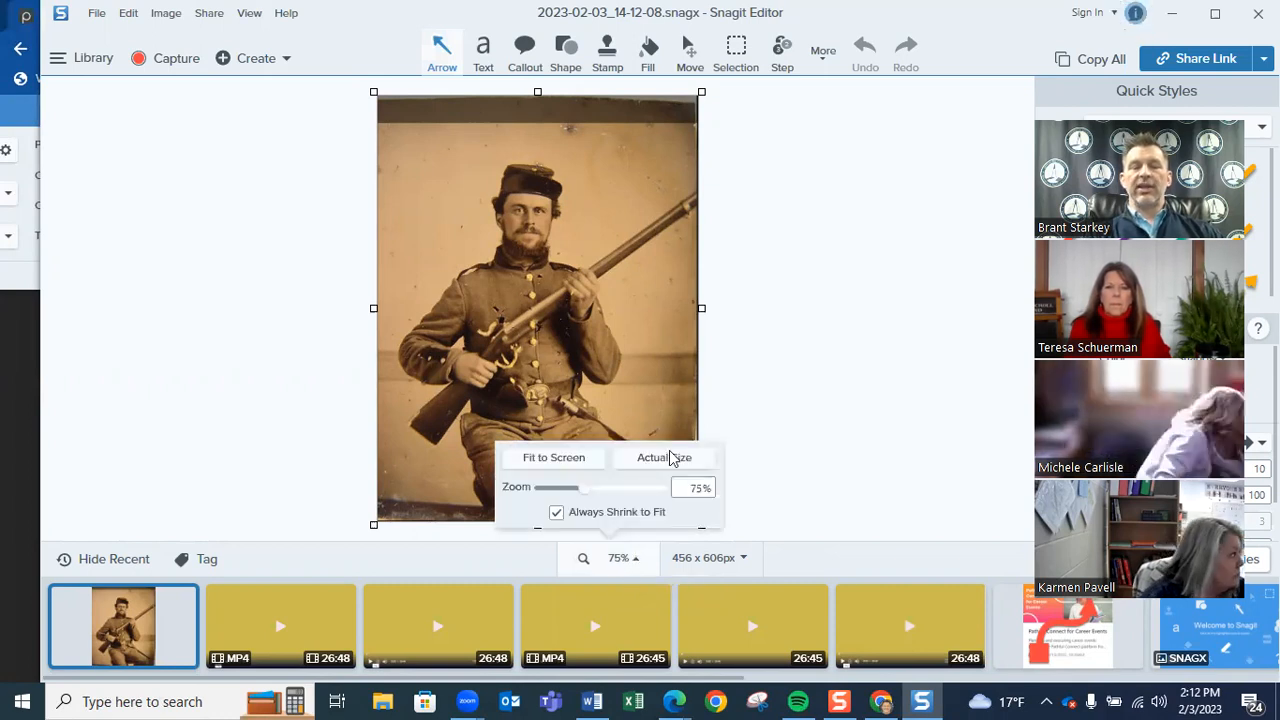
{"action": "left_click", "coordinate": [667, 459]}
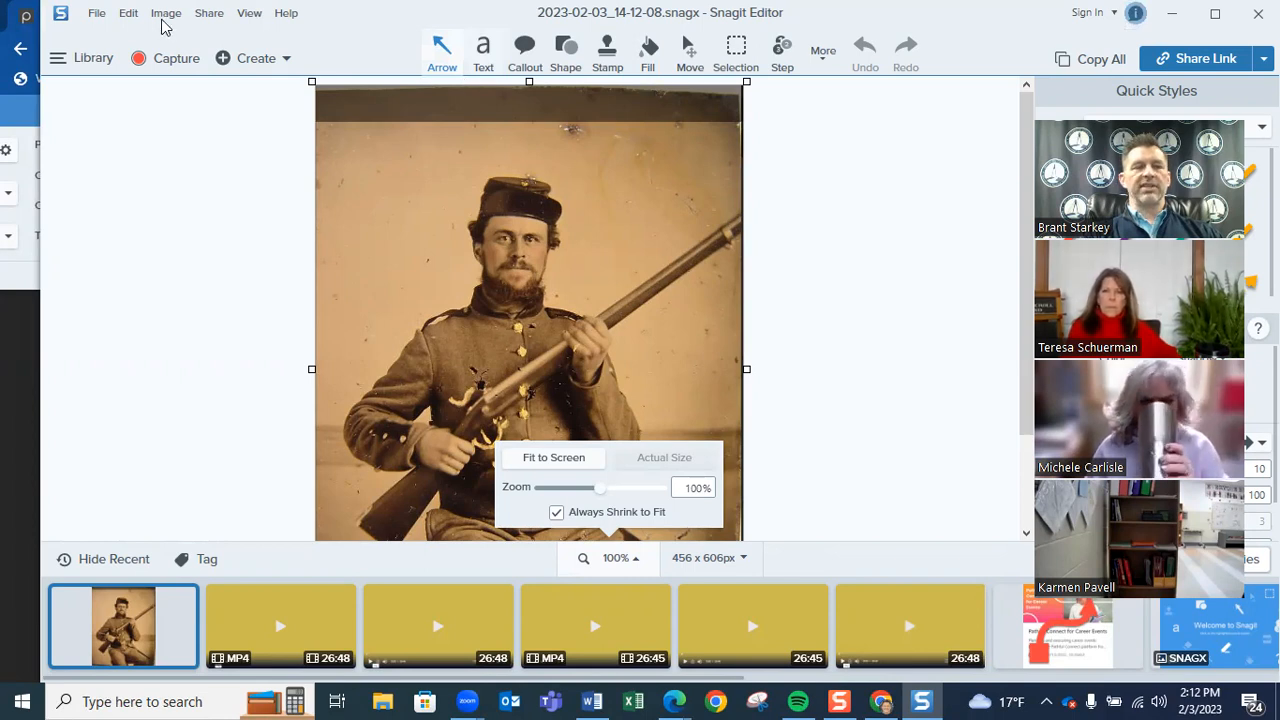
{"action": "left_click_drag", "start_coordinate": [136, 38], "coordinate": [132, 60]}
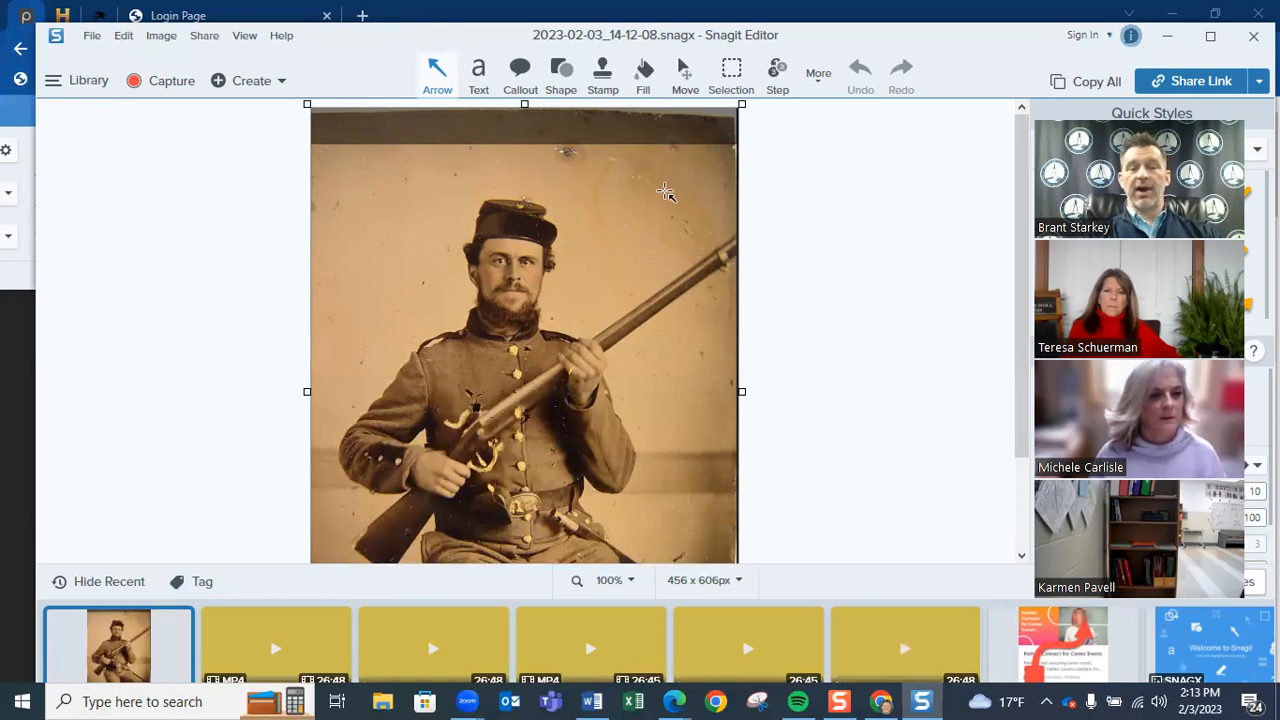
Draw a red arrow pointing at the spot above the soldier's cap, and delete it.
{"action": "left_click", "coordinate": [480, 75]}
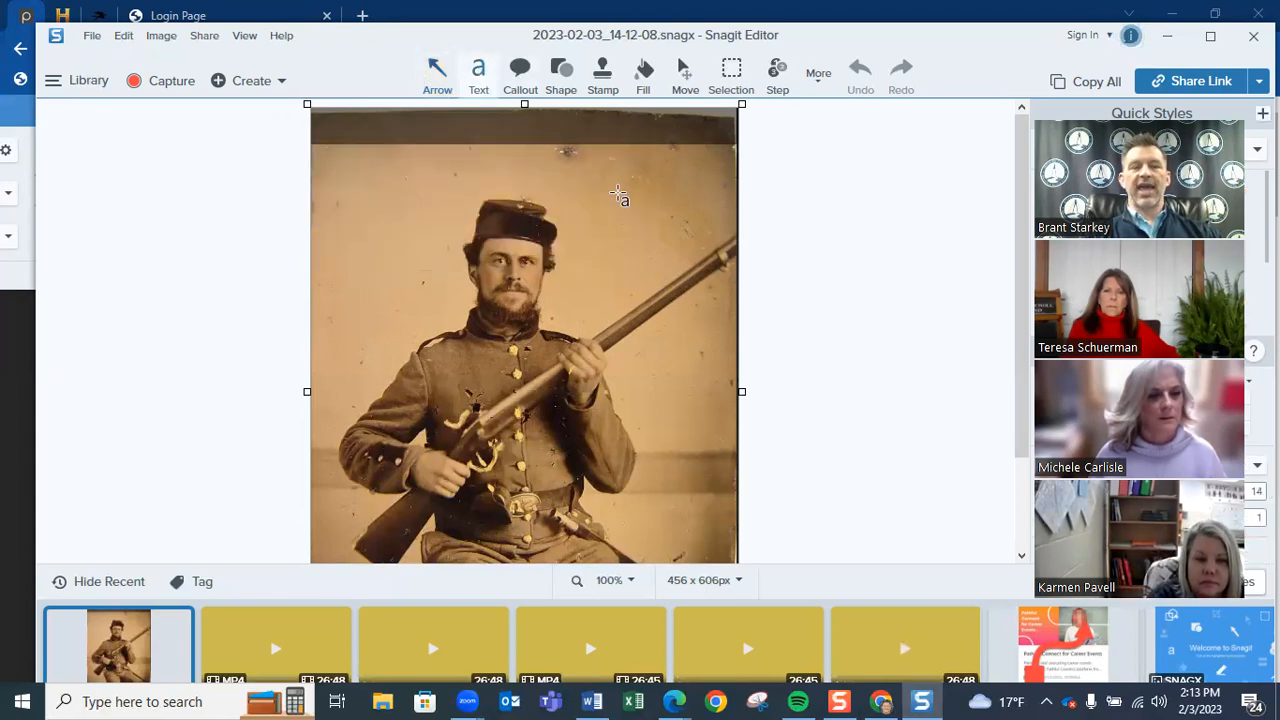
{"action": "left_click", "coordinate": [522, 78]}
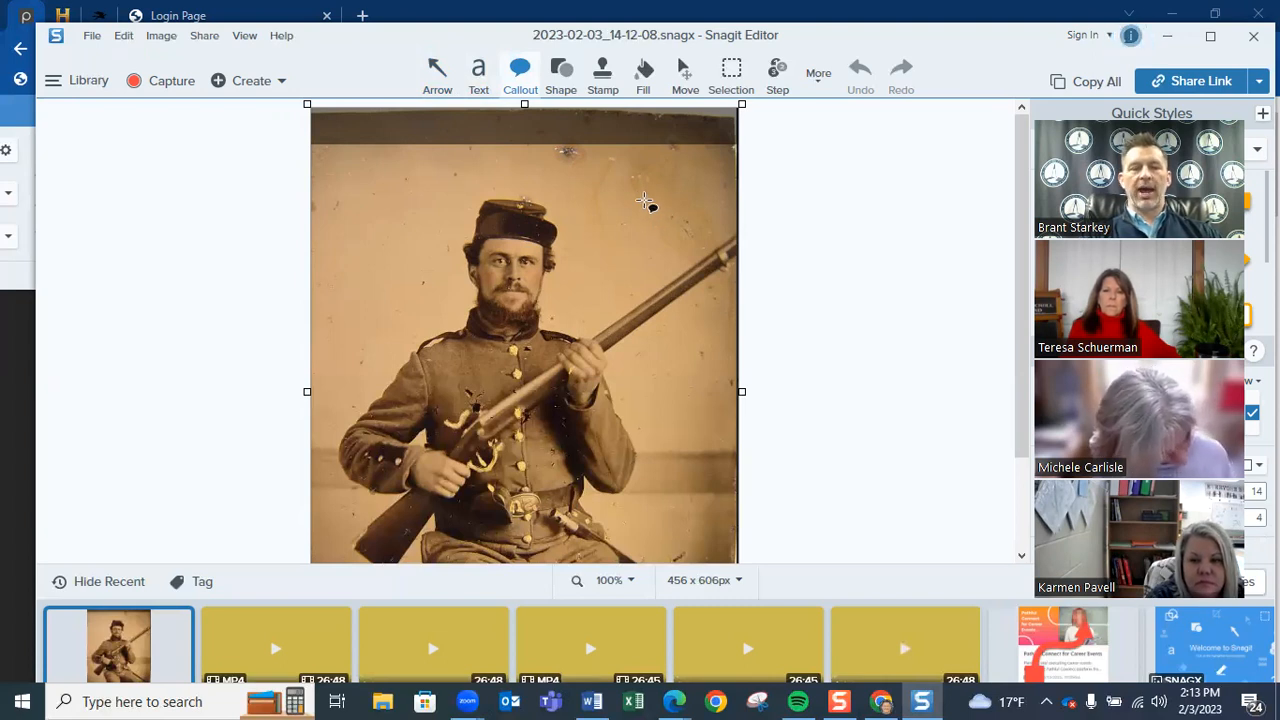
{"action": "left_click", "coordinate": [434, 74]}
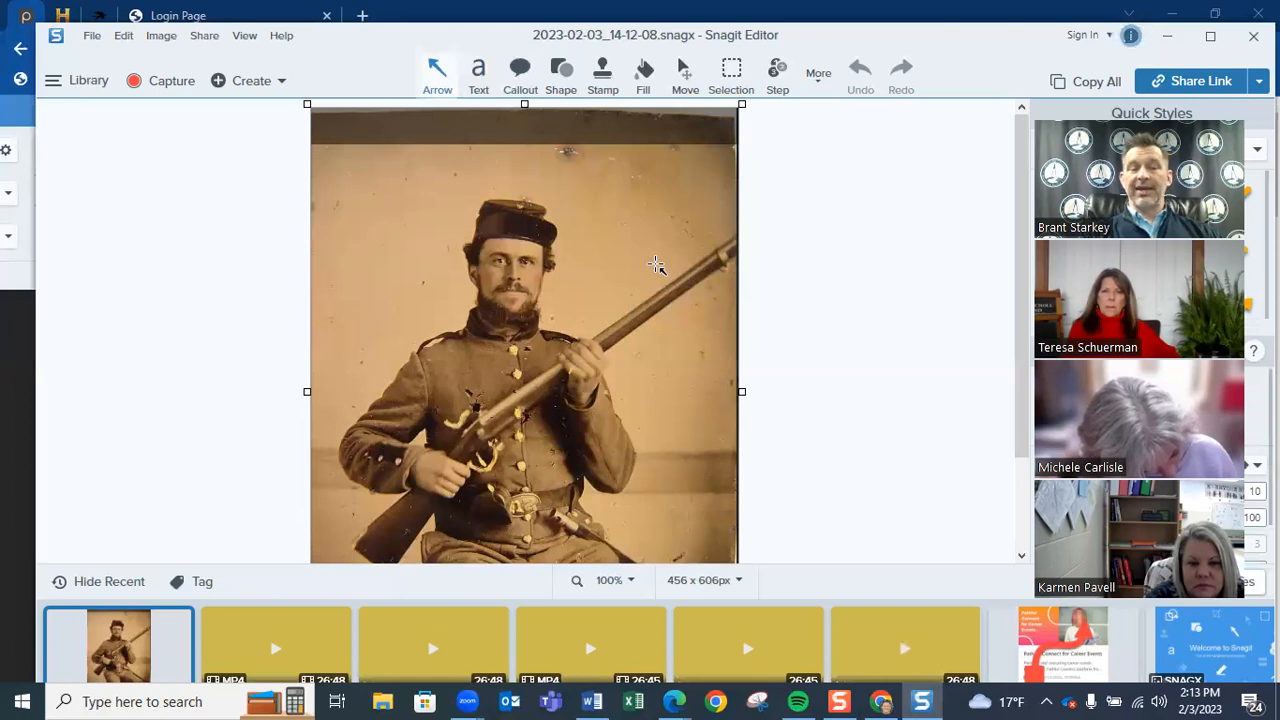
{"action": "left_click_drag", "start_coordinate": [655, 265], "coordinate": [561, 155]}
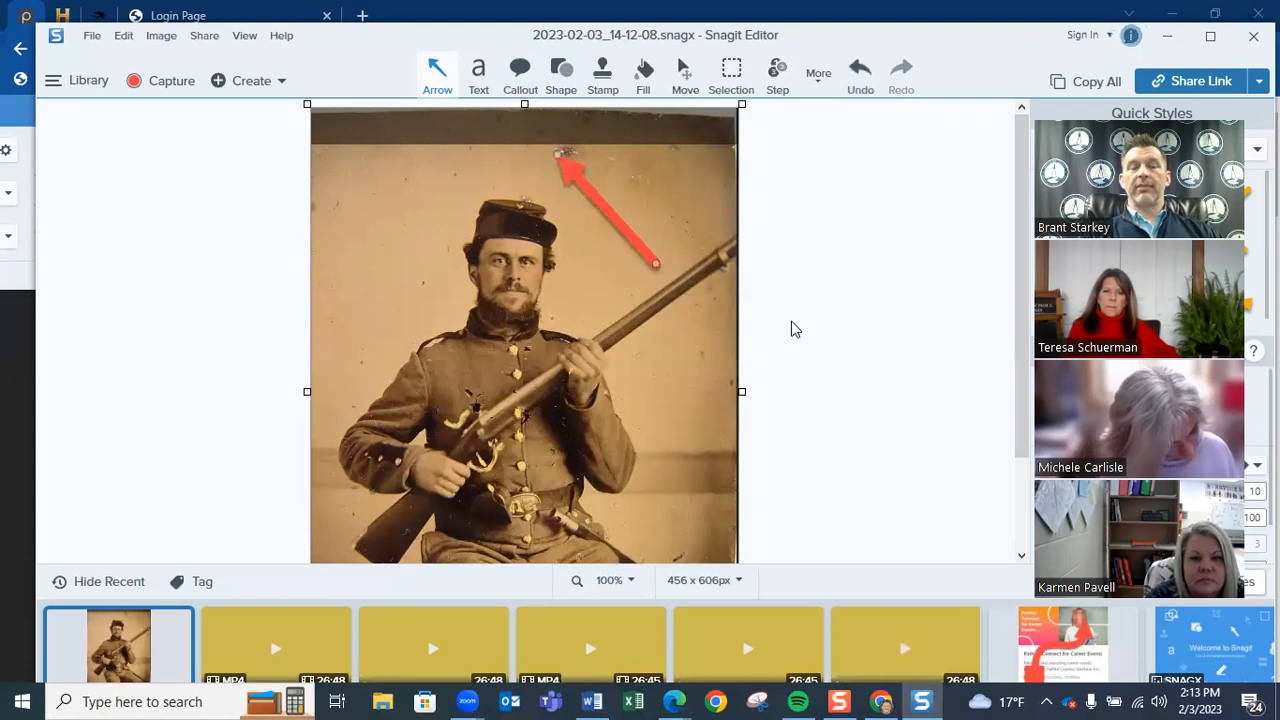
{"action": "right_click", "coordinate": [649, 264]}
{"action": "left_click", "coordinate": [724, 363]}
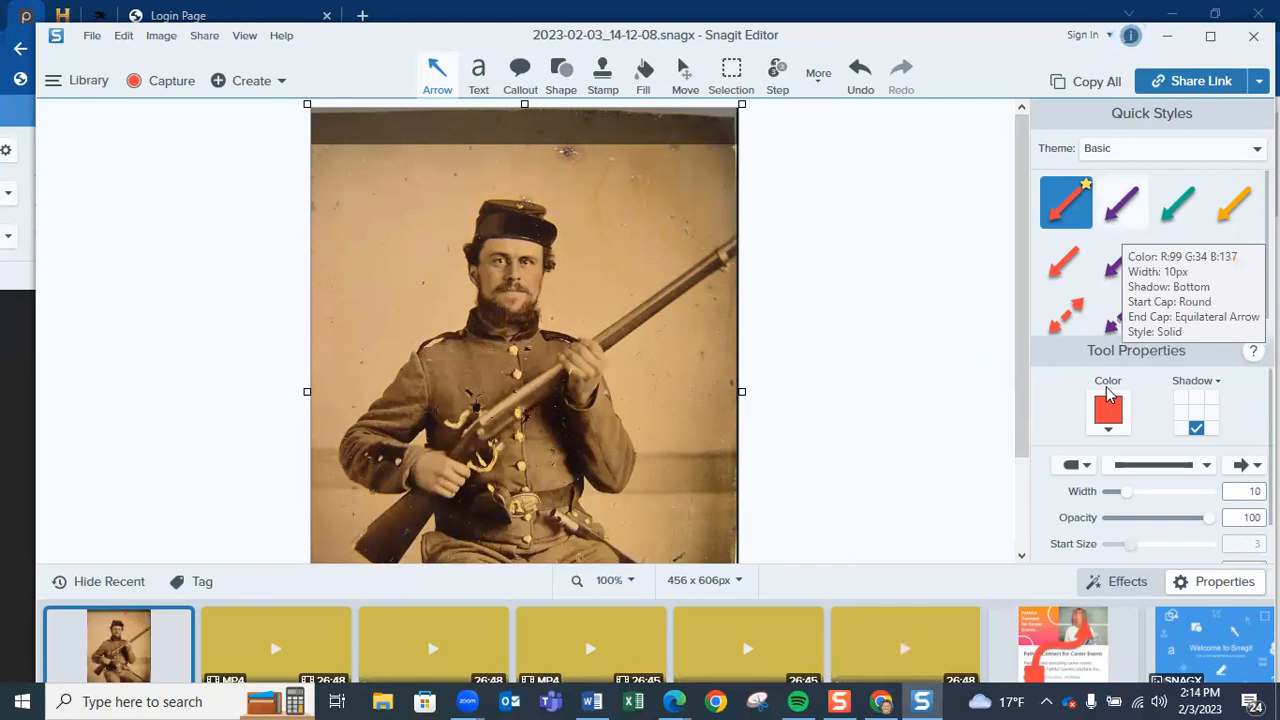
Give new arrows an arrowhead at the start and a round cap at the end, and draw a red one pointing down at the musket barrel.
{"action": "left_click", "coordinate": [1080, 465]}
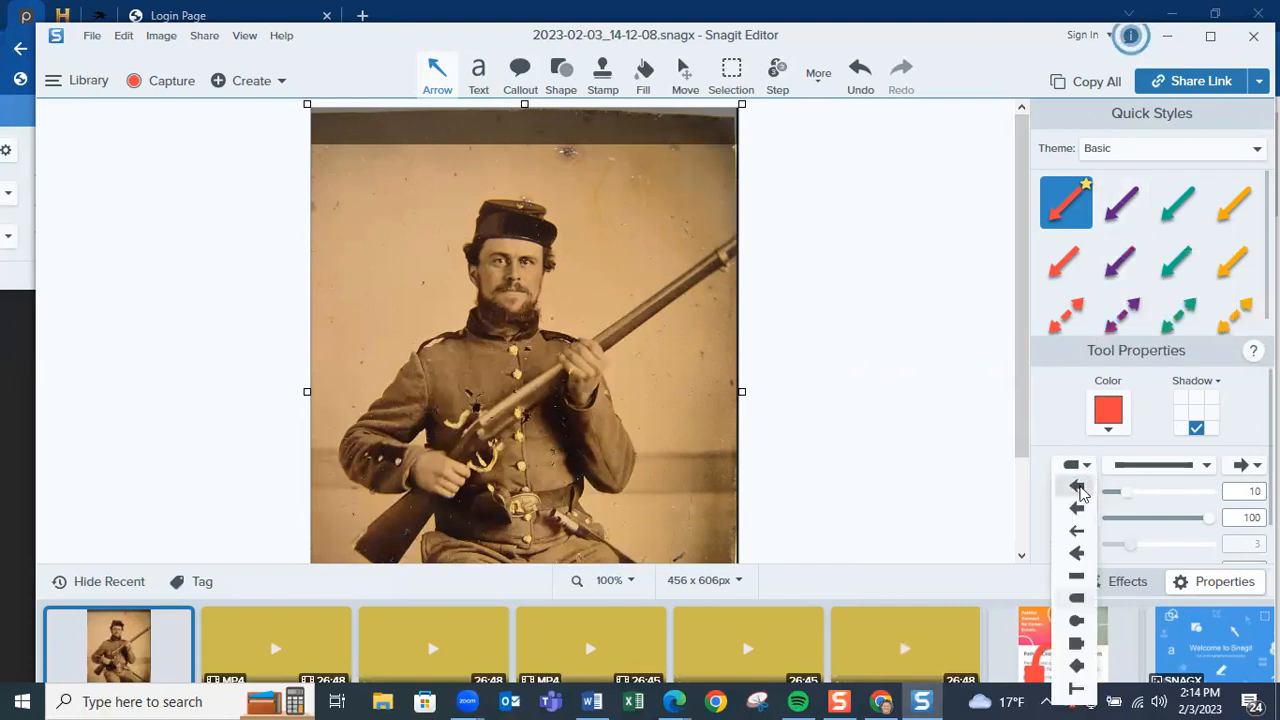
{"action": "left_click", "coordinate": [1078, 486]}
{"action": "left_click", "coordinate": [1246, 465]}
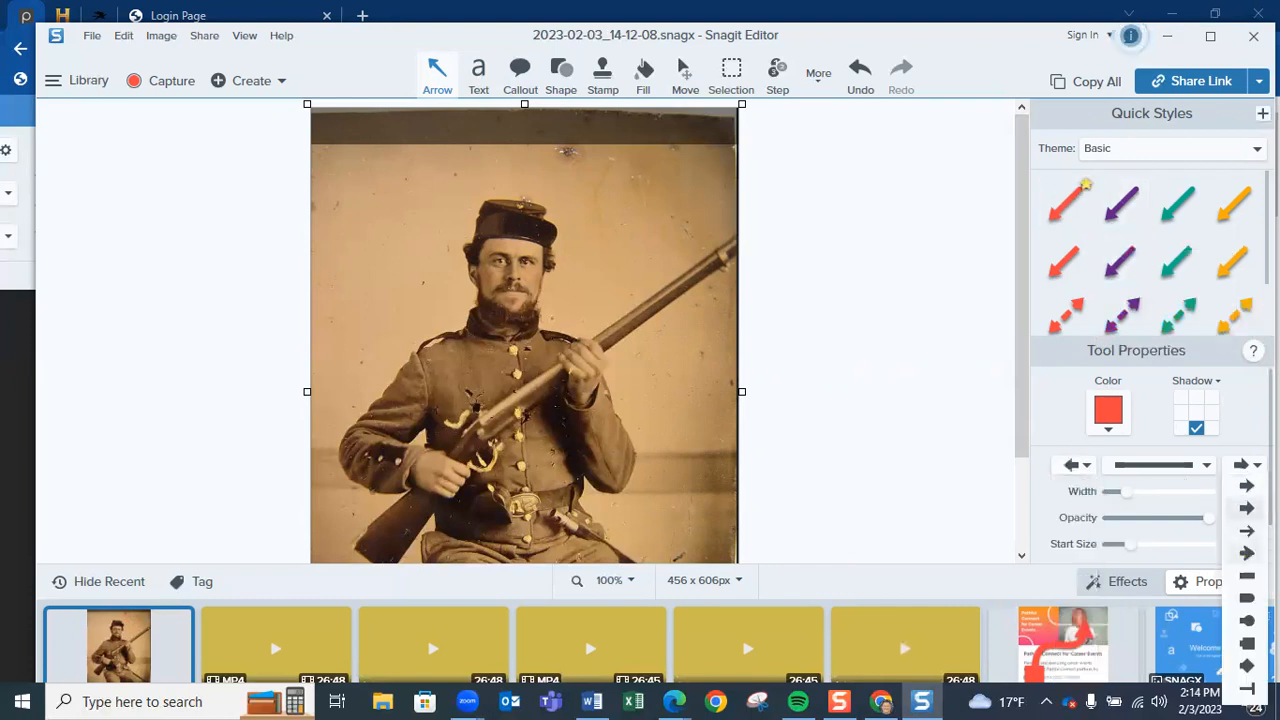
{"action": "left_click", "coordinate": [1247, 597]}
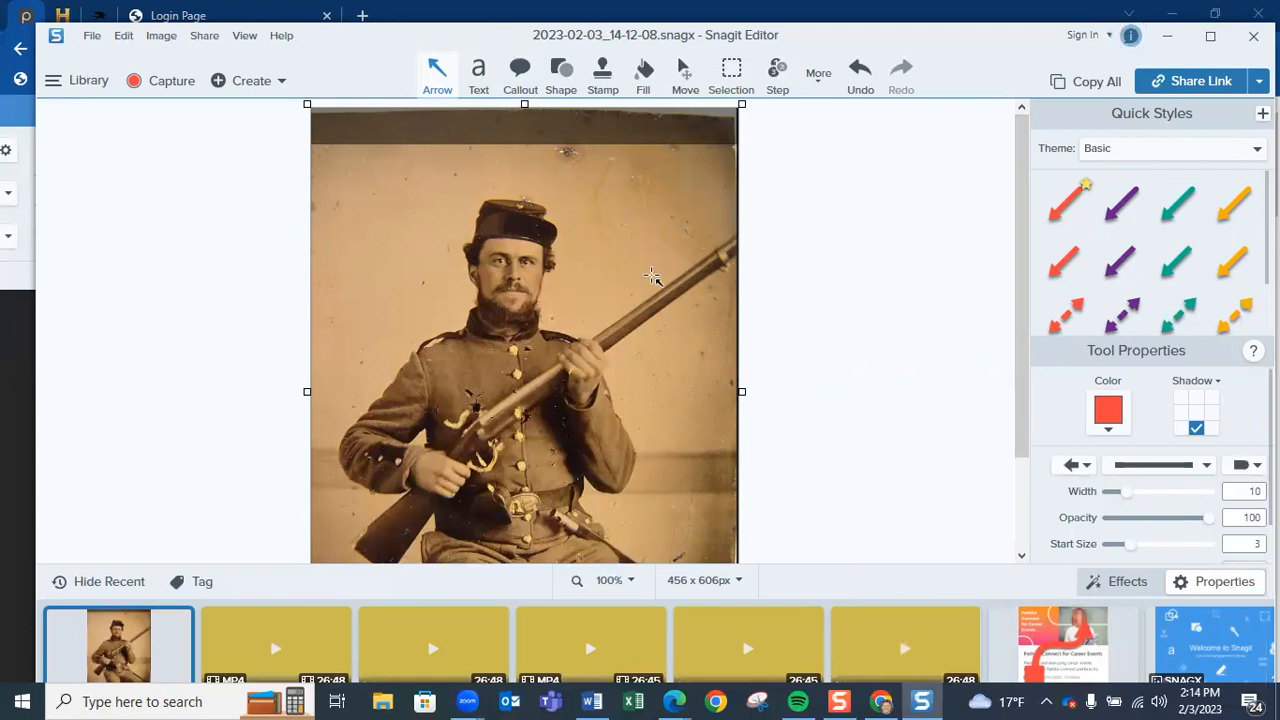
{"action": "mouse_move", "coordinate": [641, 280]}
{"action": "left_mouse_down"}
{"action": "mouse_move", "coordinate": [600, 245]}
{"action": "mouse_move", "coordinate": [568, 179]}
{"action": "left_mouse_up"}
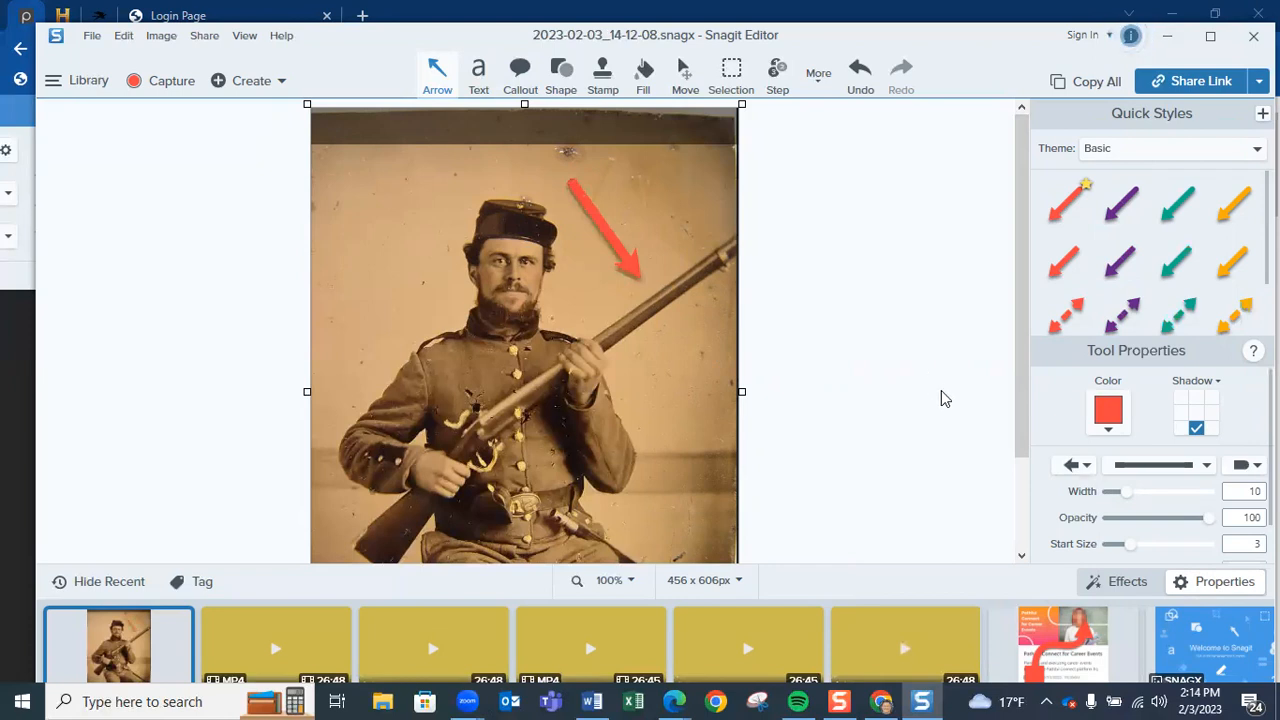
{"action": "left_click", "coordinate": [1242, 465]}
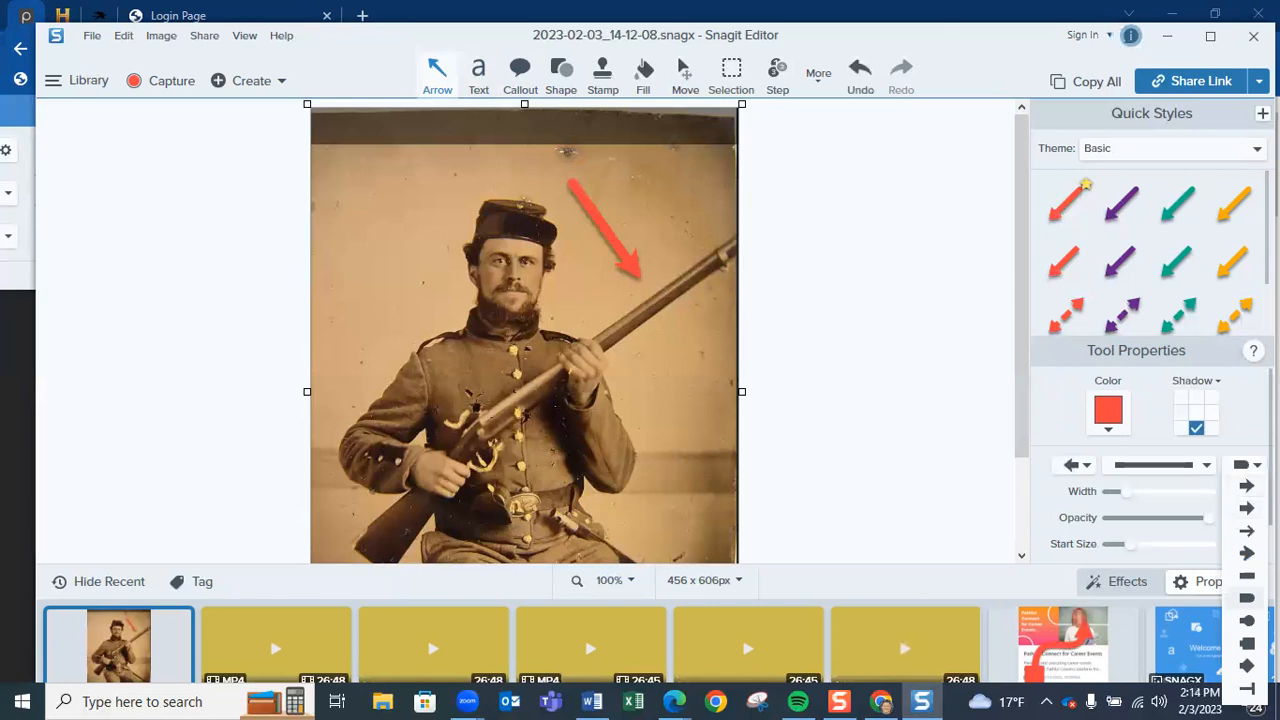
{"action": "left_click", "coordinate": [870, 420]}
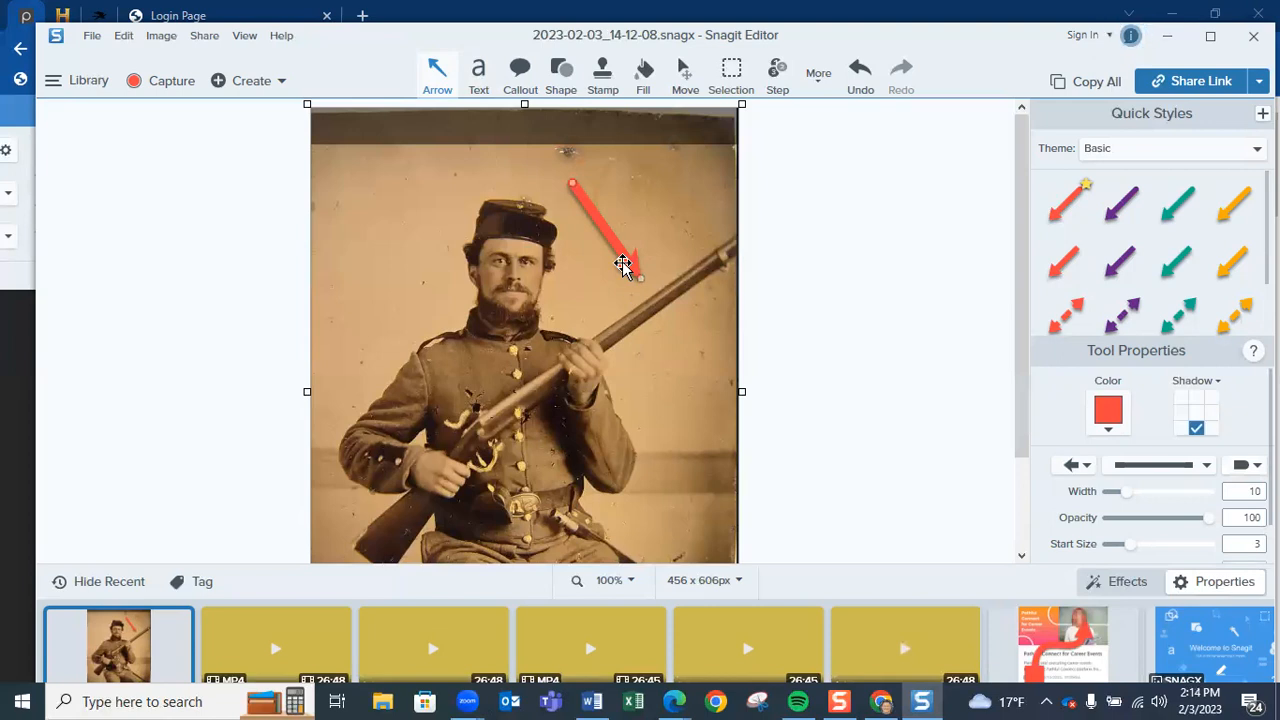
{"action": "left_click", "coordinate": [785, 308]}
{"action": "left_click", "coordinate": [631, 245]}
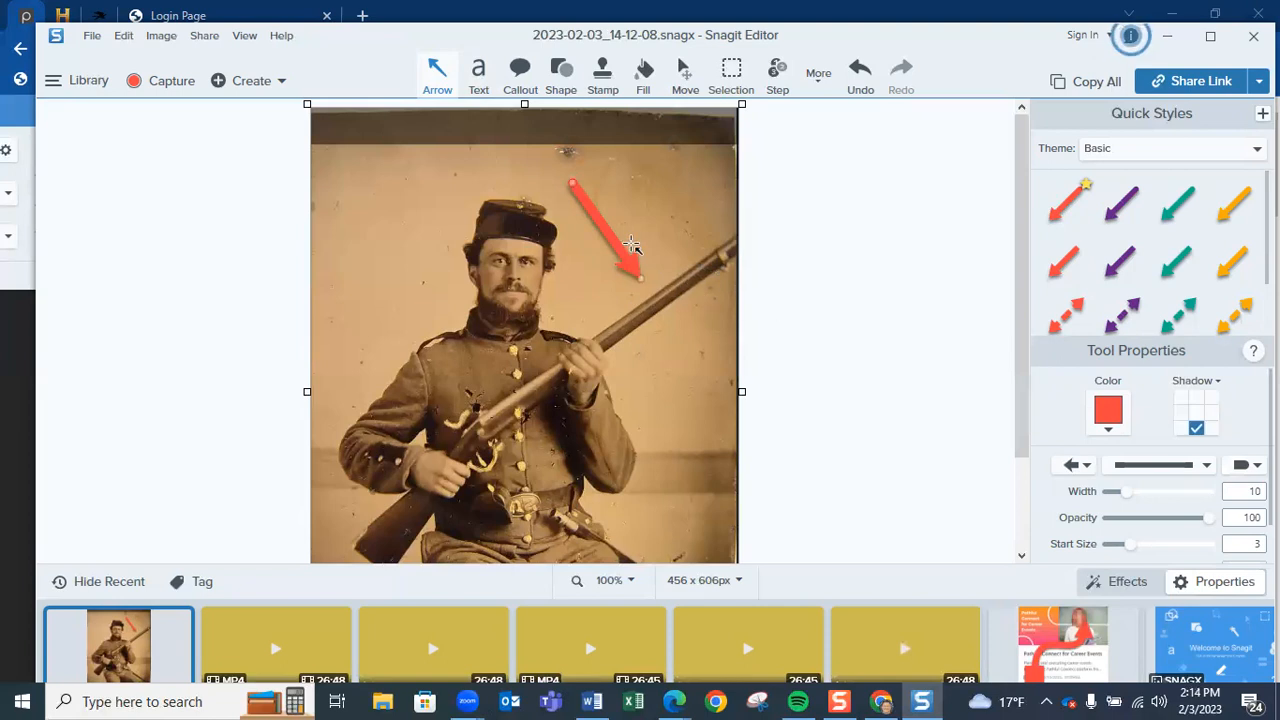
{"action": "left_click_drag", "start_coordinate": [627, 243], "coordinate": [782, 255]}
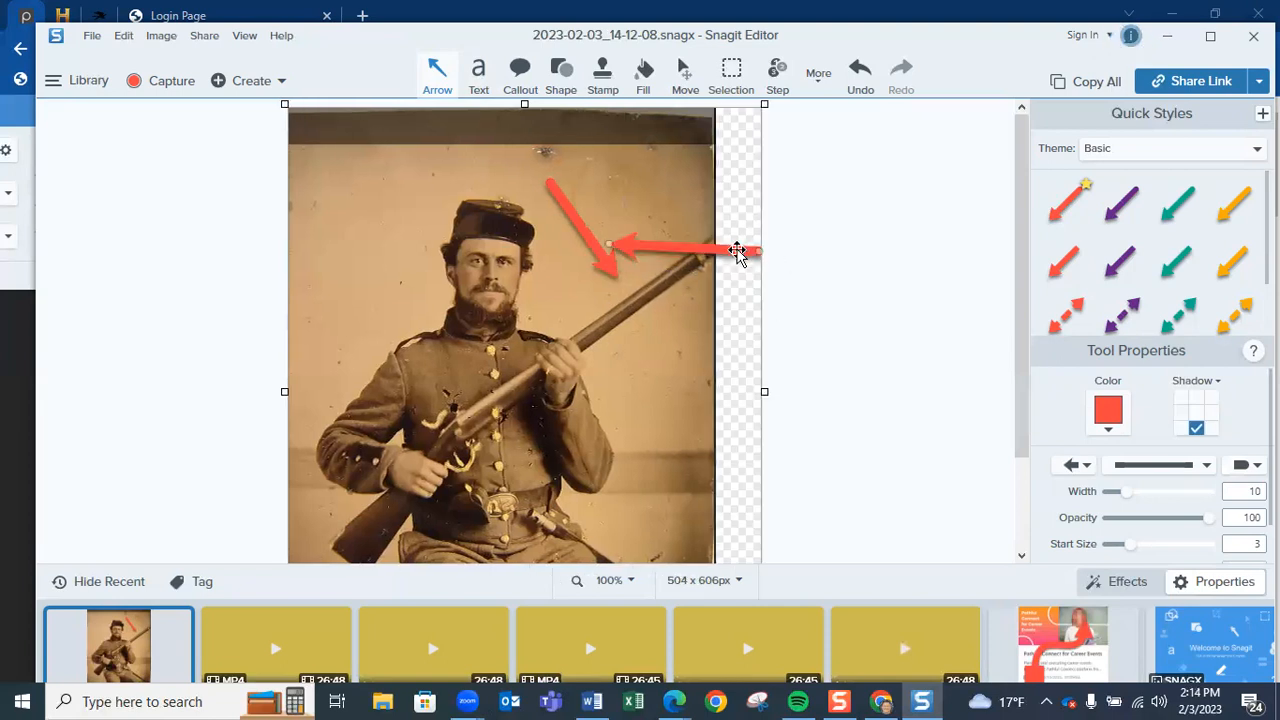
{"action": "left_click", "coordinate": [129, 42]}
{"action": "left_click", "coordinate": [140, 56]}
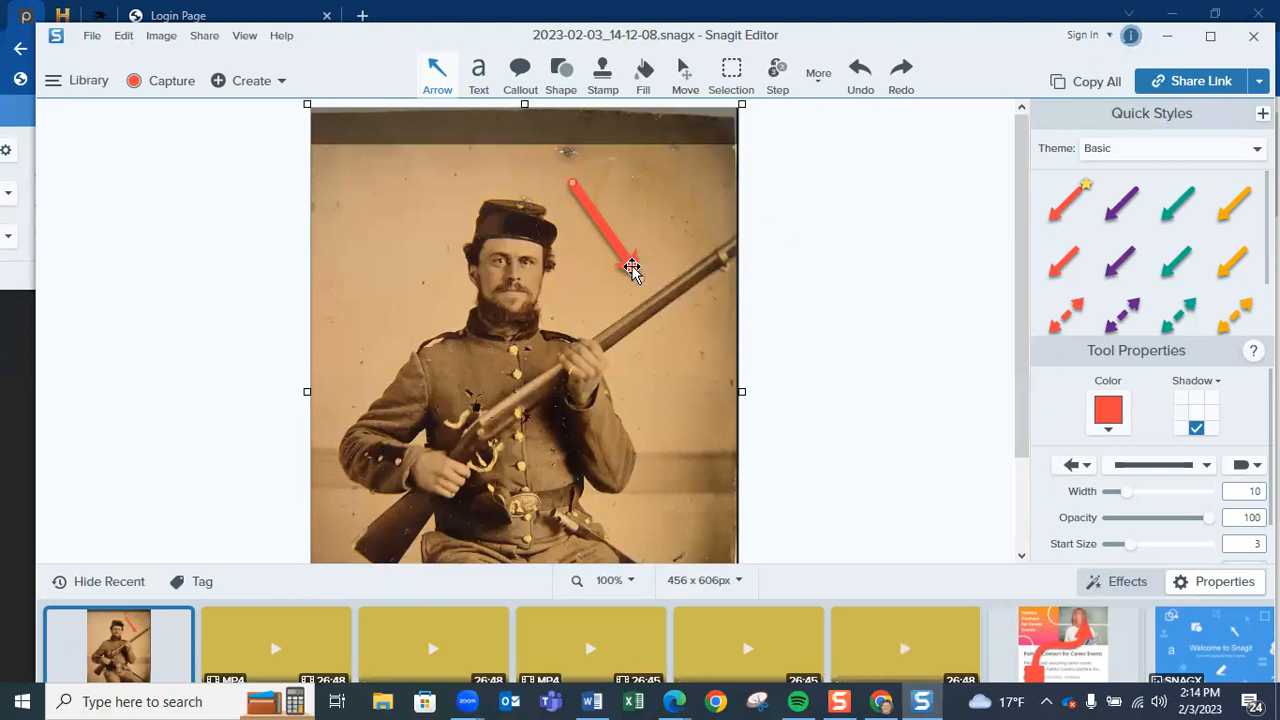
Shorten the red arrow by bringing its tail closer to the arrowhead near the musket barrel.
{"action": "left_click_drag", "start_coordinate": [632, 268], "coordinate": [640, 277]}
{"action": "left_click_drag", "start_coordinate": [572, 185], "coordinate": [597, 218]}
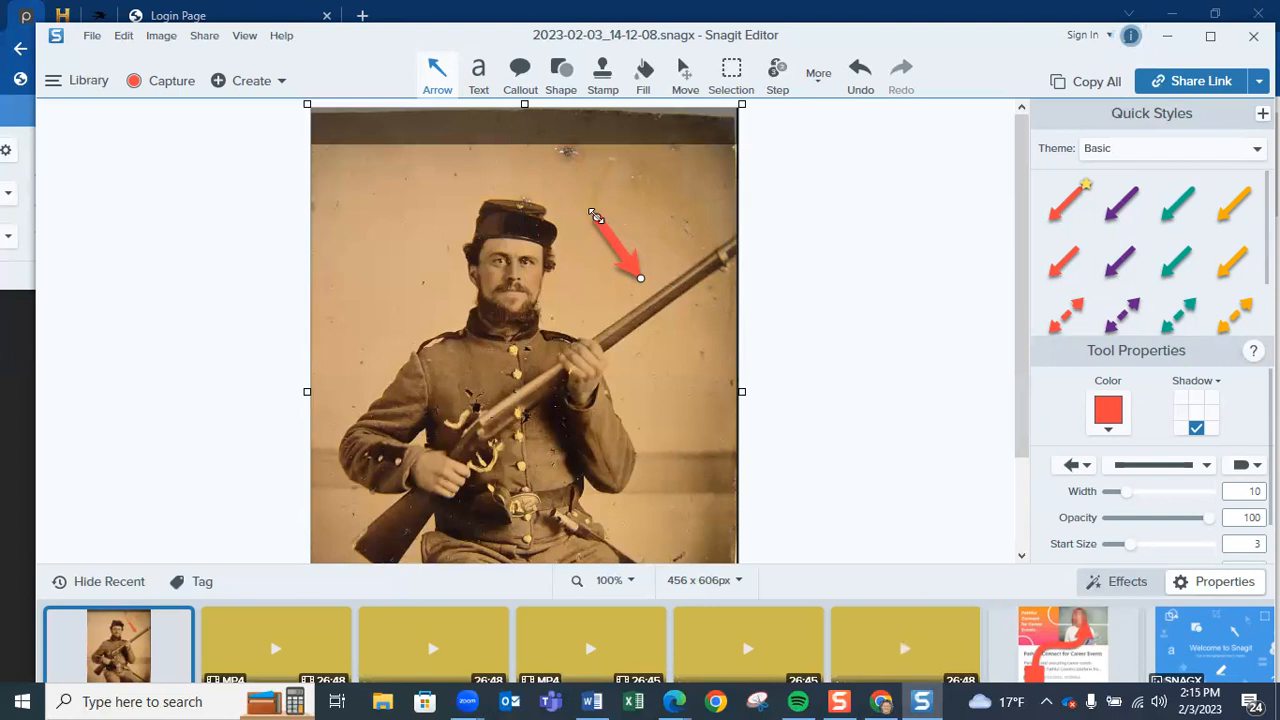
{"action": "left_click_drag", "start_coordinate": [593, 215], "coordinate": [583, 199]}
Try yellow and blue as the arrow's color, and set it back to red.
{"action": "left_click", "coordinate": [1110, 432]}
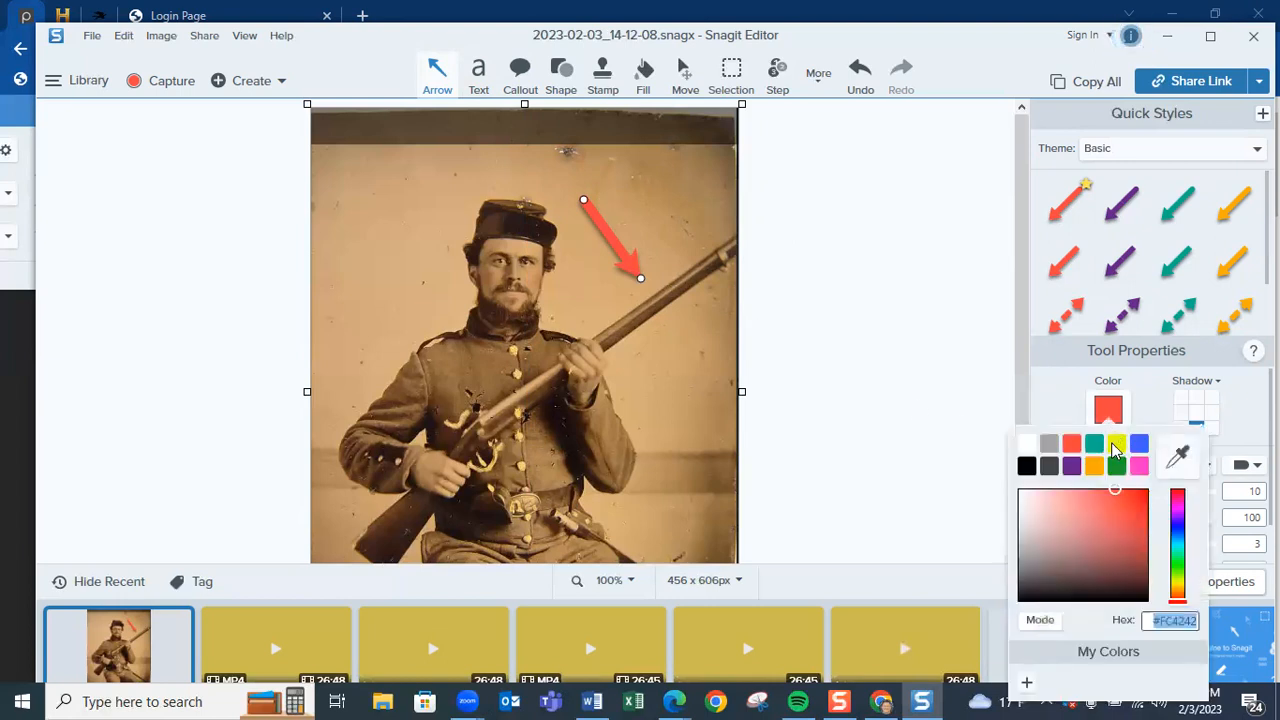
{"action": "left_click", "coordinate": [1117, 455]}
{"action": "left_click", "coordinate": [1109, 432]}
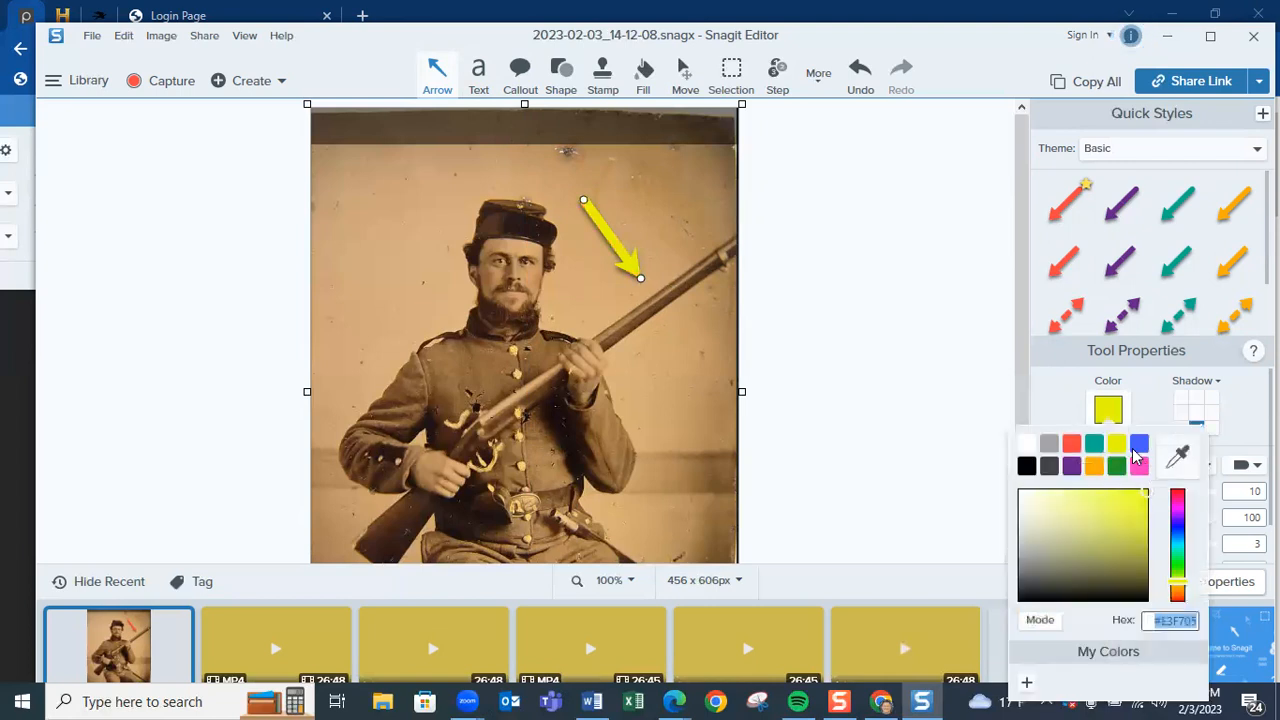
{"action": "left_click", "coordinate": [1140, 445]}
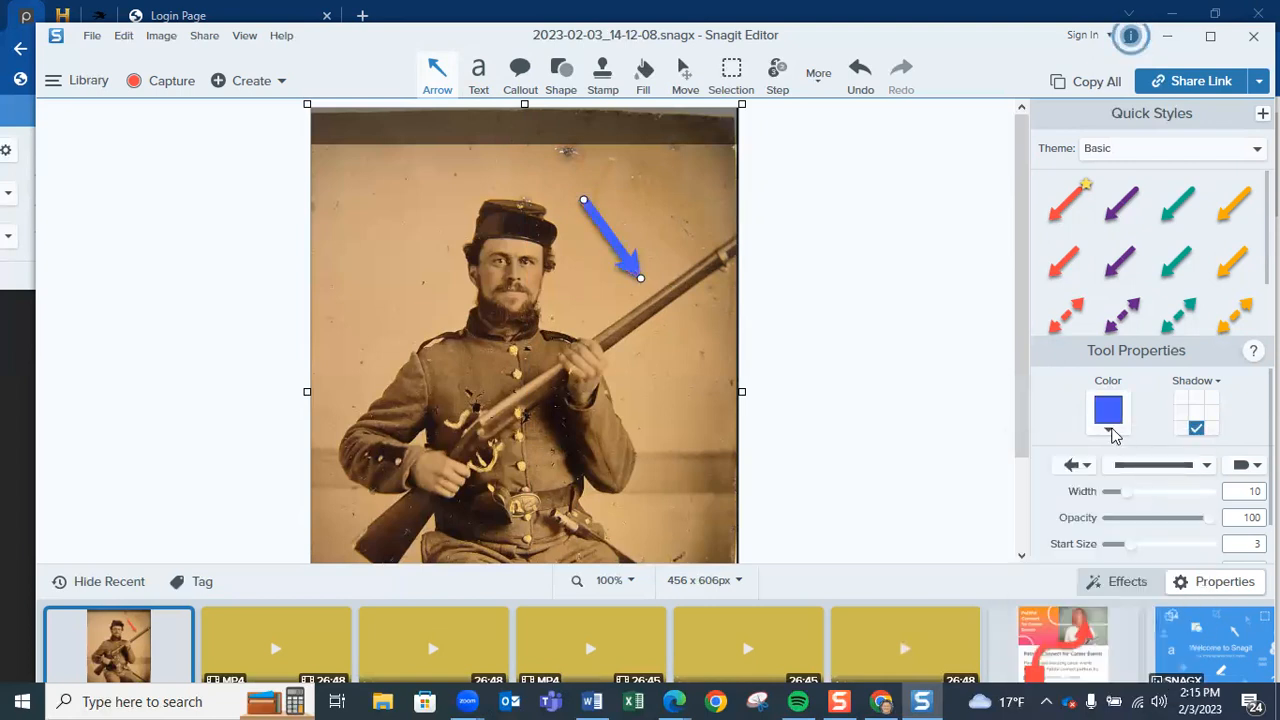
{"action": "left_click", "coordinate": [1110, 432]}
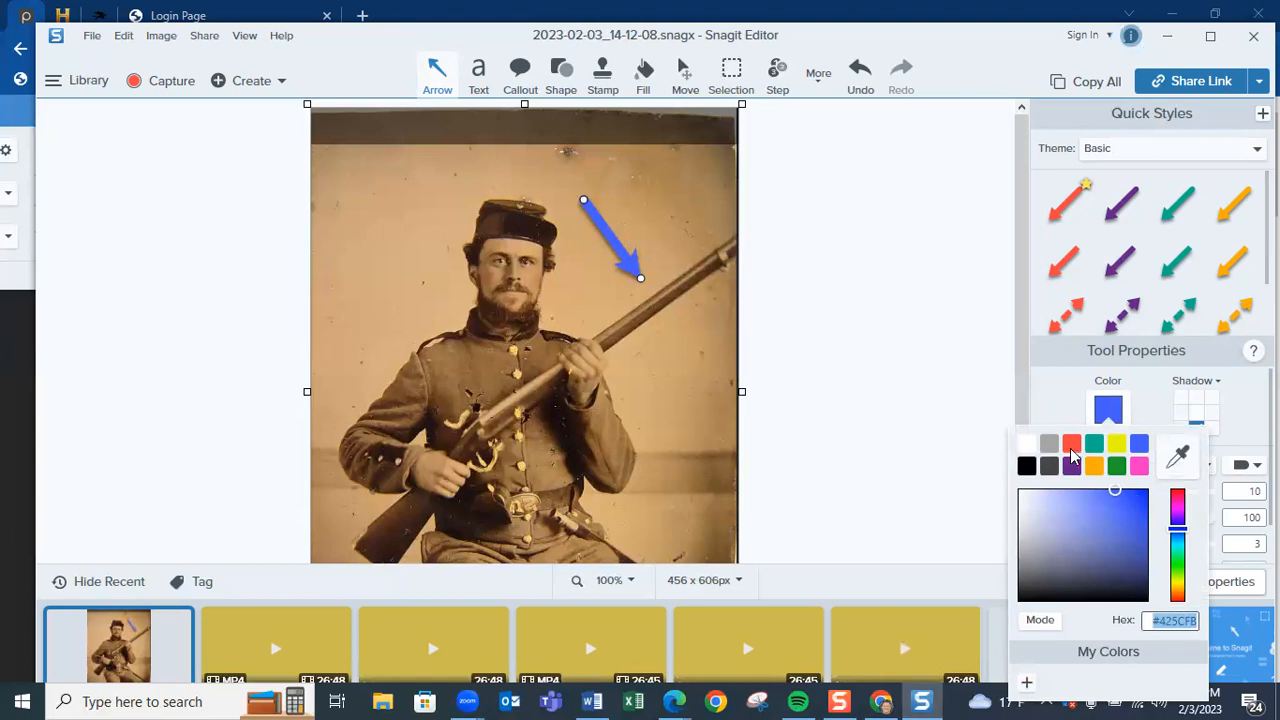
{"action": "left_click", "coordinate": [1071, 449]}
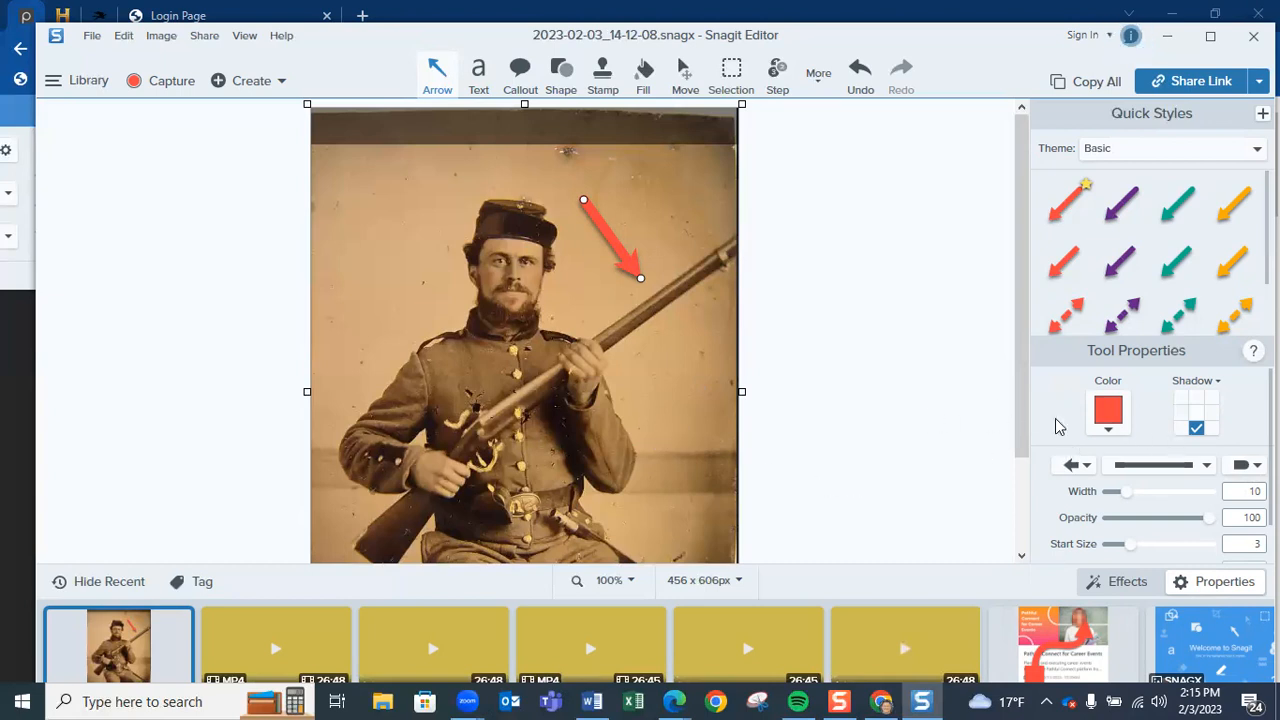
Set the red arrow's shadow to fall toward the lower left, and try out its width and opacity settings.
{"action": "left_click", "coordinate": [1213, 398]}
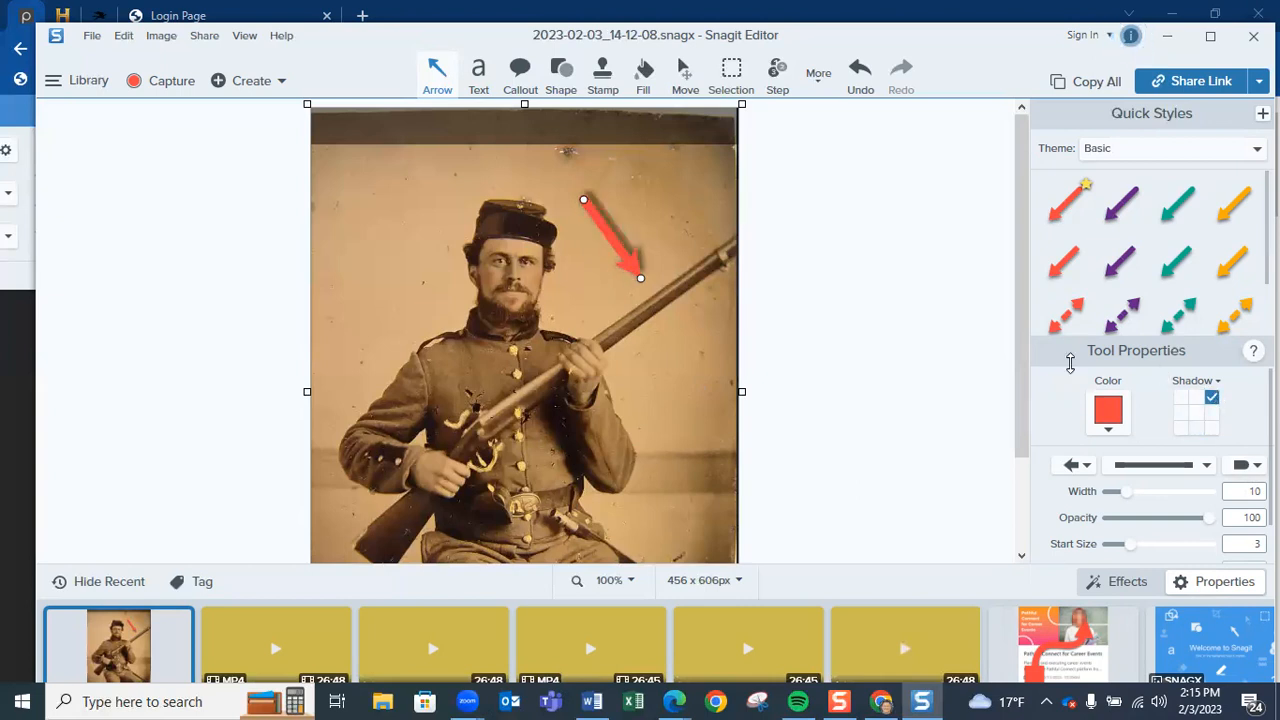
{"action": "left_click", "coordinate": [1182, 428]}
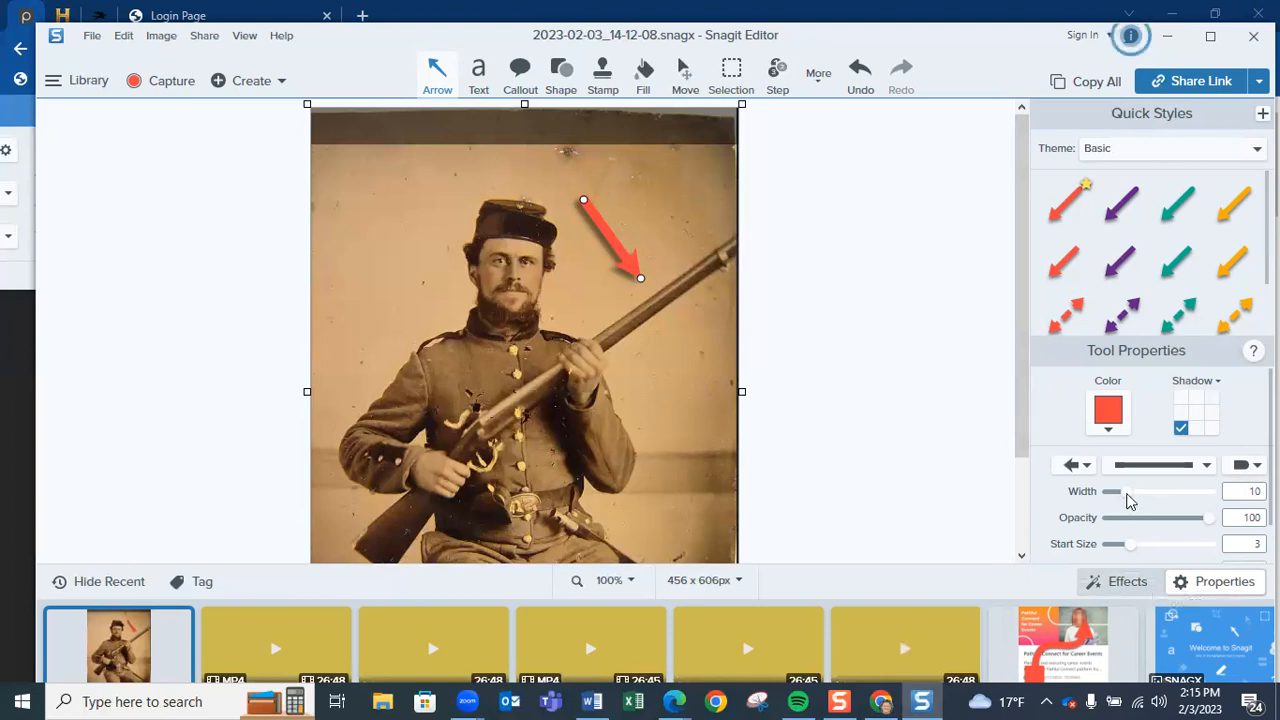
{"action": "mouse_move", "coordinate": [1127, 500]}
{"action": "left_mouse_down"}
{"action": "mouse_move", "coordinate": [1146, 500]}
{"action": "mouse_move", "coordinate": [1125, 502]}
{"action": "left_mouse_up"}
{"action": "left_click_drag", "start_coordinate": [1117, 502], "coordinate": [1130, 502]}
{"action": "mouse_move", "coordinate": [1211, 521]}
{"action": "left_mouse_down"}
{"action": "mouse_move", "coordinate": [1153, 522]}
{"action": "mouse_move", "coordinate": [1203, 518]}
{"action": "mouse_move", "coordinate": [1221, 537]}
{"action": "left_mouse_up"}
Draw a text box above the soldier's cap and look through the fonts available for it.
{"action": "left_click", "coordinate": [481, 84]}
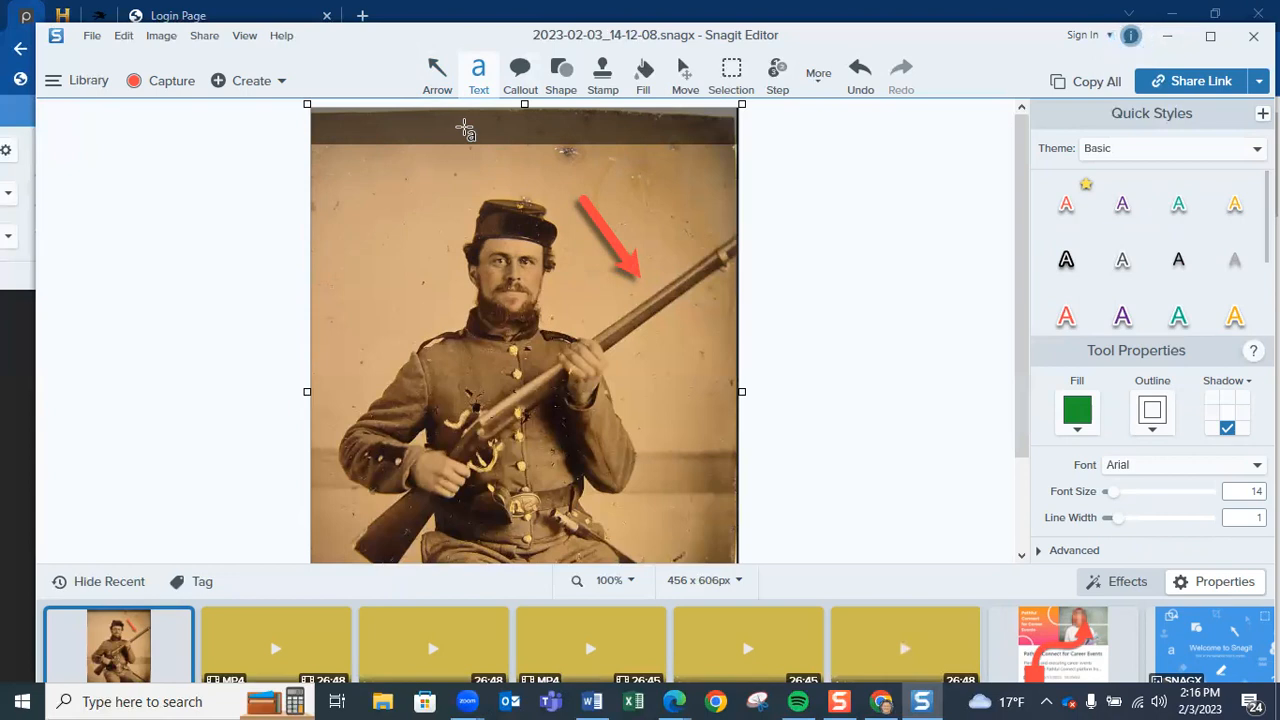
{"action": "left_click_drag", "start_coordinate": [465, 130], "coordinate": [662, 183]}
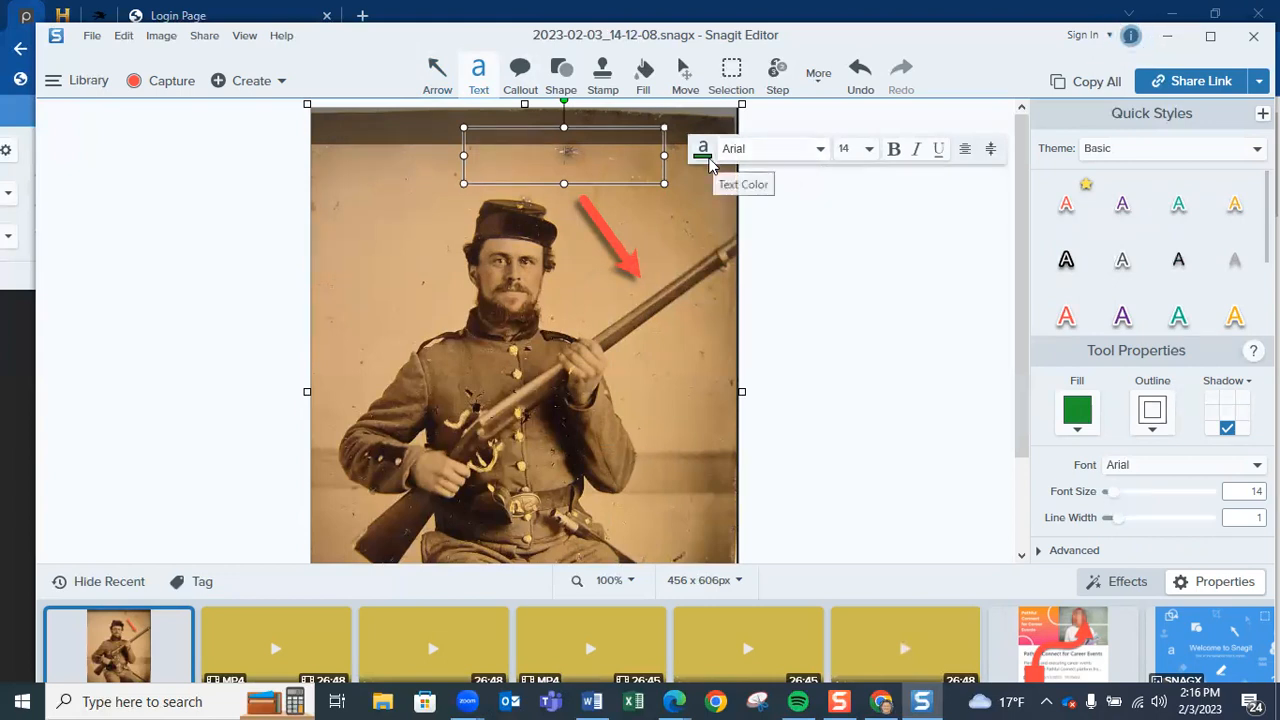
{"action": "left_click", "coordinate": [820, 150]}
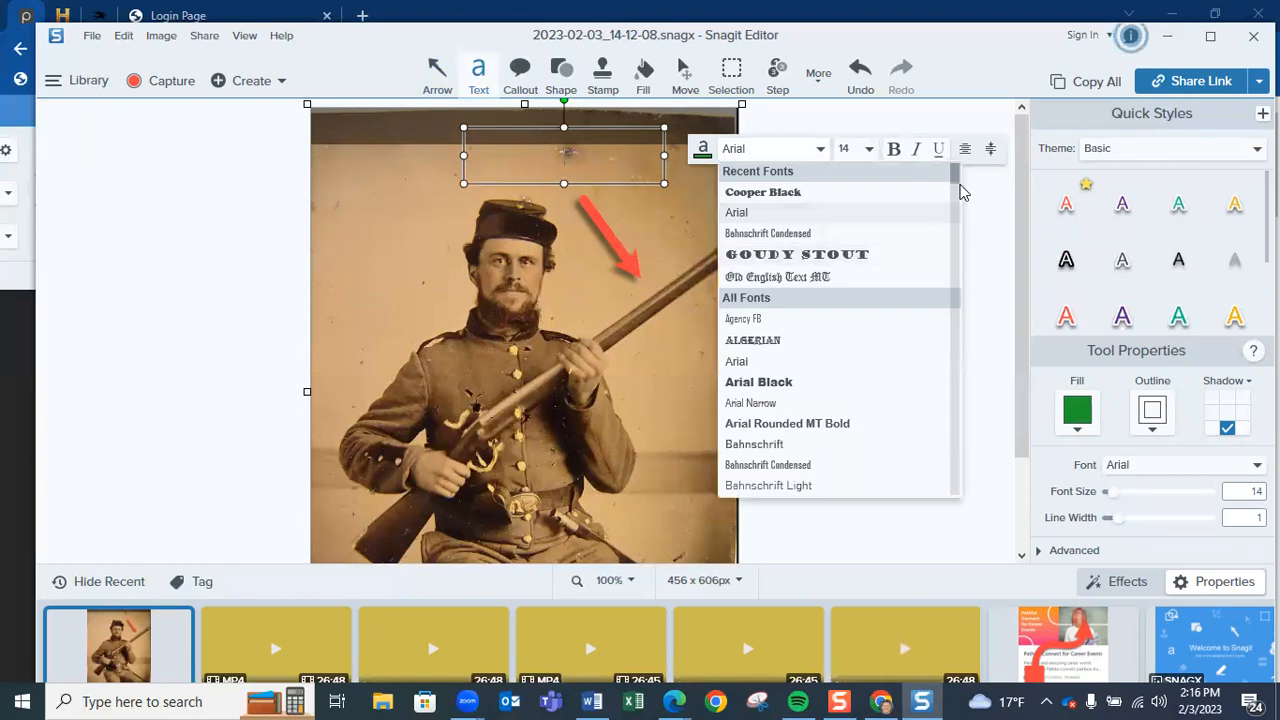
{"action": "left_click_drag", "start_coordinate": [956, 174], "coordinate": [953, 292]}
{"action": "left_click_drag", "start_coordinate": [951, 349], "coordinate": [954, 165]}
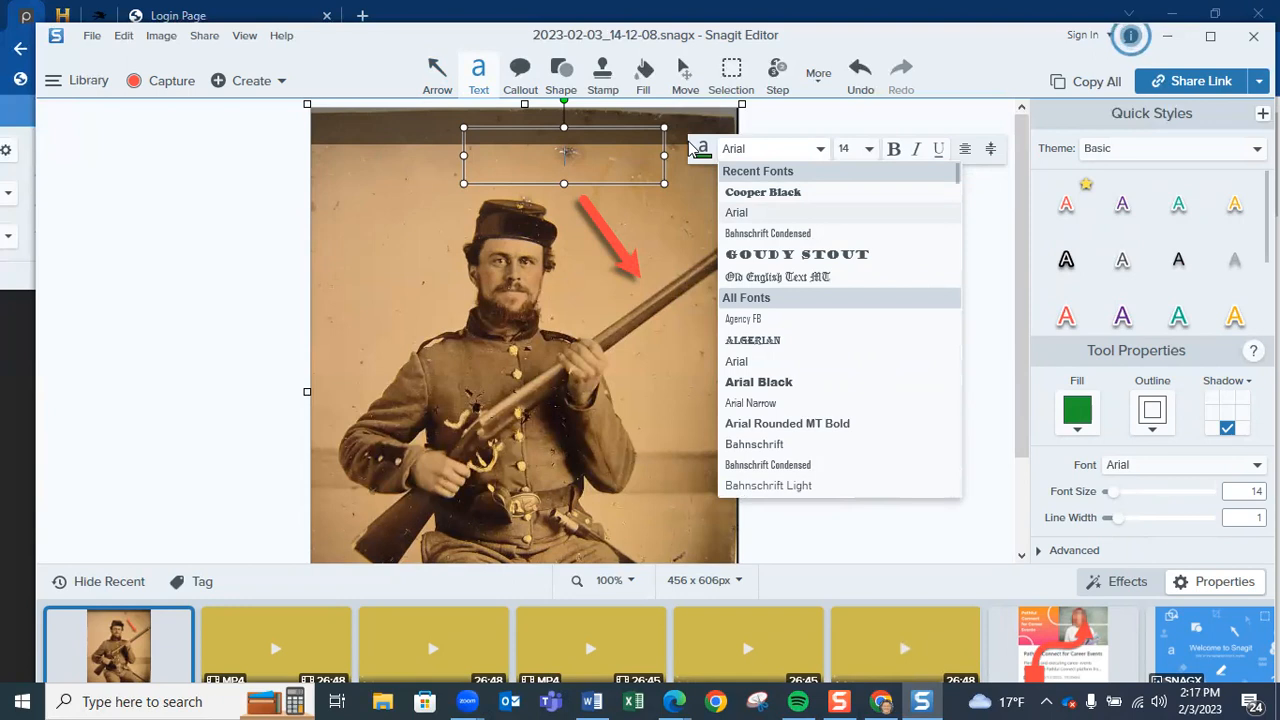
{"action": "key", "text": "t"}
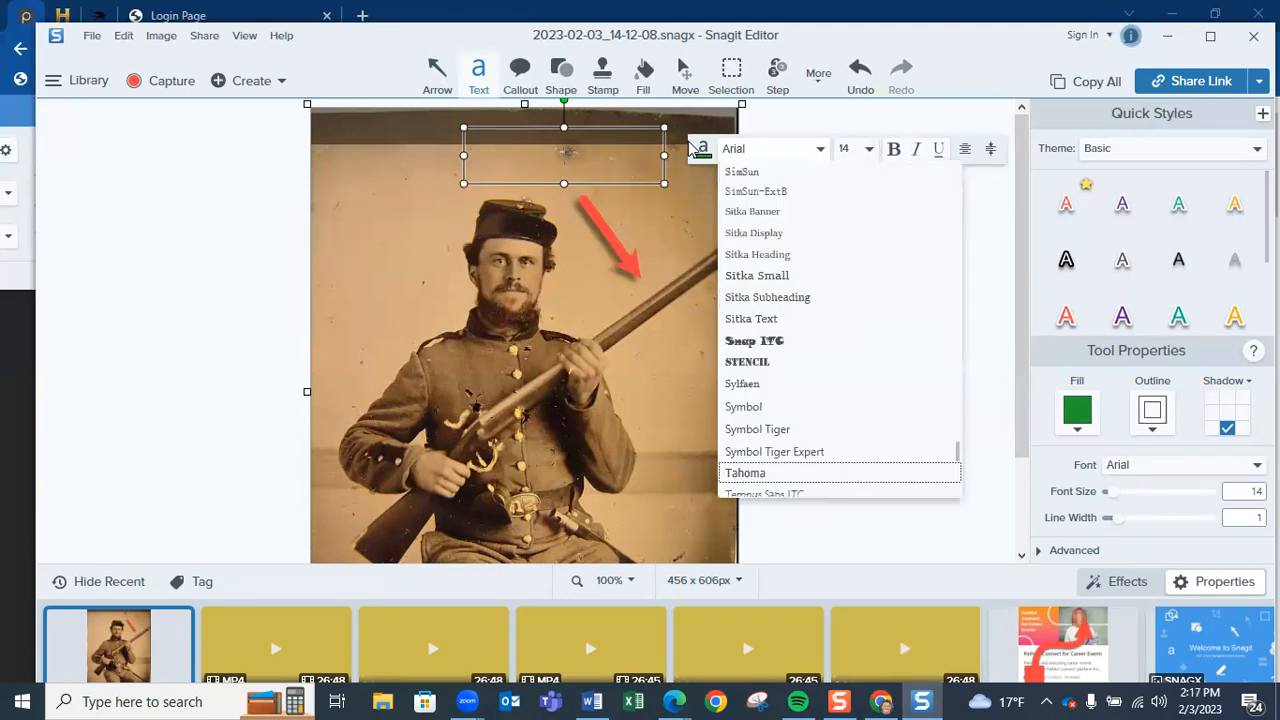
{"action": "left_click", "coordinate": [557, 162]}
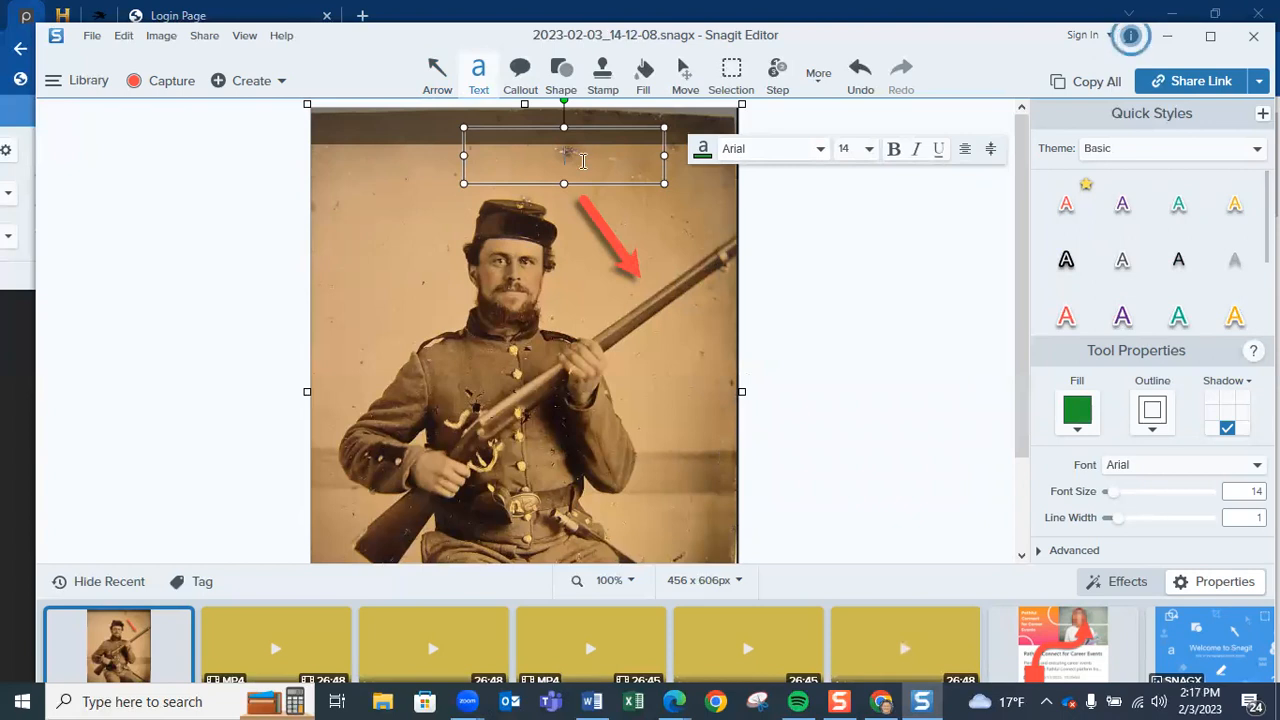
Enter the caption "this type of rifle is called a musket" in the text box above the cap.
{"action": "type", "text": "Gun"}
{"action": "type", "text": " type of"}
{"action": "type", "text": " life is"}
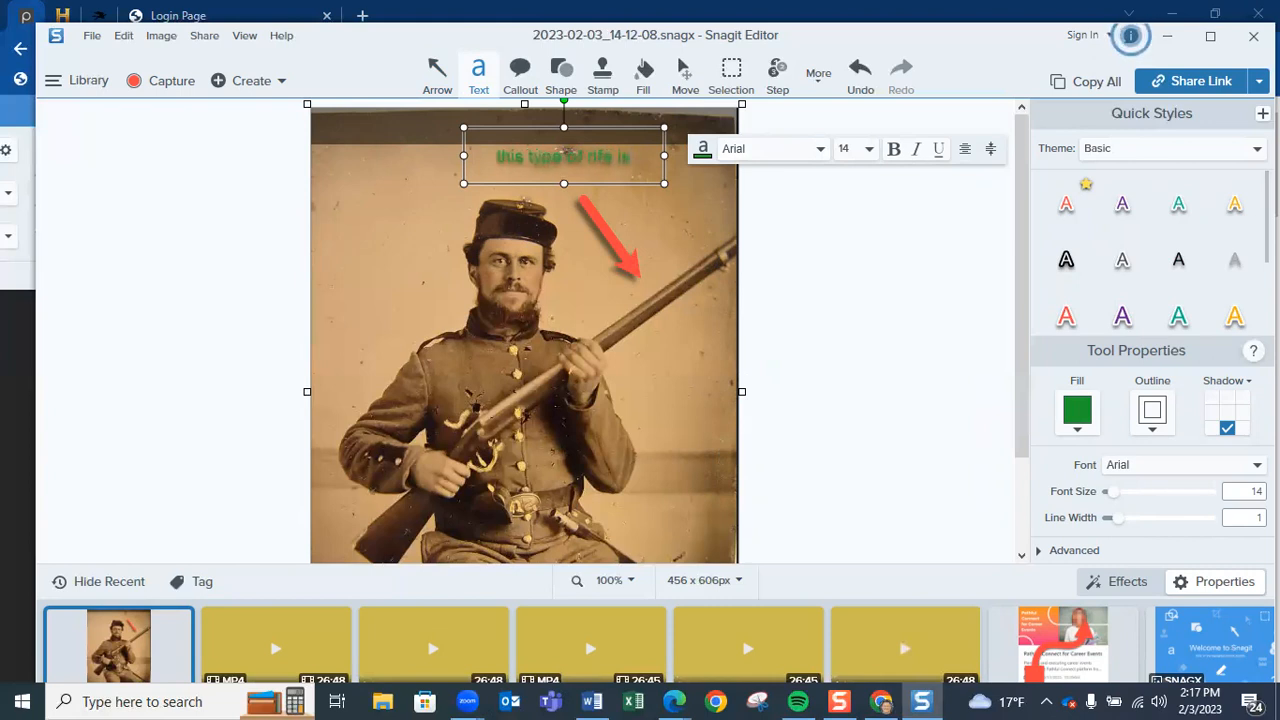
{"action": "key", "text": "BackSpace"}
{"action": "key", "text": "BackSpace"}
{"action": "key", "text": "BackSpace"}
{"action": "key", "text": "BackSpace"}
{"action": "type", "text": "le is called a musket"}
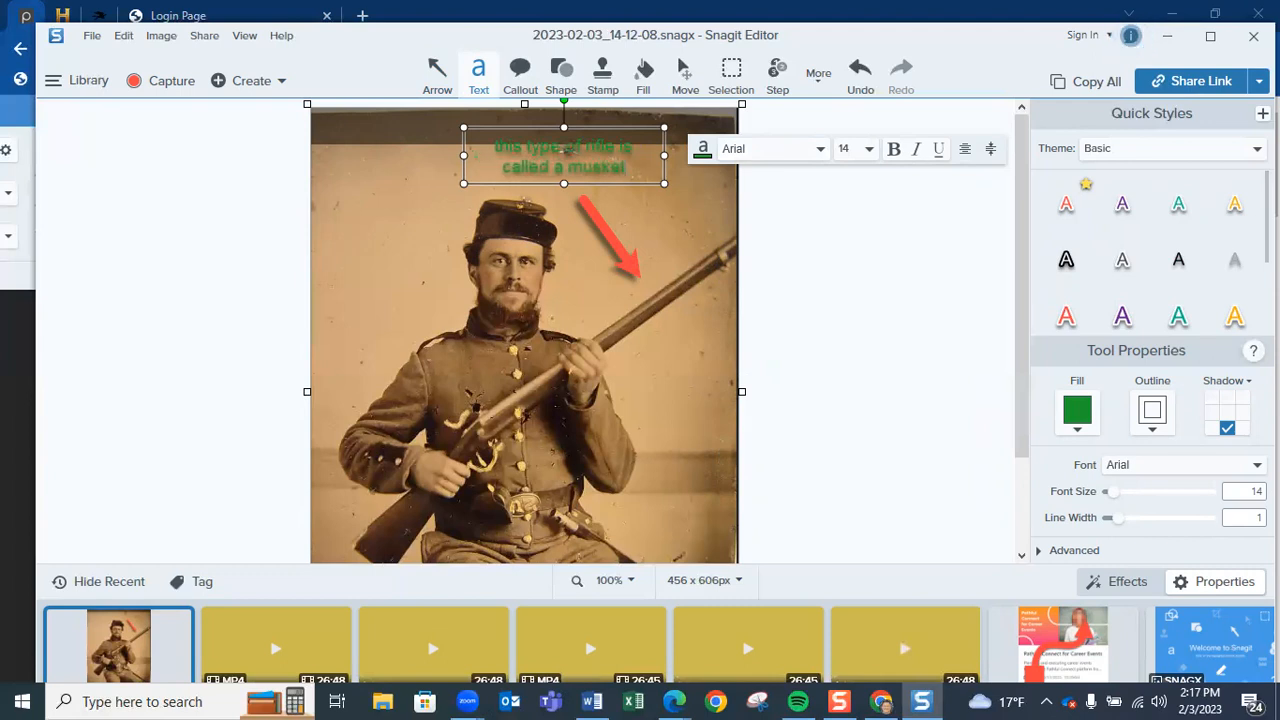
{"action": "left_click", "coordinate": [864, 320]}
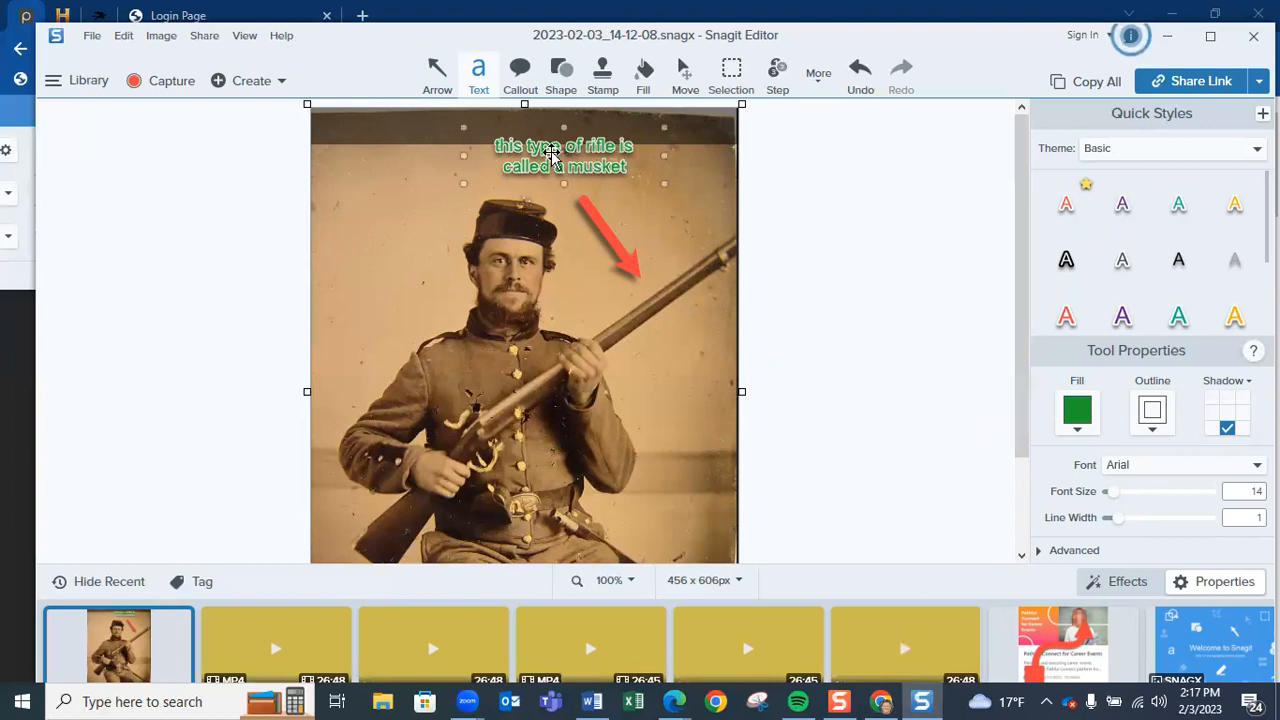
Select the whole musket caption and make its text outline transparent.
{"action": "left_click", "coordinate": [494, 145]}
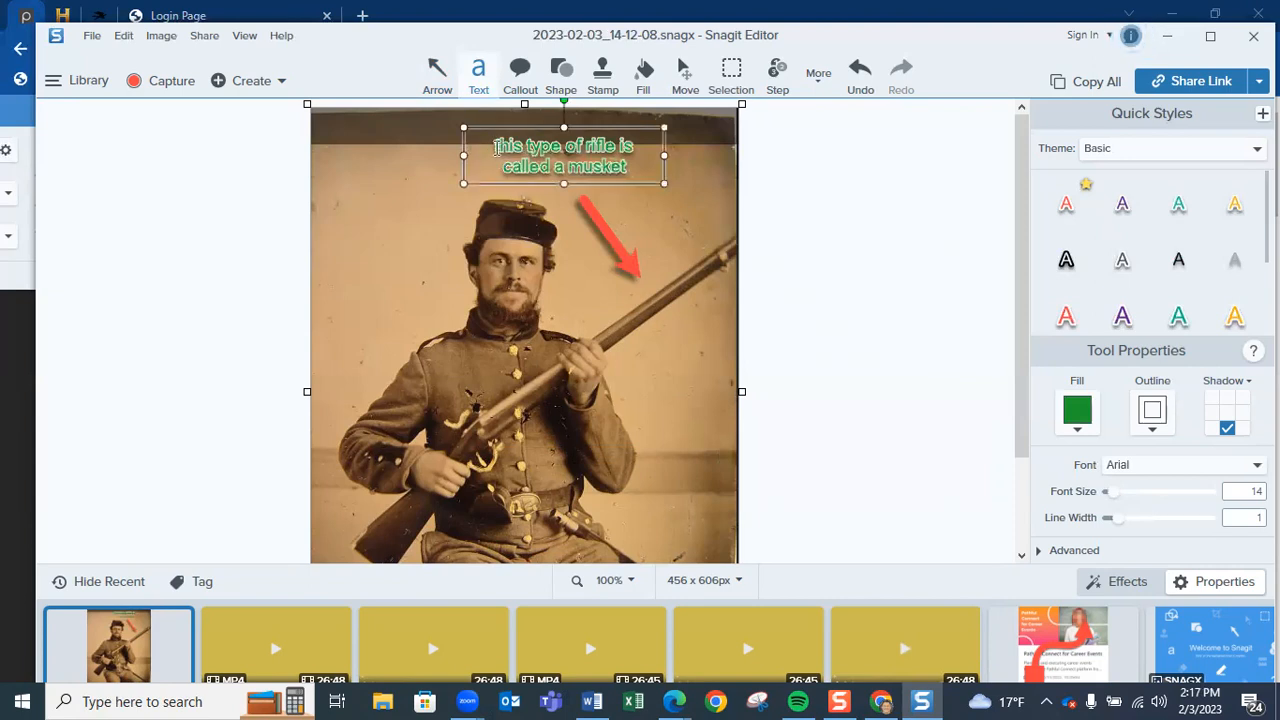
{"action": "left_click_drag", "start_coordinate": [493, 145], "coordinate": [628, 176]}
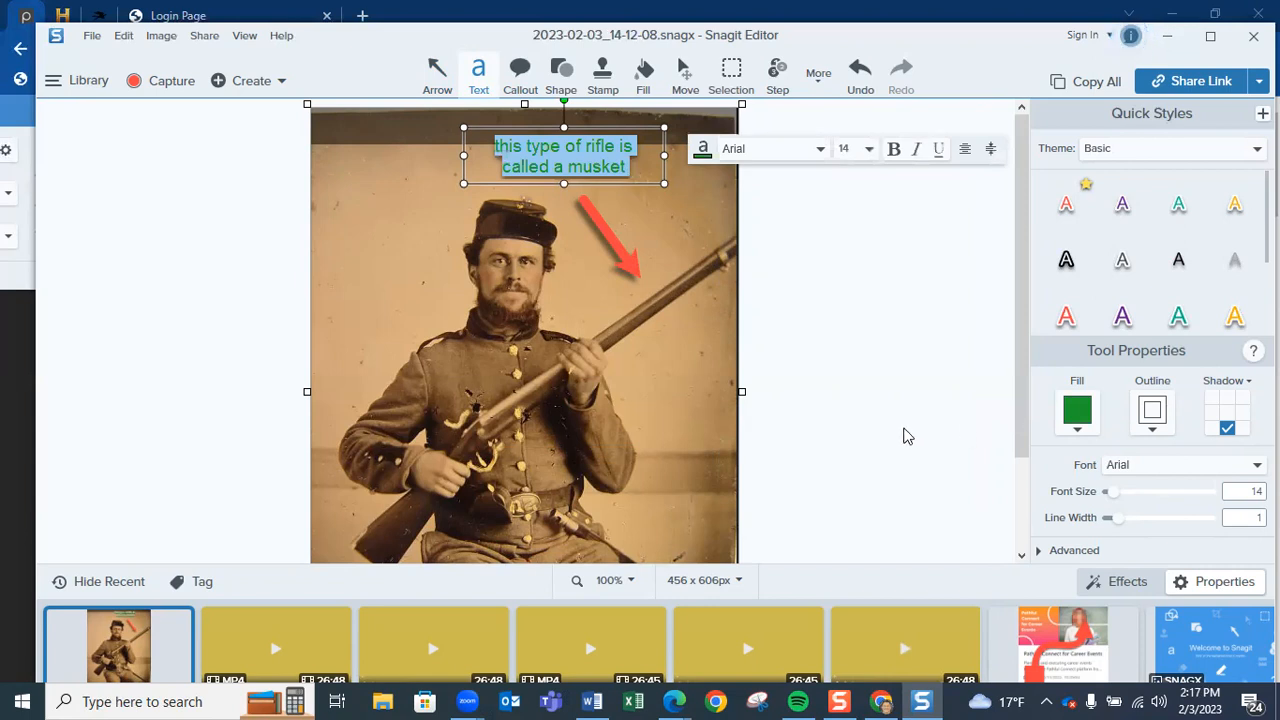
{"action": "left_click", "coordinate": [1152, 432]}
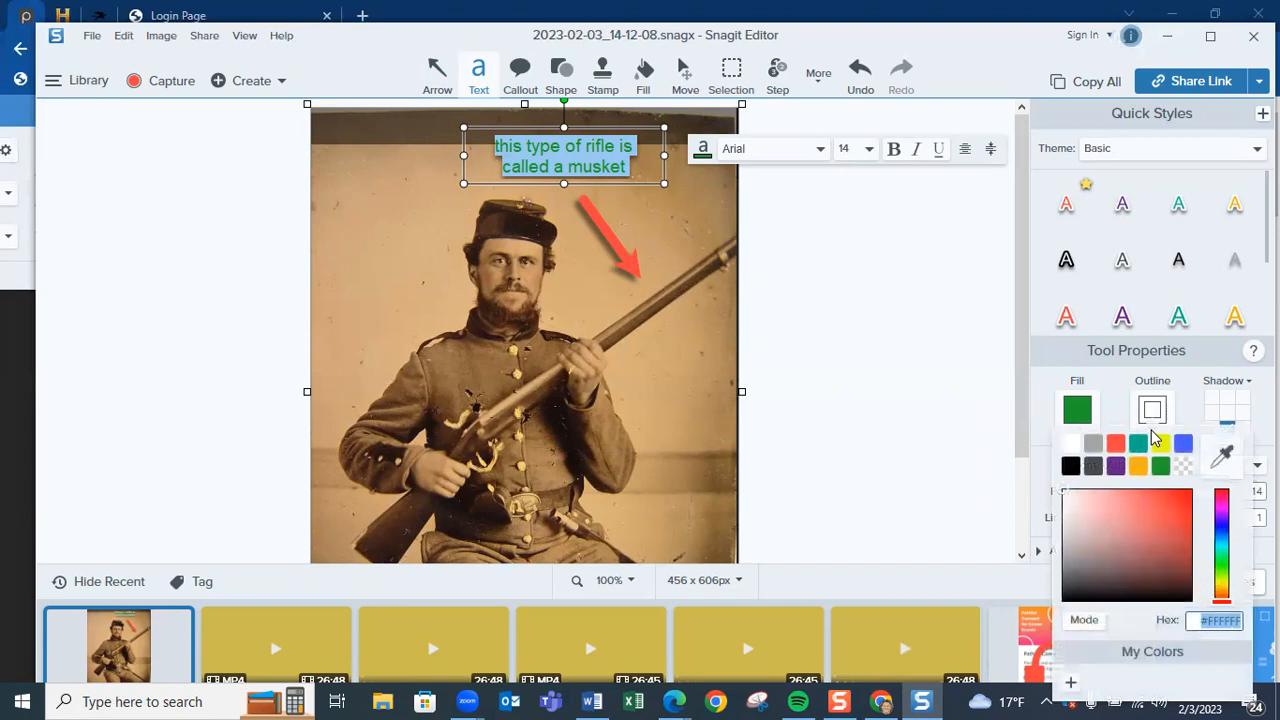
{"action": "left_click", "coordinate": [1186, 474]}
{"action": "left_click", "coordinate": [862, 344]}
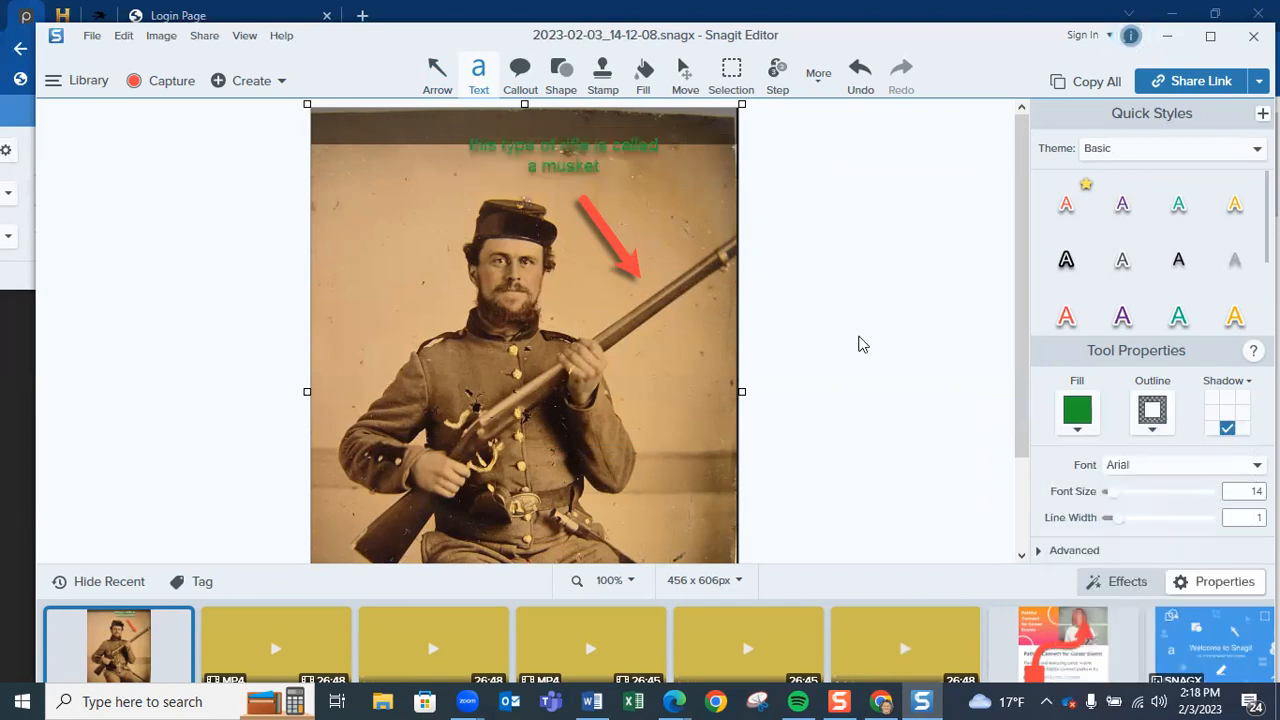
Select the whole musket caption and give its text a red outline.
{"action": "left_click", "coordinate": [479, 147]}
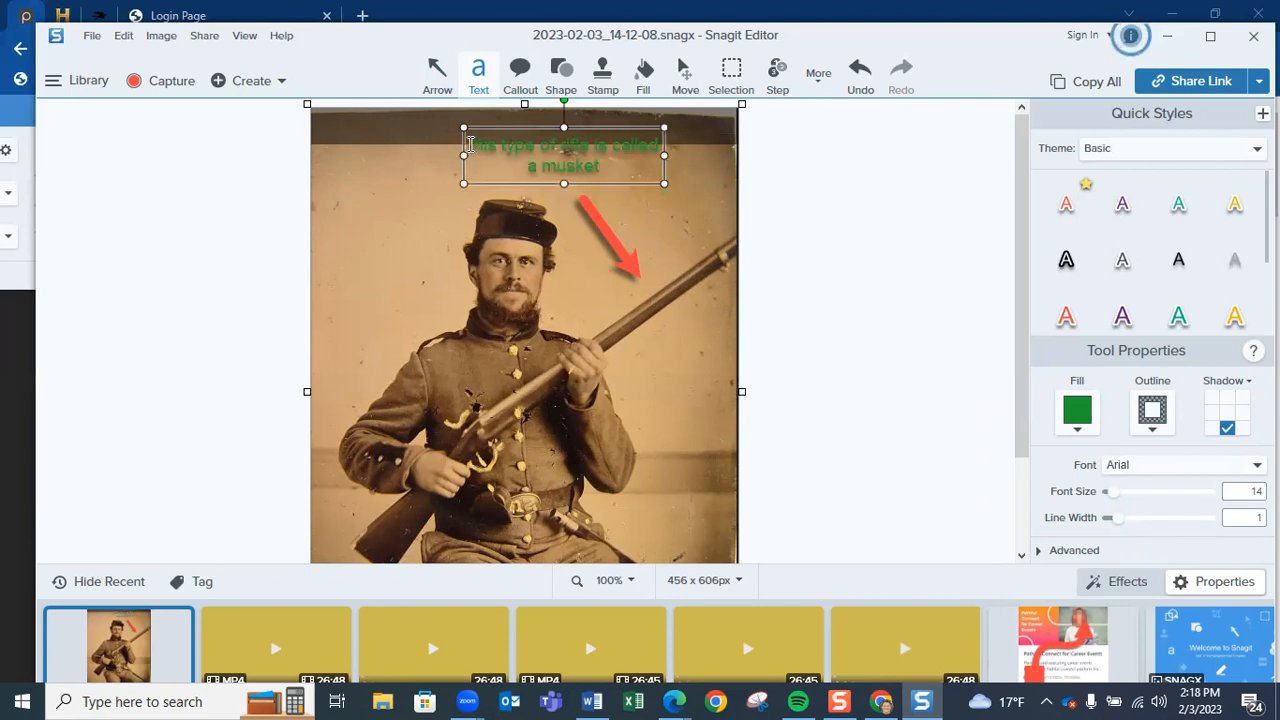
{"action": "left_click_drag", "start_coordinate": [474, 144], "coordinate": [618, 178]}
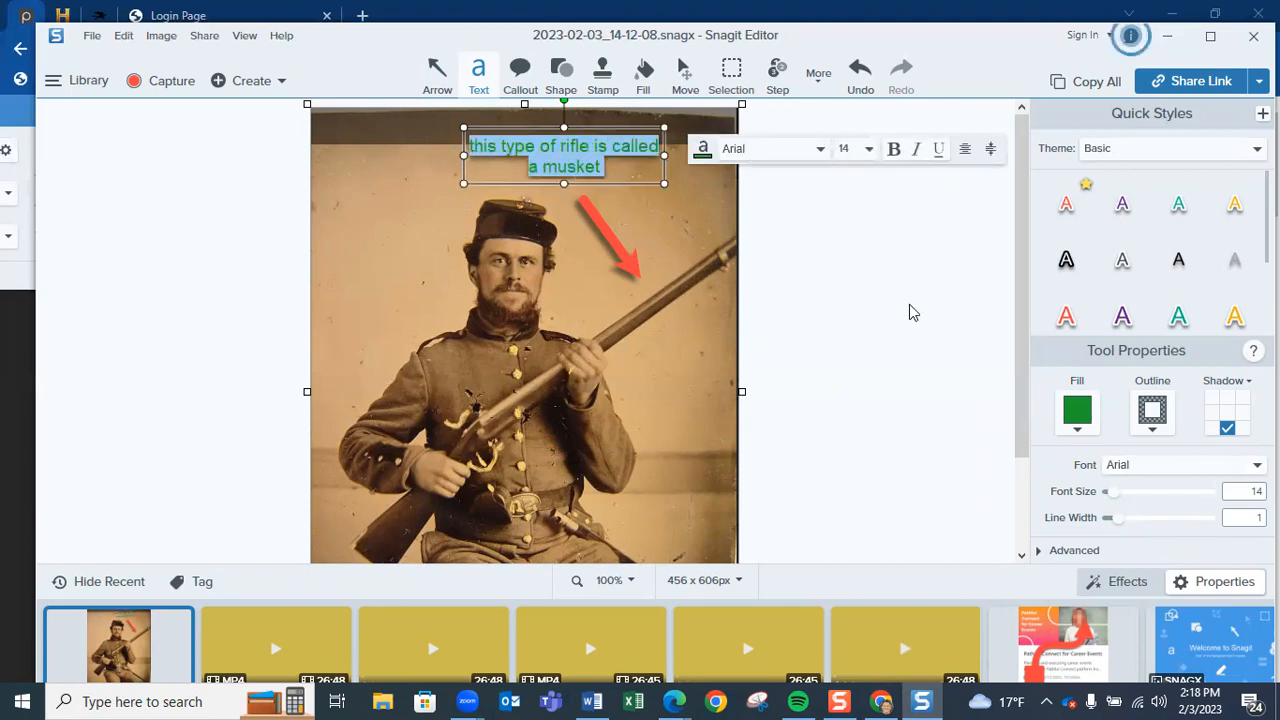
{"action": "left_click", "coordinate": [1147, 433]}
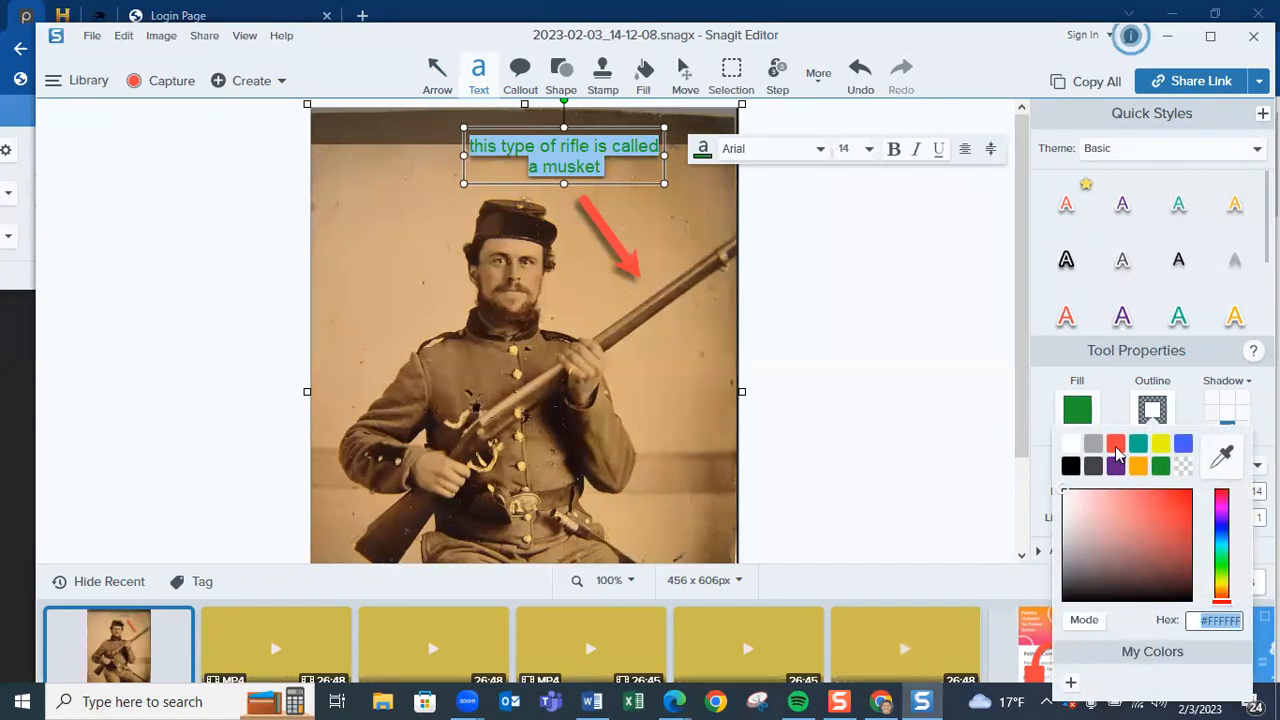
{"action": "left_click", "coordinate": [1115, 447]}
{"action": "left_click", "coordinate": [955, 376]}
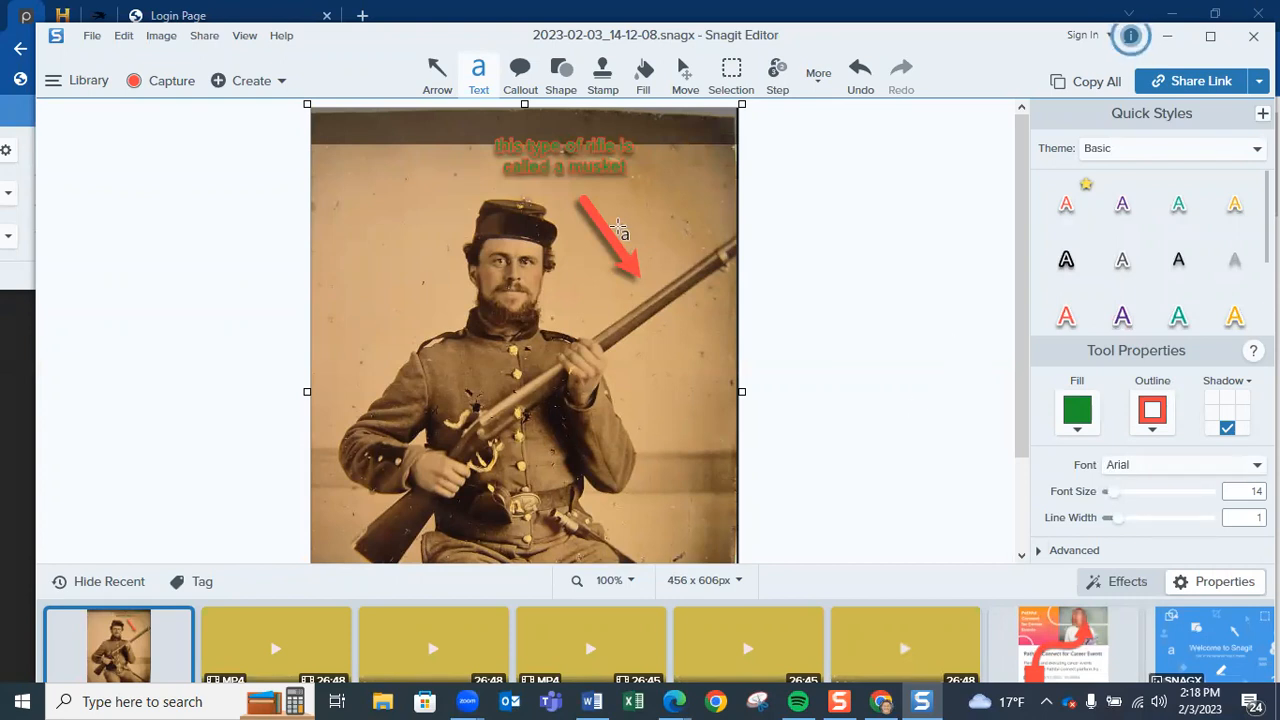
Change the font of the whole musket caption to Bahnschrift Light.
{"action": "left_click", "coordinate": [551, 162]}
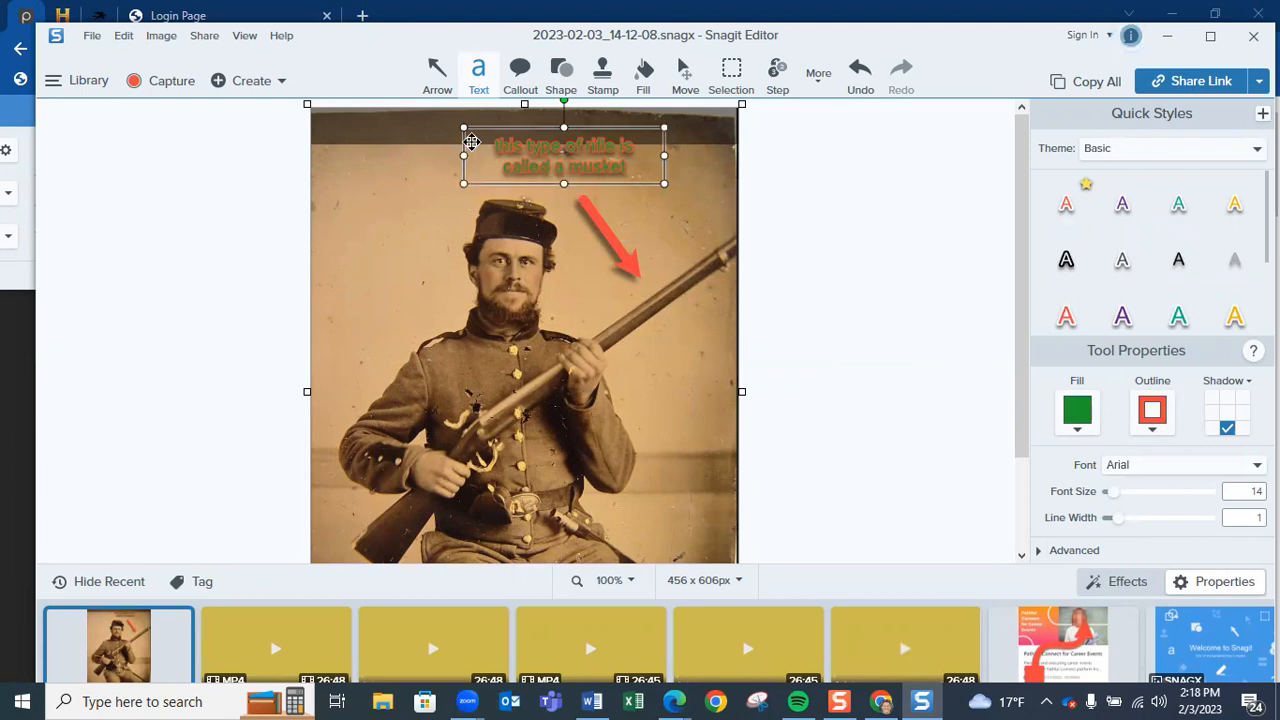
{"action": "left_click", "coordinate": [500, 147]}
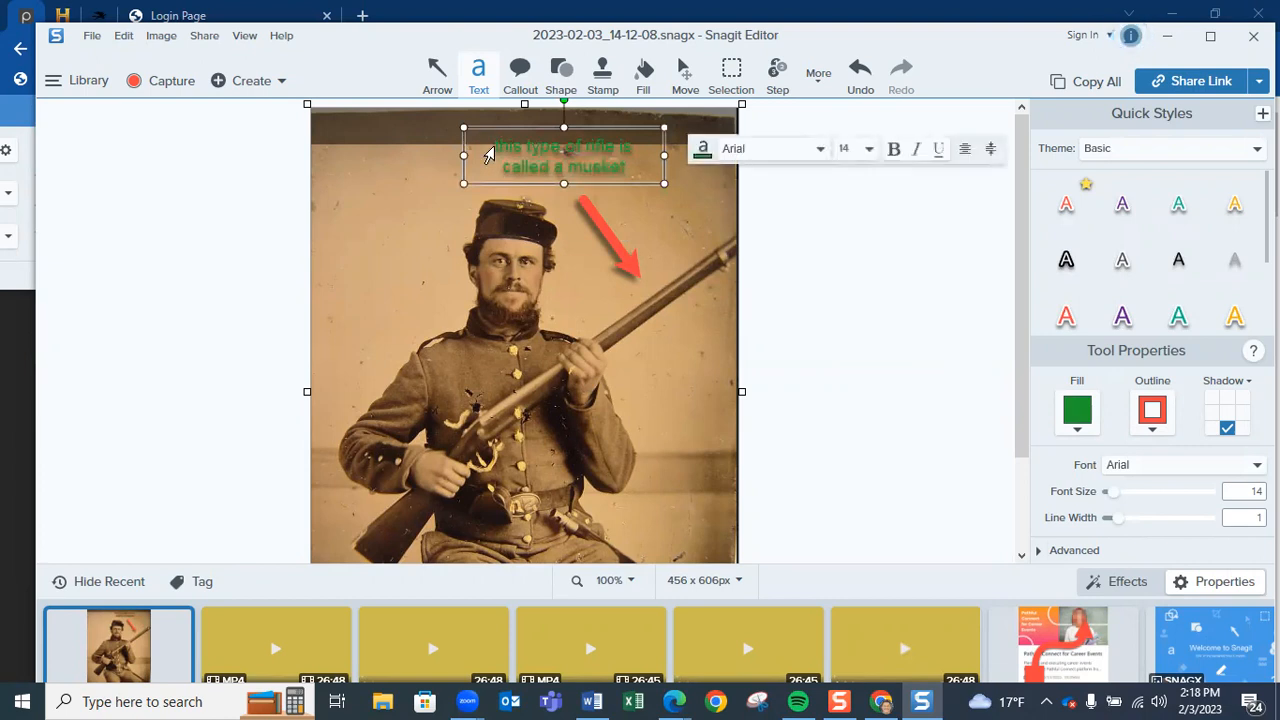
{"action": "left_click_drag", "start_coordinate": [544, 181], "coordinate": [645, 190]}
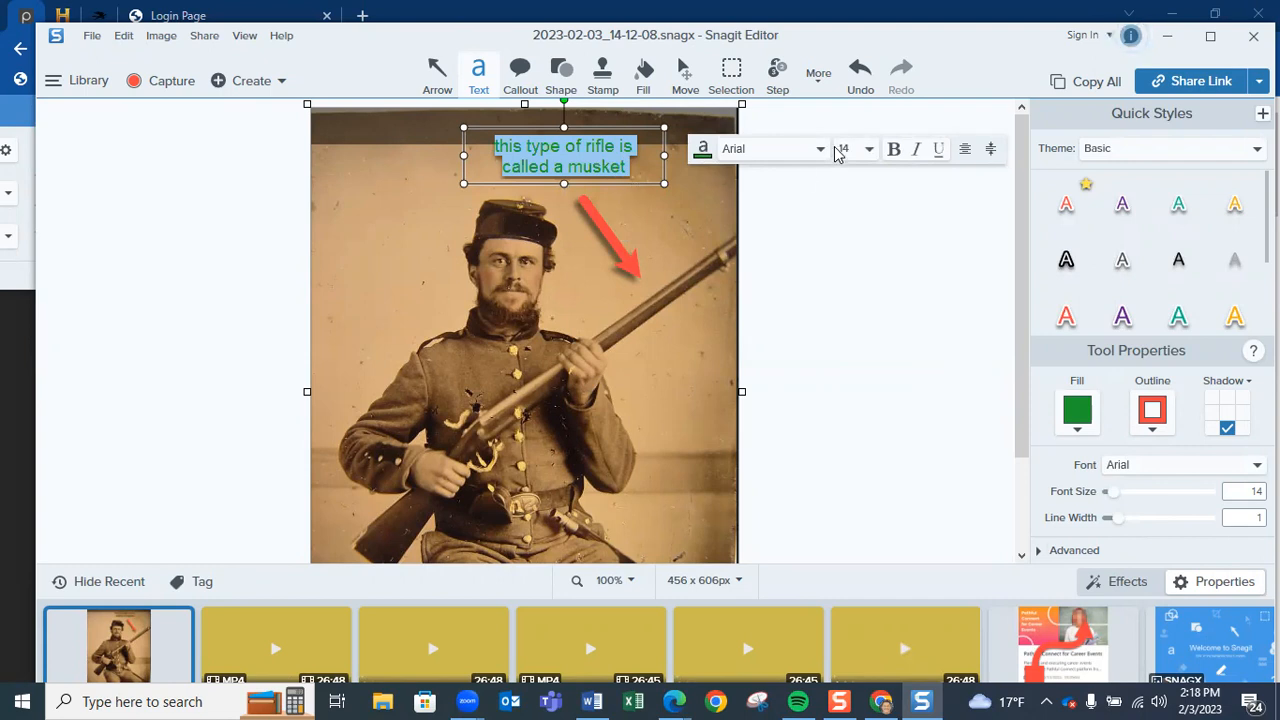
{"action": "left_click", "coordinate": [1133, 470]}
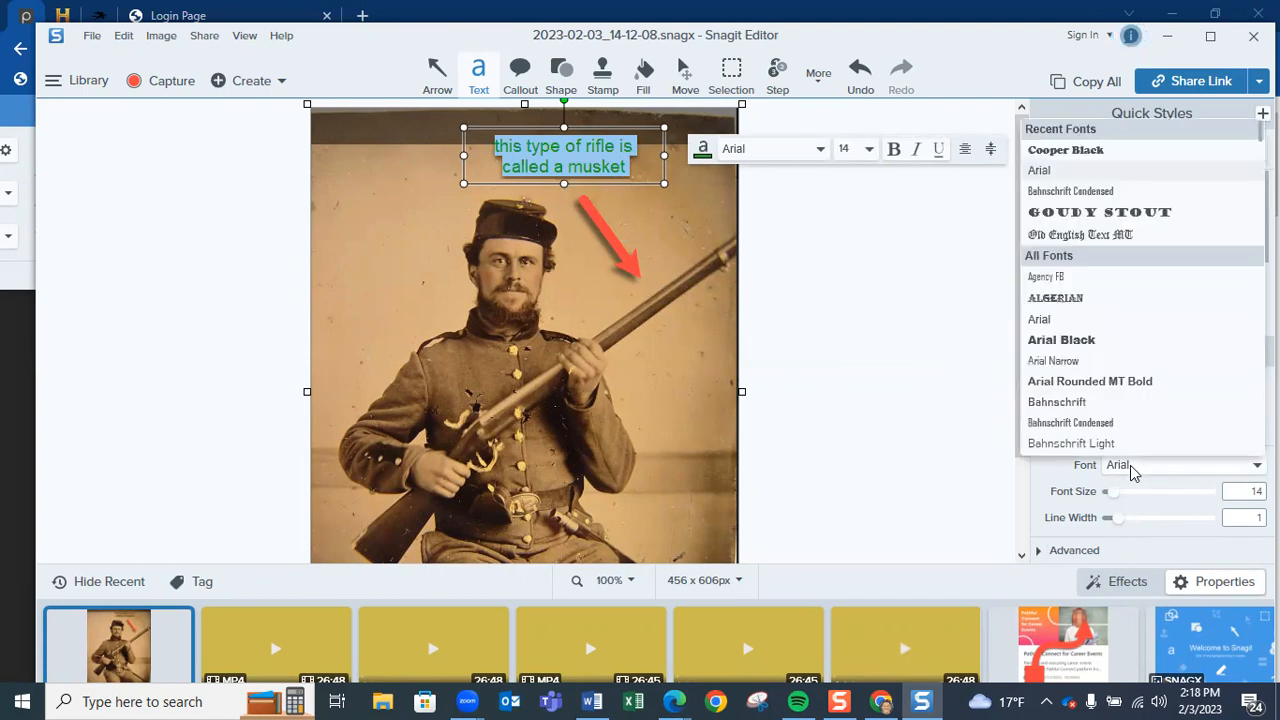
{"action": "scroll", "coordinate": [1120, 443], "scroll_direction": "down", "scroll_amount": 1}
{"action": "left_click", "coordinate": [1116, 424]}
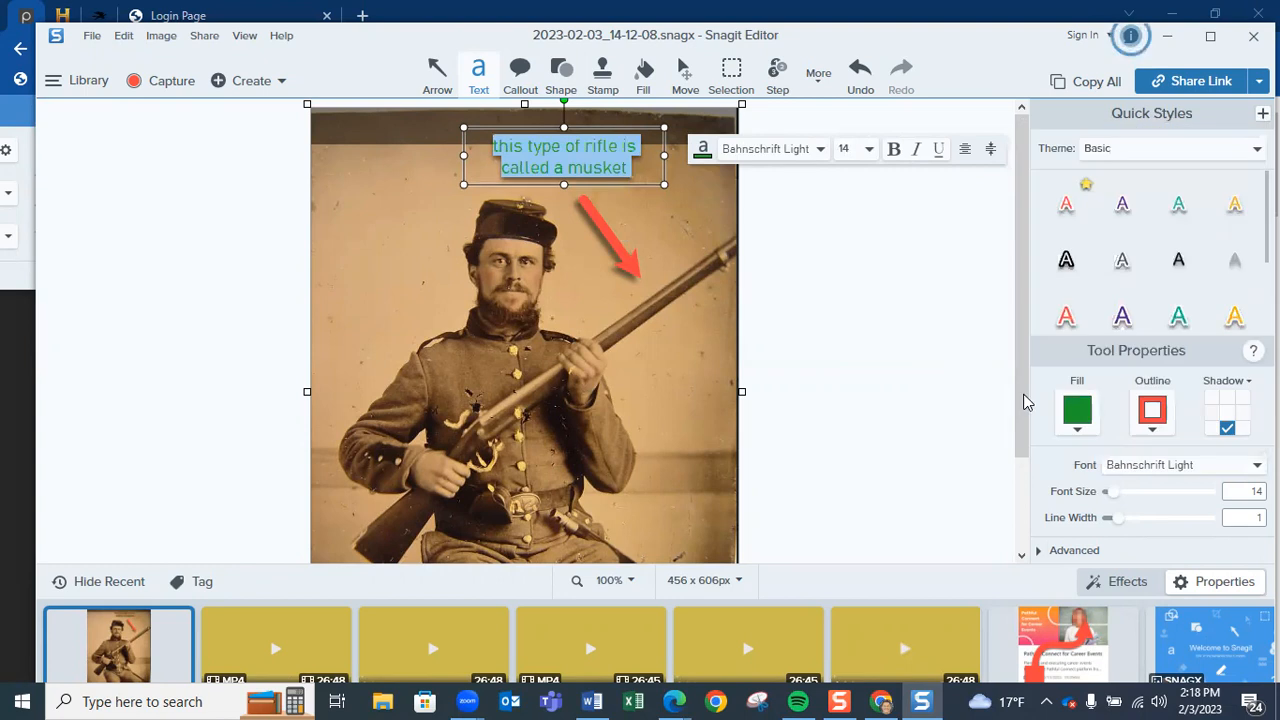
{"action": "left_click", "coordinate": [958, 380]}
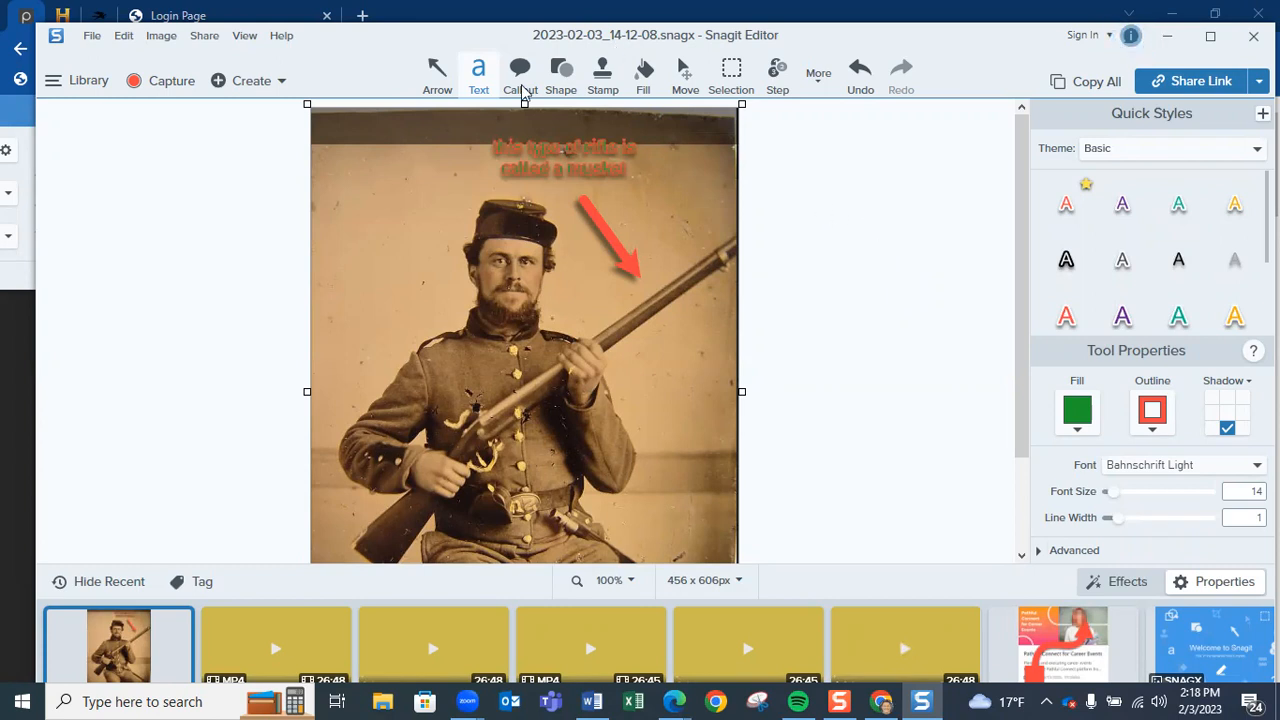
Add a red speech-bubble callout beside the soldier's cap with its tail pointing toward his face, and widen the bubble.
{"action": "left_click", "coordinate": [521, 84]}
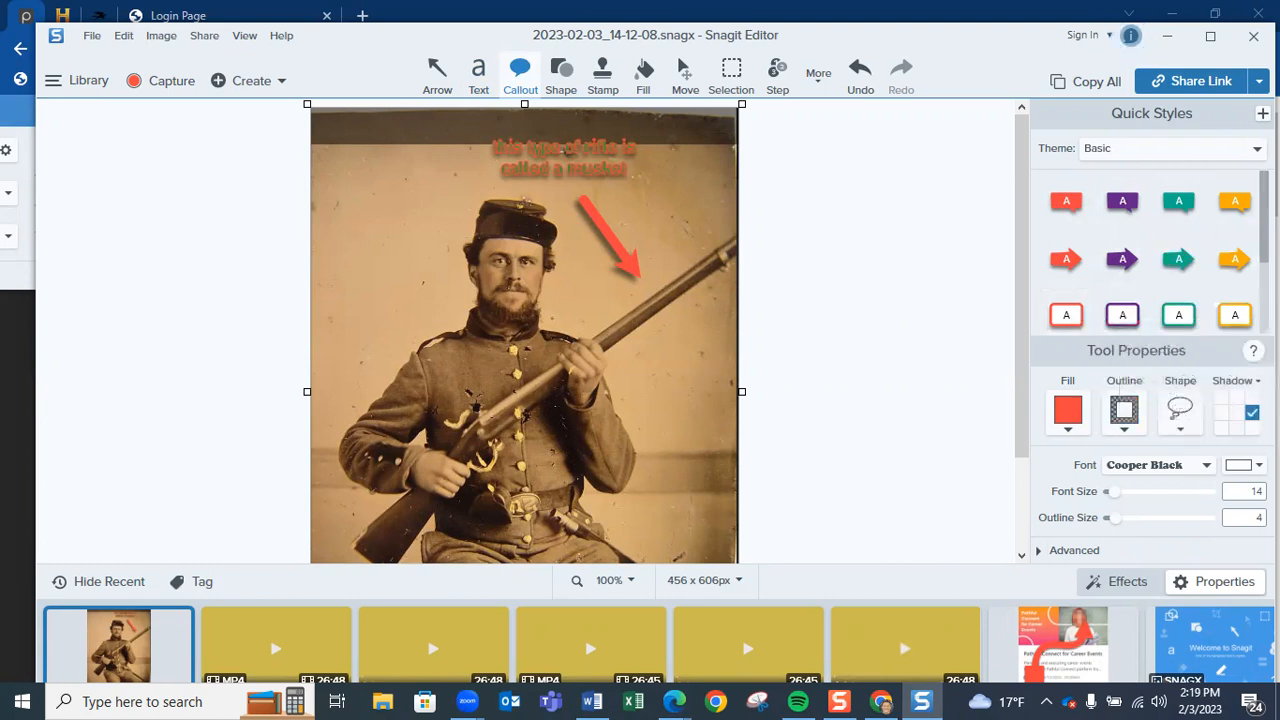
{"action": "scroll", "coordinate": [1104, 270], "scroll_direction": "down", "scroll_amount": 3}
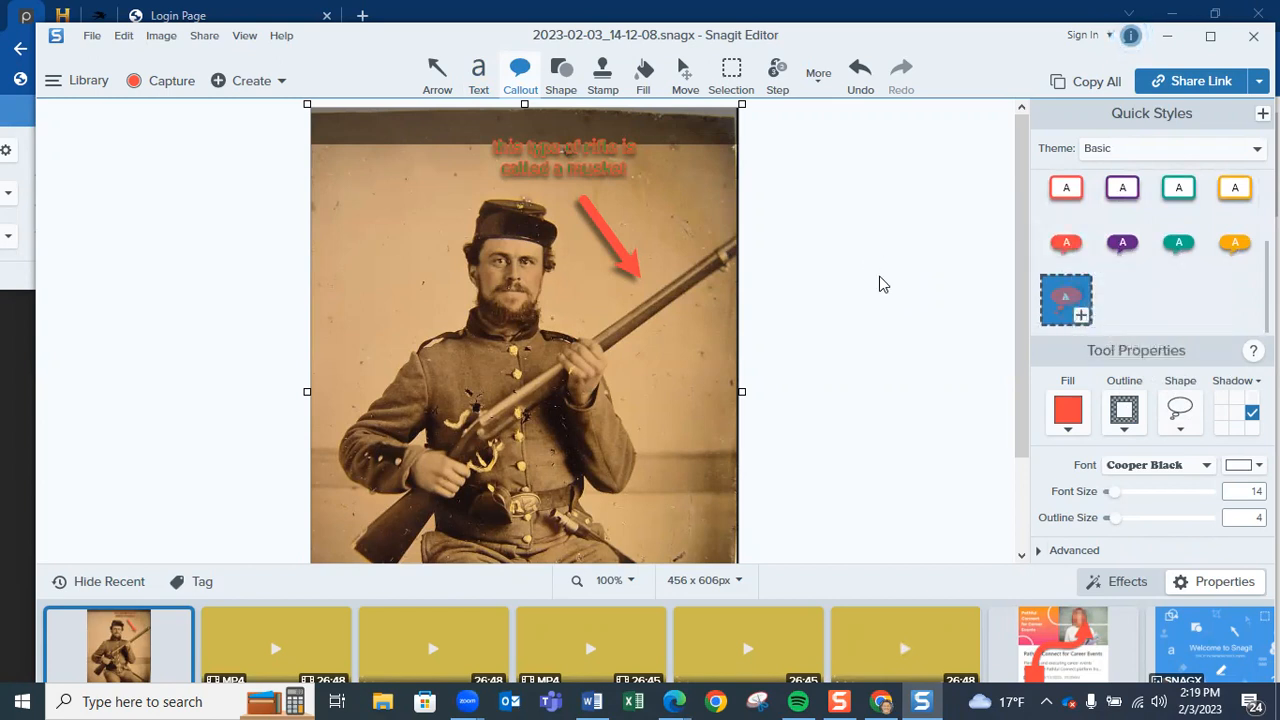
{"action": "left_click", "coordinate": [1066, 242]}
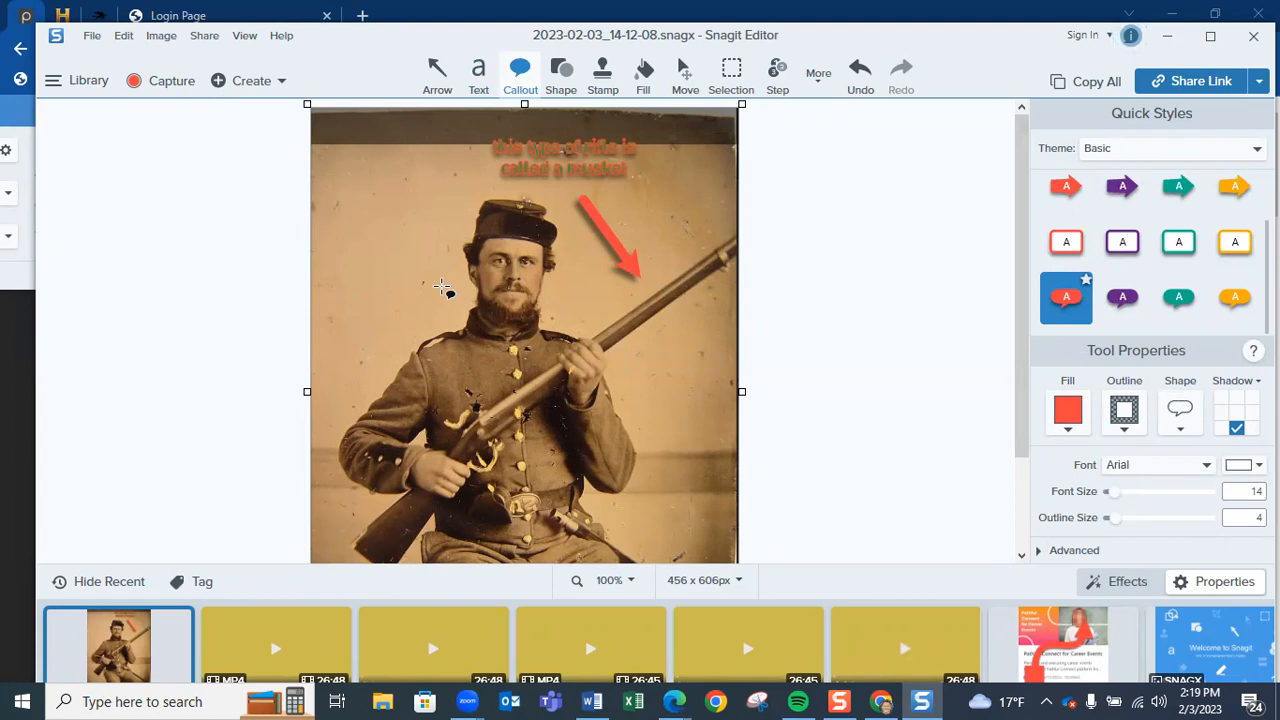
{"action": "left_click_drag", "start_coordinate": [443, 289], "coordinate": [319, 136]}
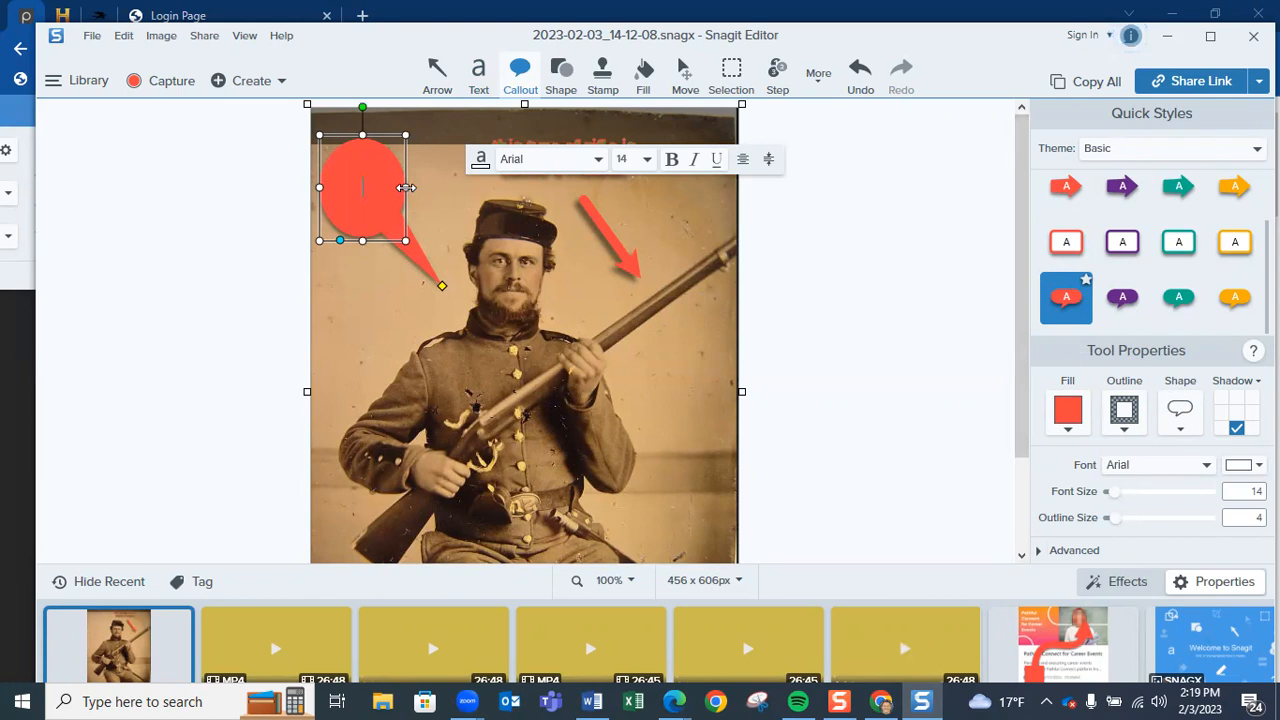
{"action": "left_click_drag", "start_coordinate": [405, 187], "coordinate": [464, 186]}
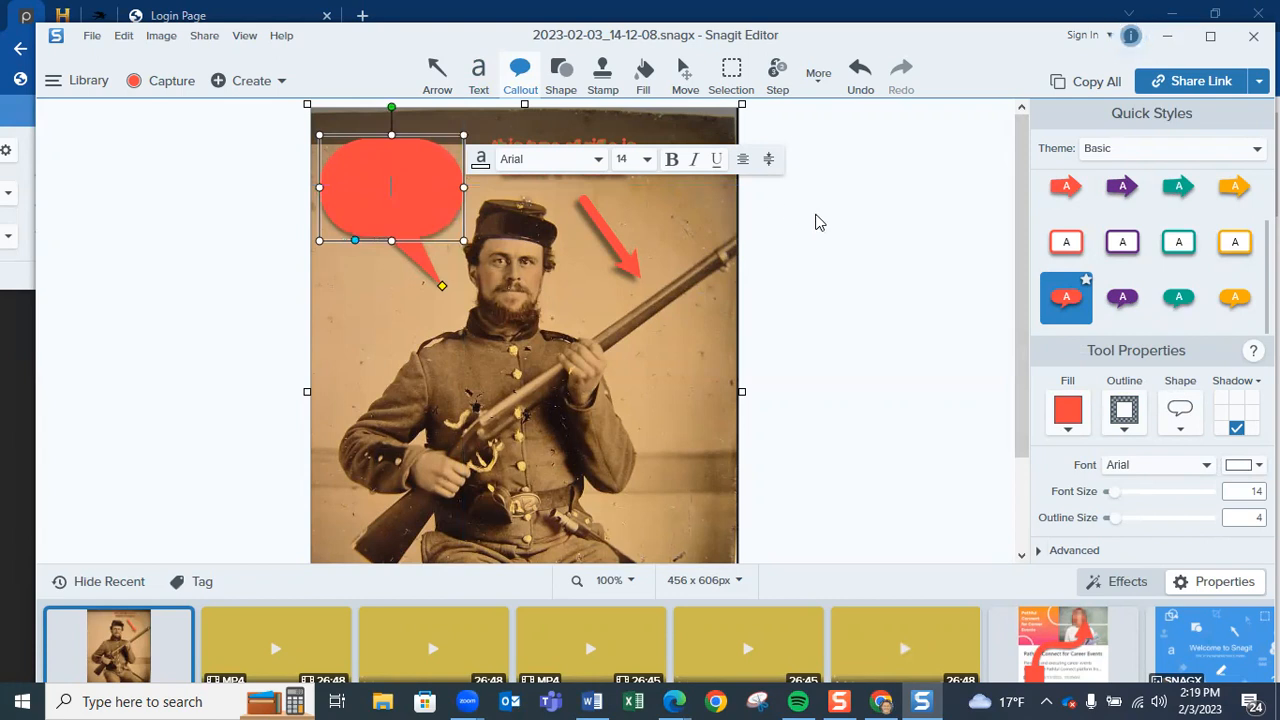
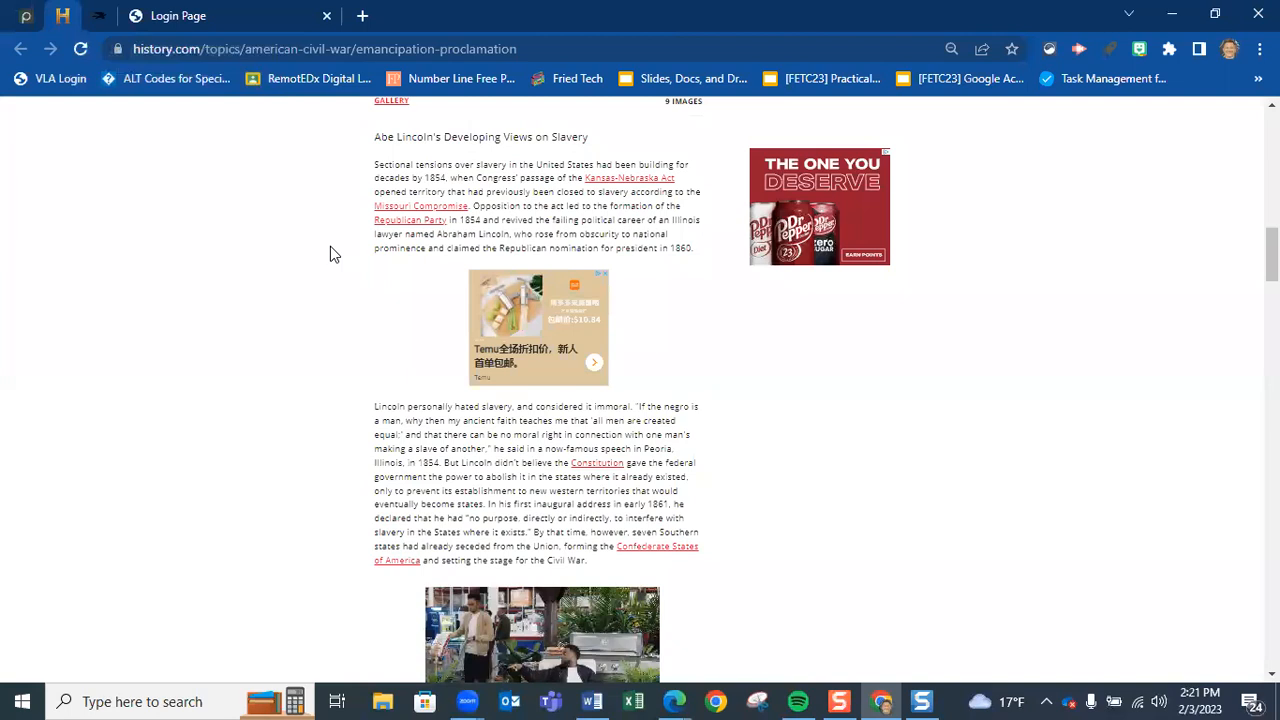
Capture a region of about 476 x 484 px with Snagit around the article section "Abe Lincoln's Developing Views on Slavery".
{"action": "left_click", "coordinate": [838, 700]}
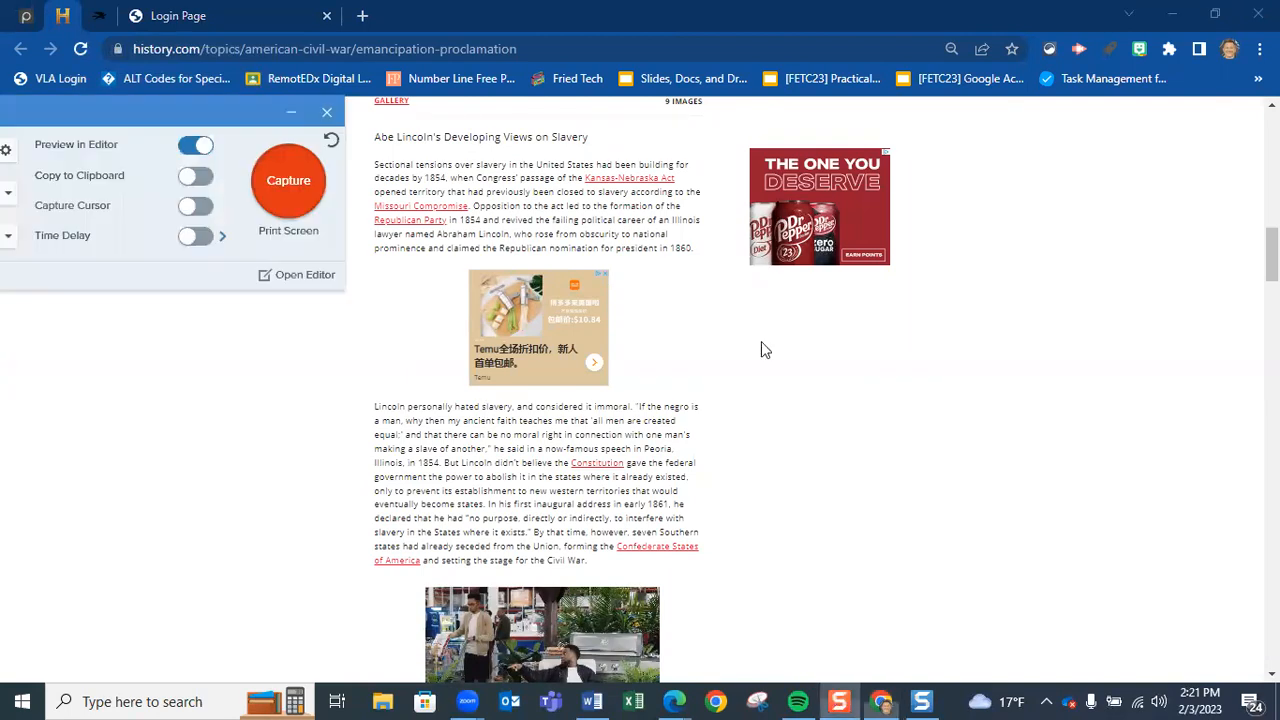
{"action": "left_click", "coordinate": [288, 181]}
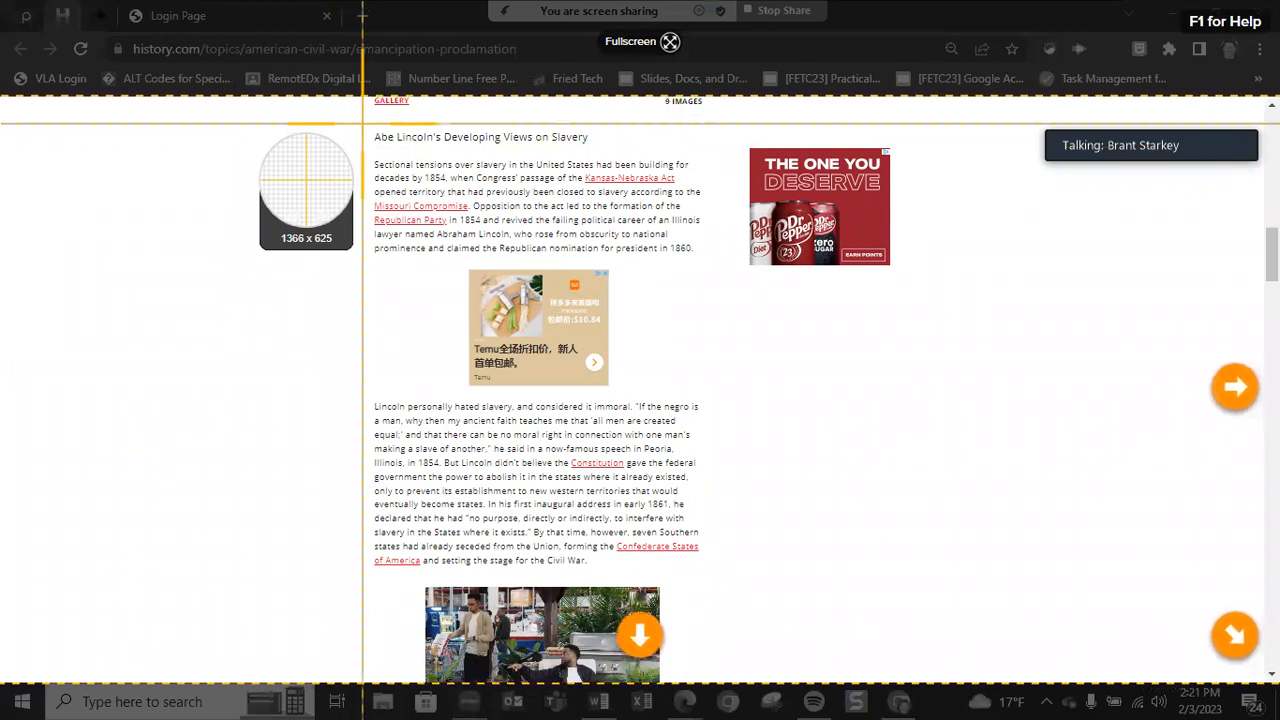
{"action": "left_click_drag", "start_coordinate": [362, 124], "coordinate": [808, 578]}
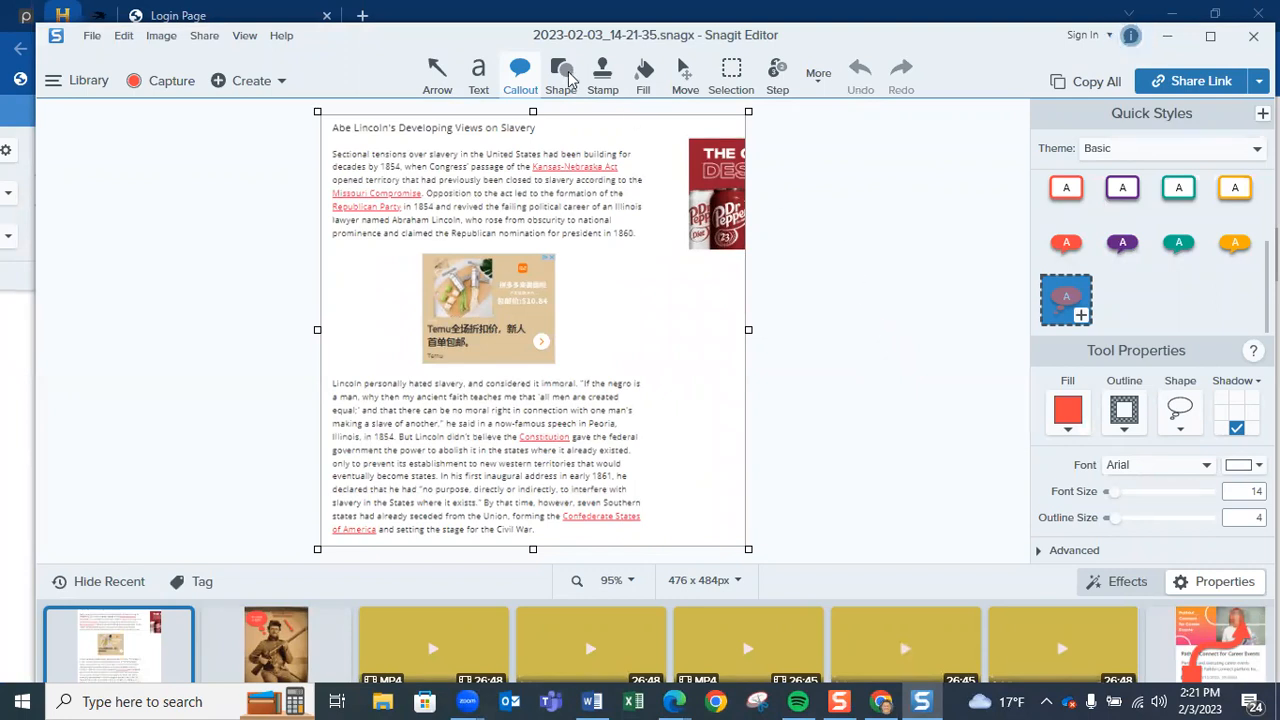
Erase the Dr Pepper ad beside the first paragraph with the 75-wide Eraser and fill the transparent patch with white.
{"action": "left_click", "coordinate": [815, 84]}
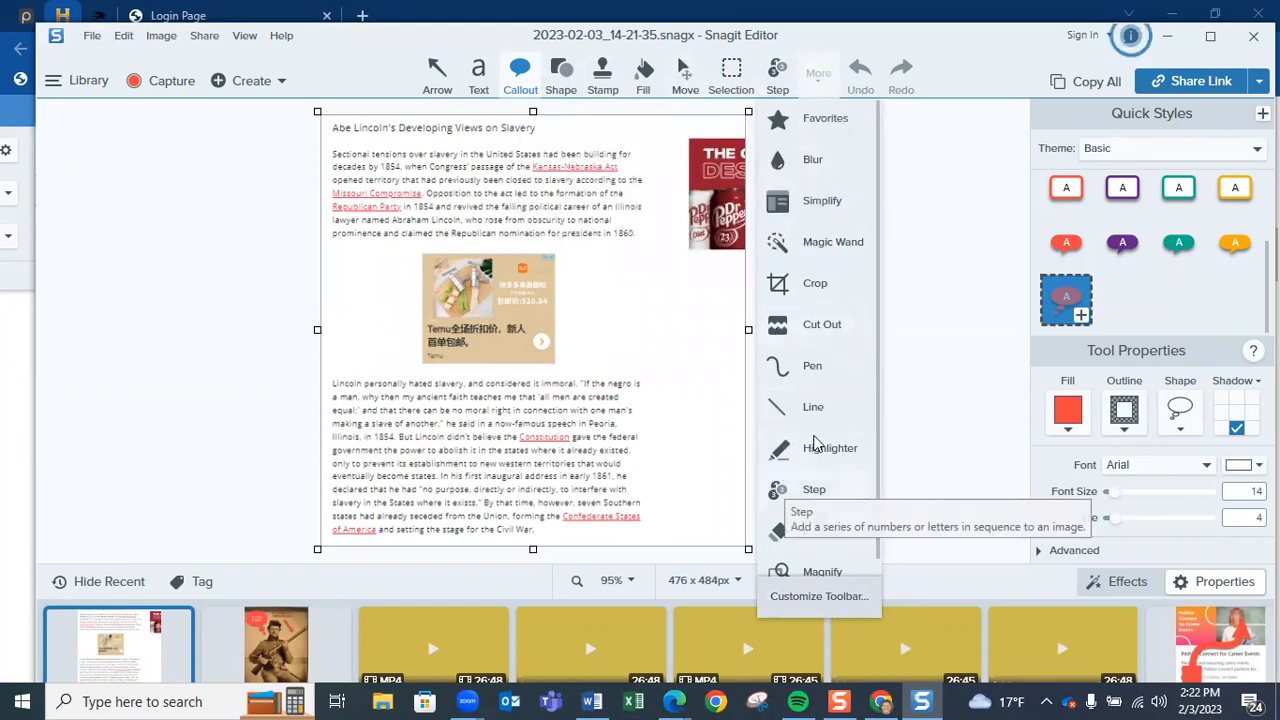
{"action": "left_click", "coordinate": [779, 535]}
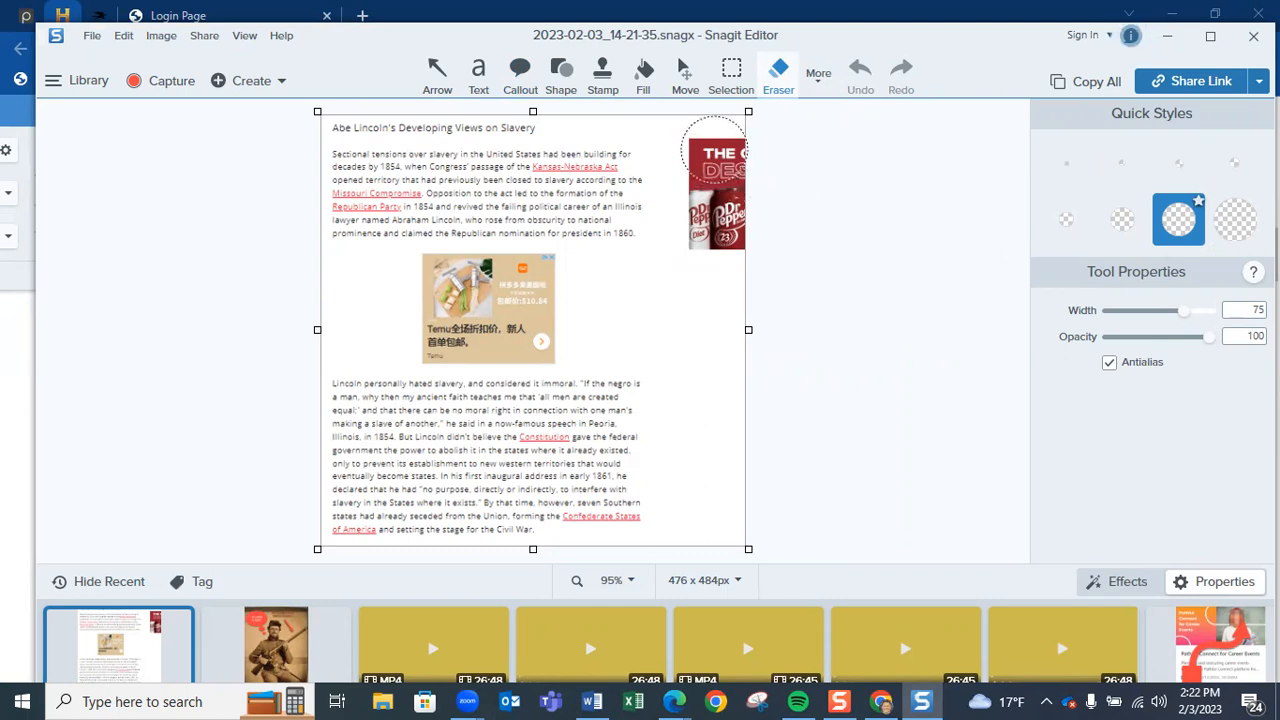
{"action": "mouse_move", "coordinate": [716, 150]}
{"action": "left_mouse_down"}
{"action": "mouse_move", "coordinate": [716, 233]}
{"action": "mouse_move", "coordinate": [726, 199]}
{"action": "mouse_move", "coordinate": [714, 228]}
{"action": "left_mouse_up"}
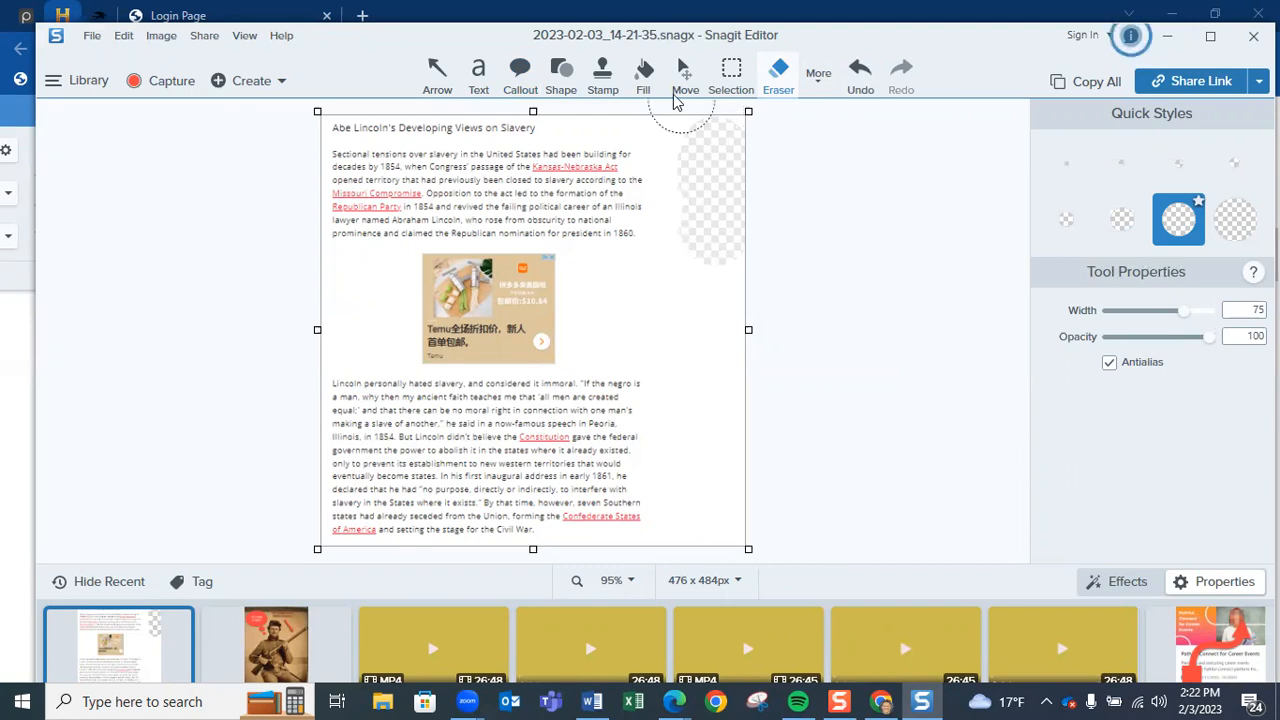
{"action": "left_click", "coordinate": [646, 74]}
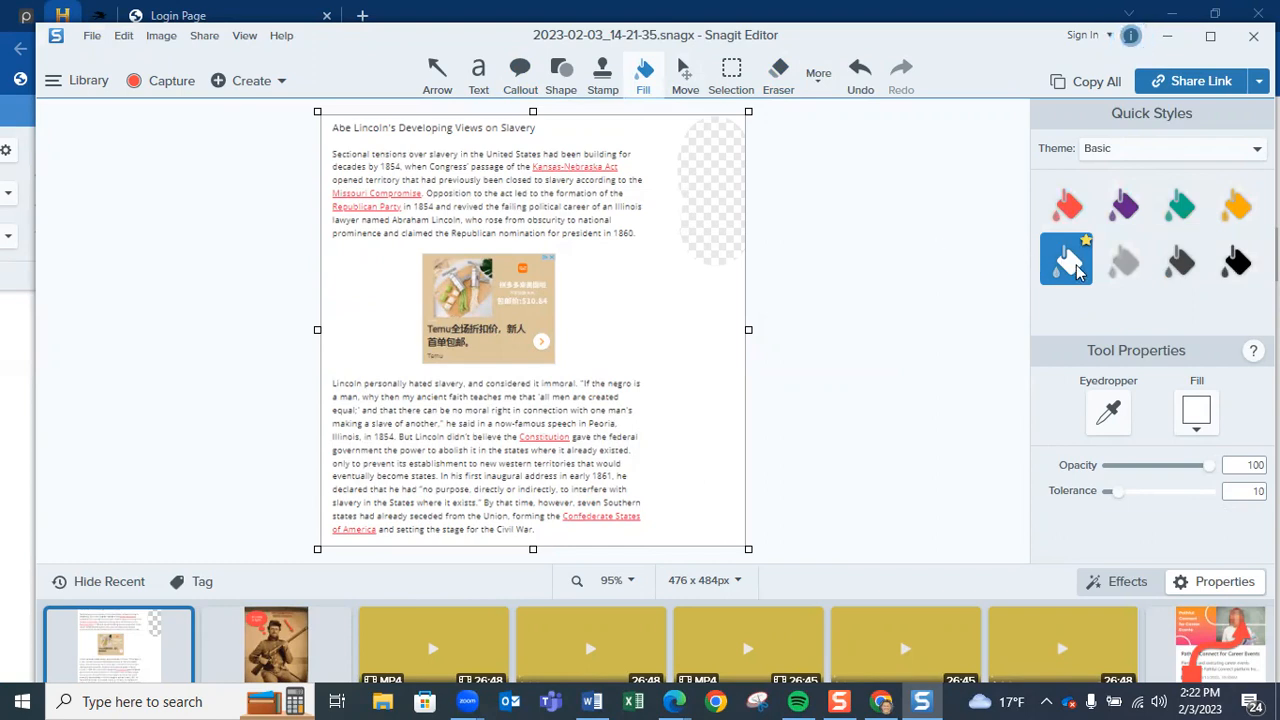
{"action": "left_click", "coordinate": [706, 165]}
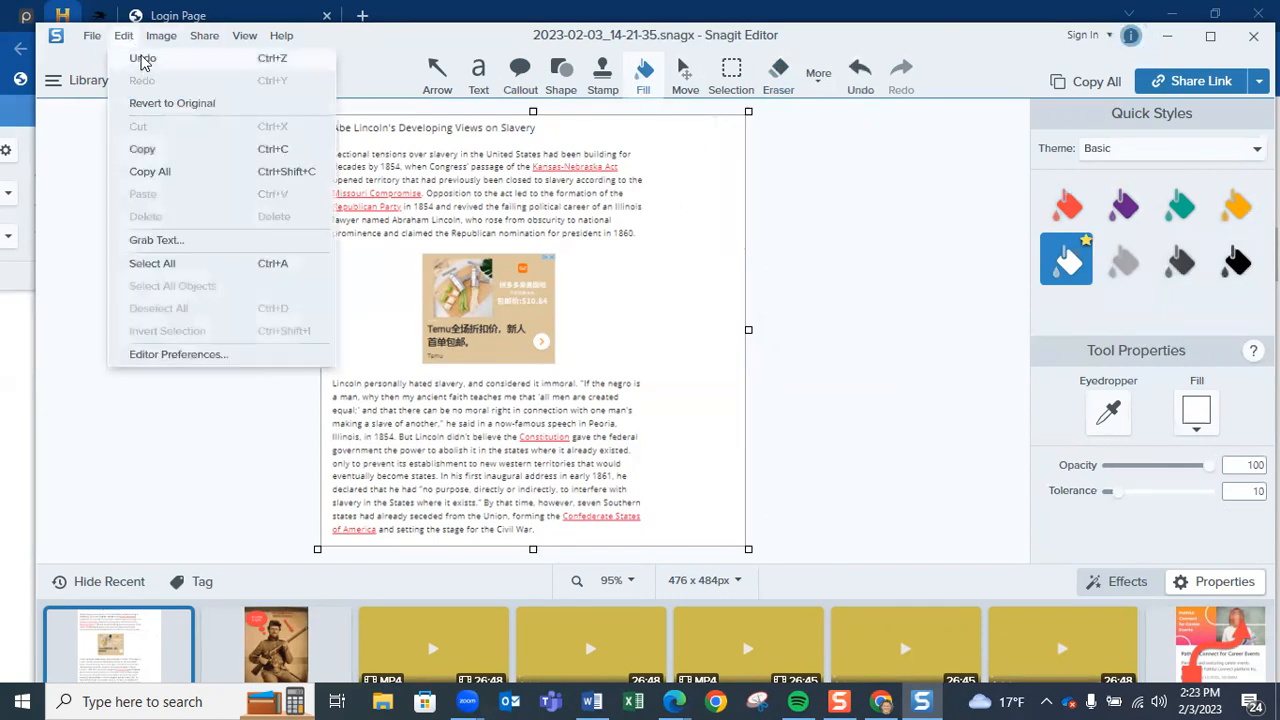
Undo the white fill and the erasing, and trim the canvas's right edge past the Dr Pepper ad to about 384 px wide.
{"action": "left_click", "coordinate": [140, 51]}
{"action": "left_click", "coordinate": [125, 36]}
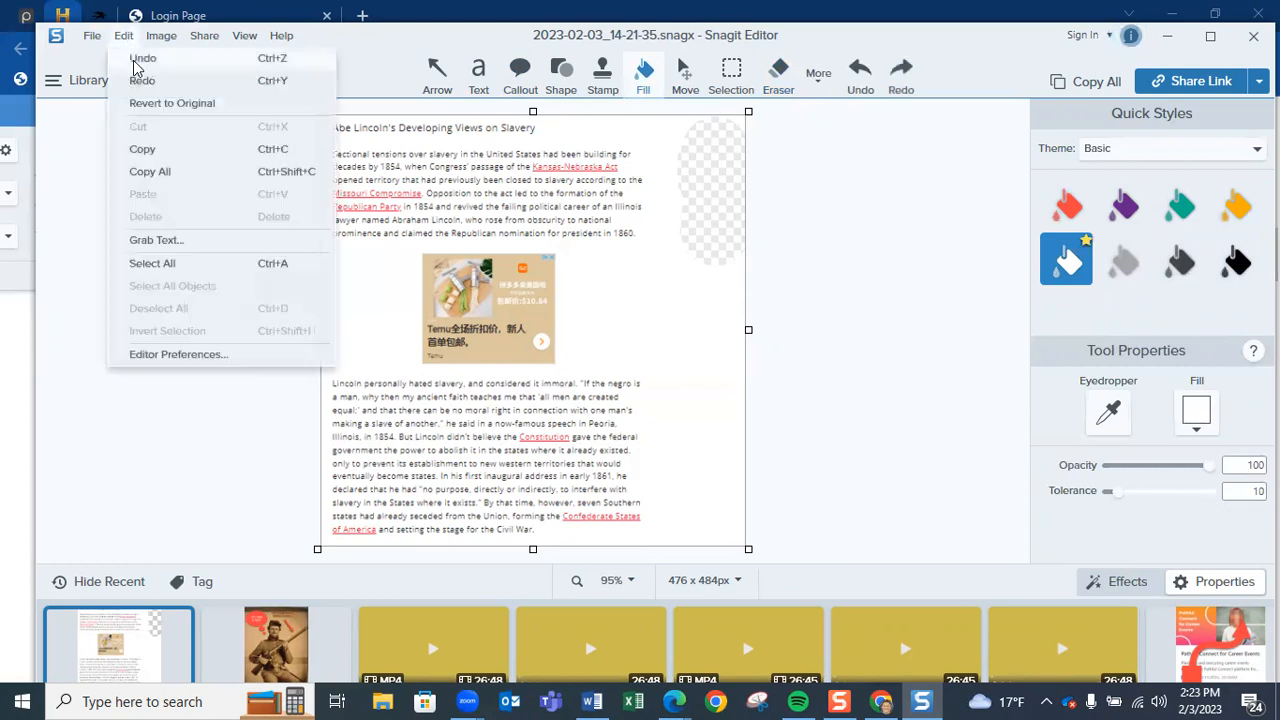
{"action": "left_click", "coordinate": [137, 66]}
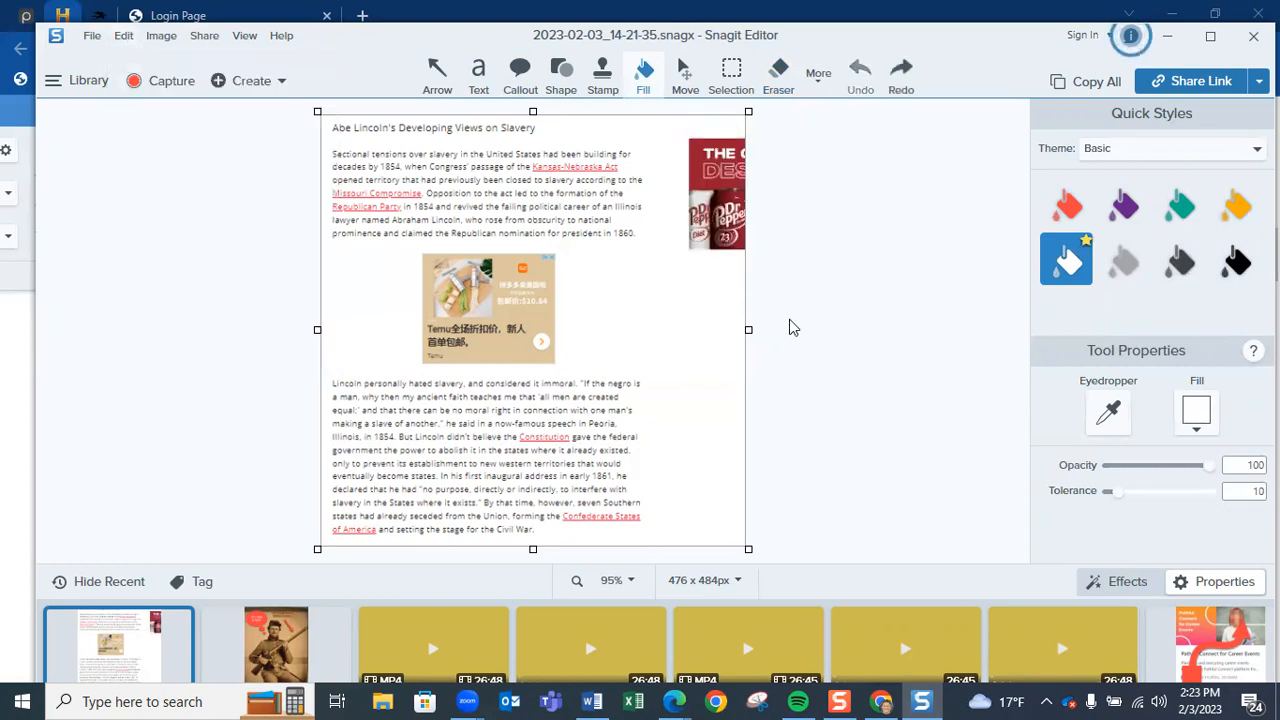
{"action": "left_click_drag", "start_coordinate": [747, 331], "coordinate": [667, 330]}
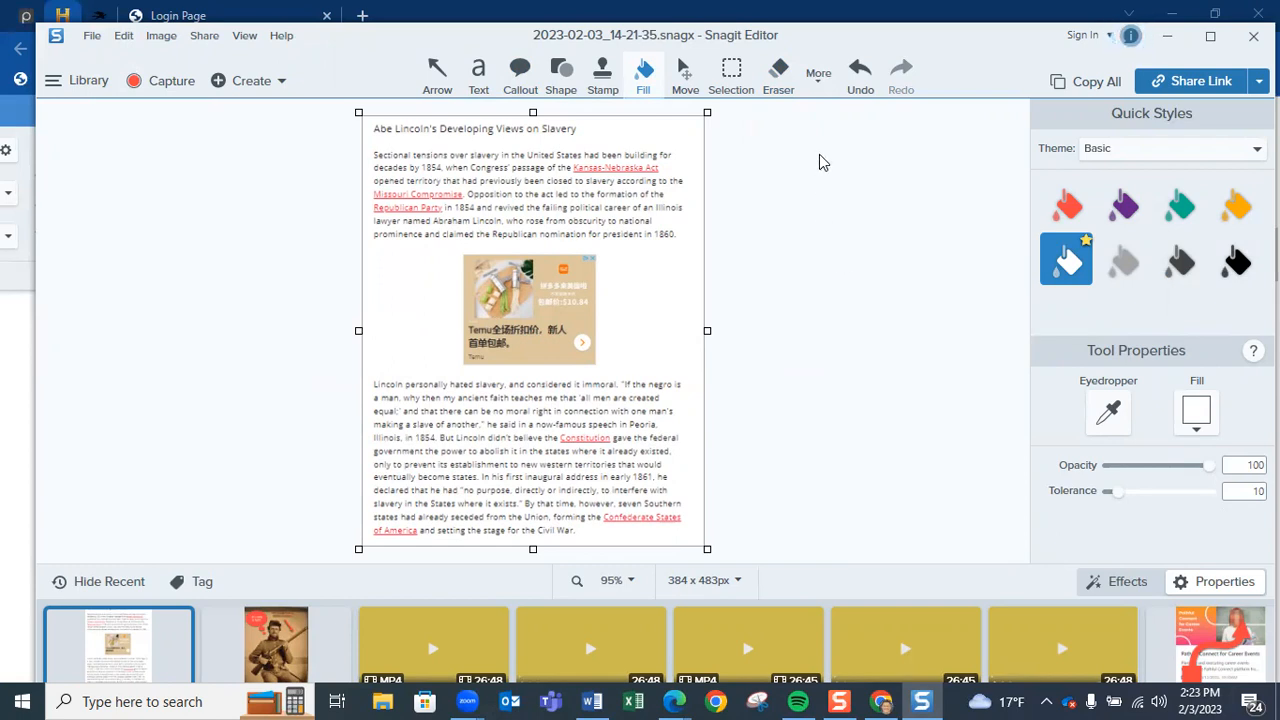
Cut out the horizontal band holding the Temu ad between the two paragraphs, using the straight-edged horizontal style.
{"action": "left_click", "coordinate": [819, 77]}
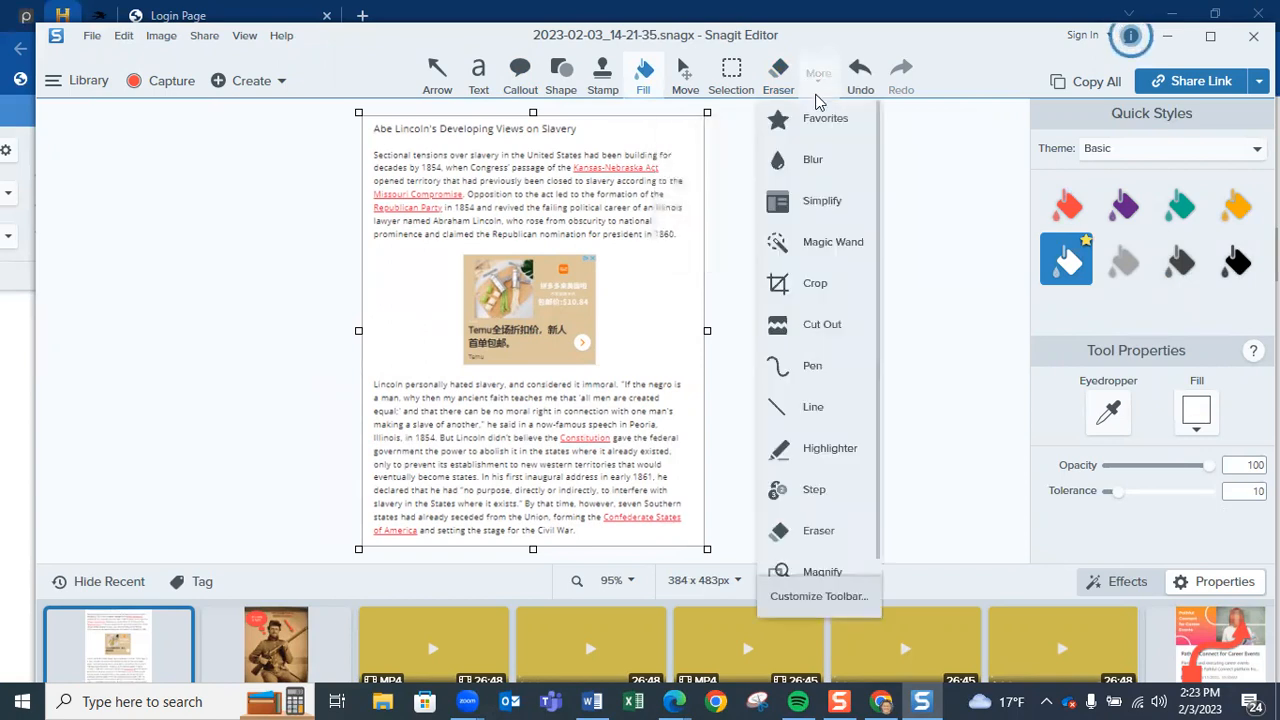
{"action": "left_click", "coordinate": [822, 331]}
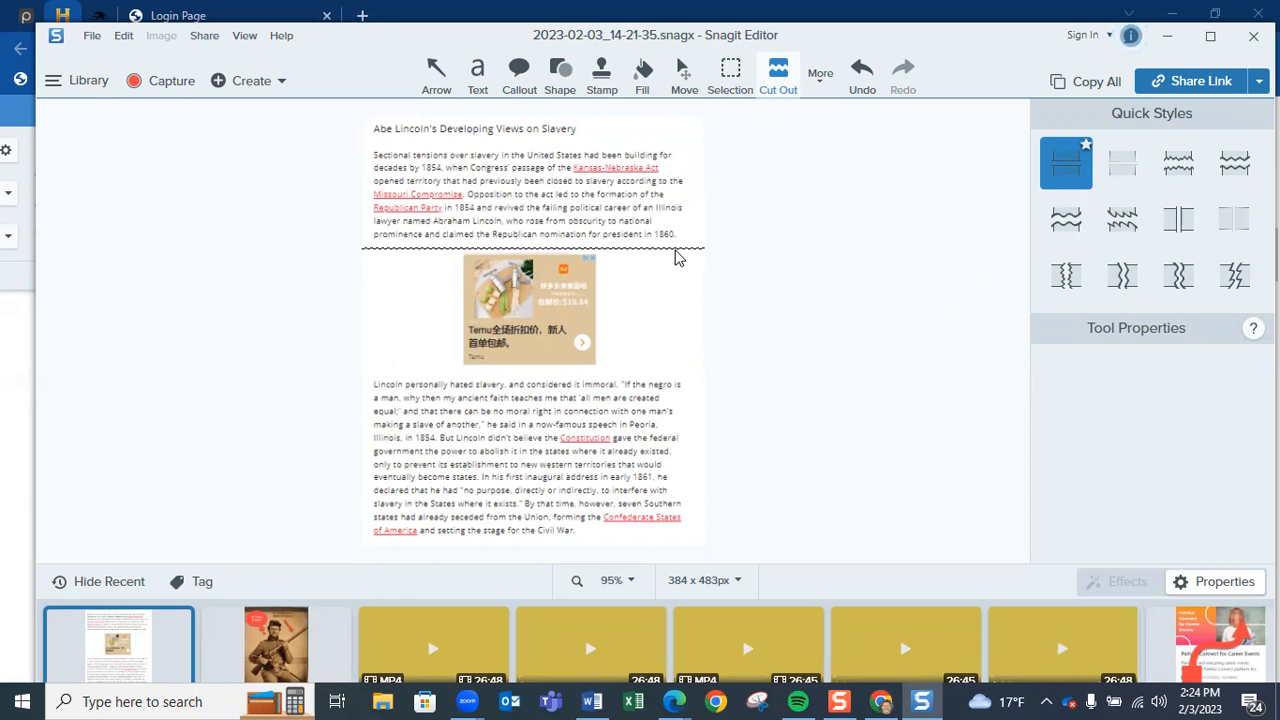
{"action": "left_click_drag", "start_coordinate": [673, 250], "coordinate": [689, 376]}
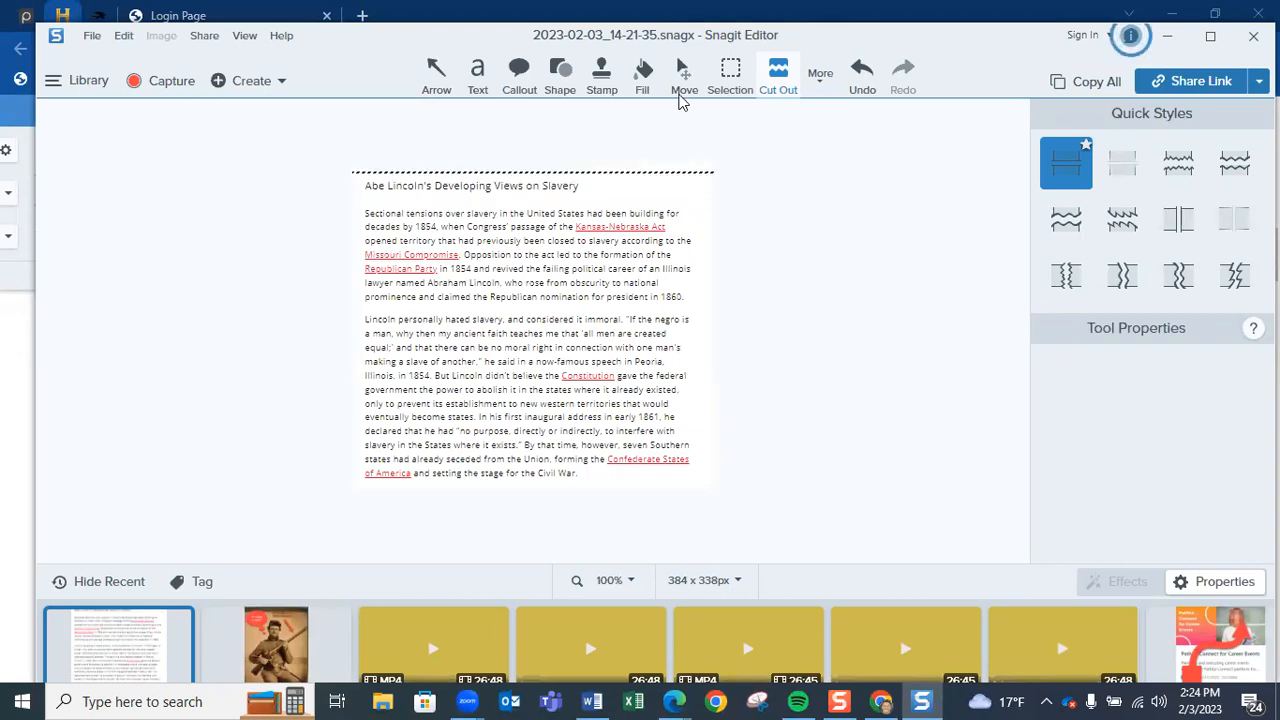
Undo the straight cut and cut out the Temu ad band with the horizontal torn-edge style.
{"action": "left_click", "coordinate": [122, 45]}
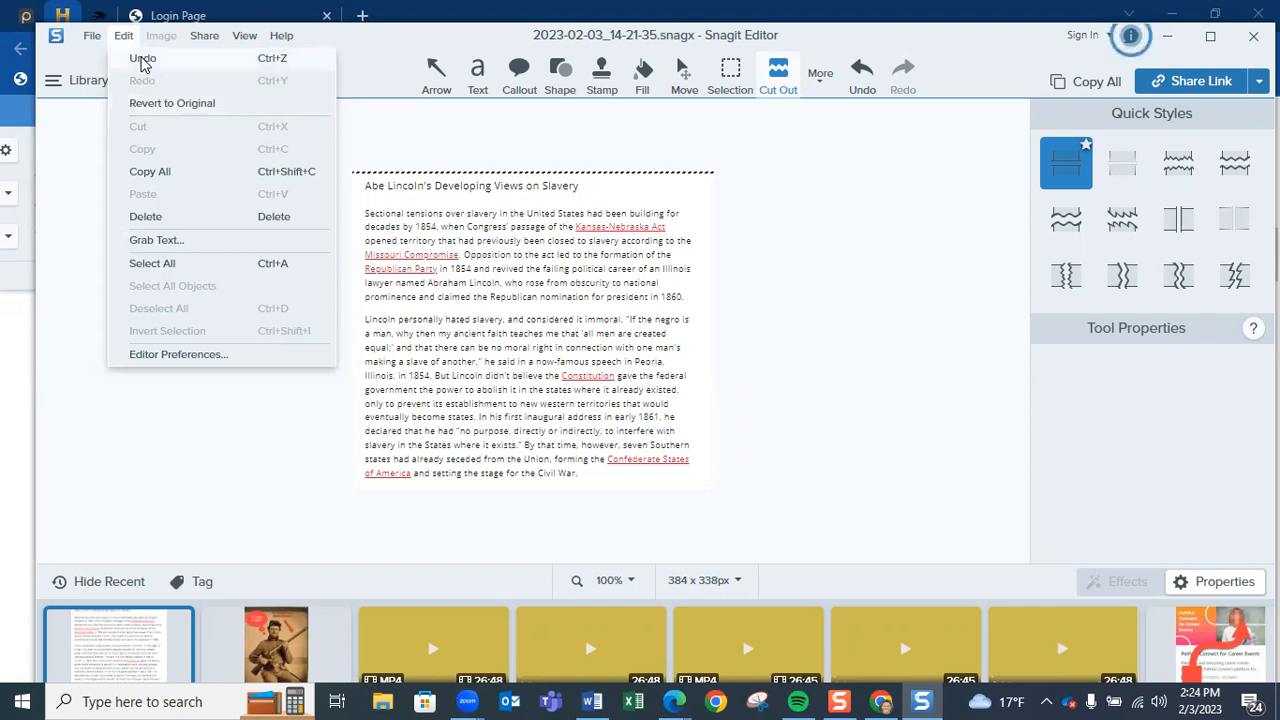
{"action": "left_click", "coordinate": [142, 59]}
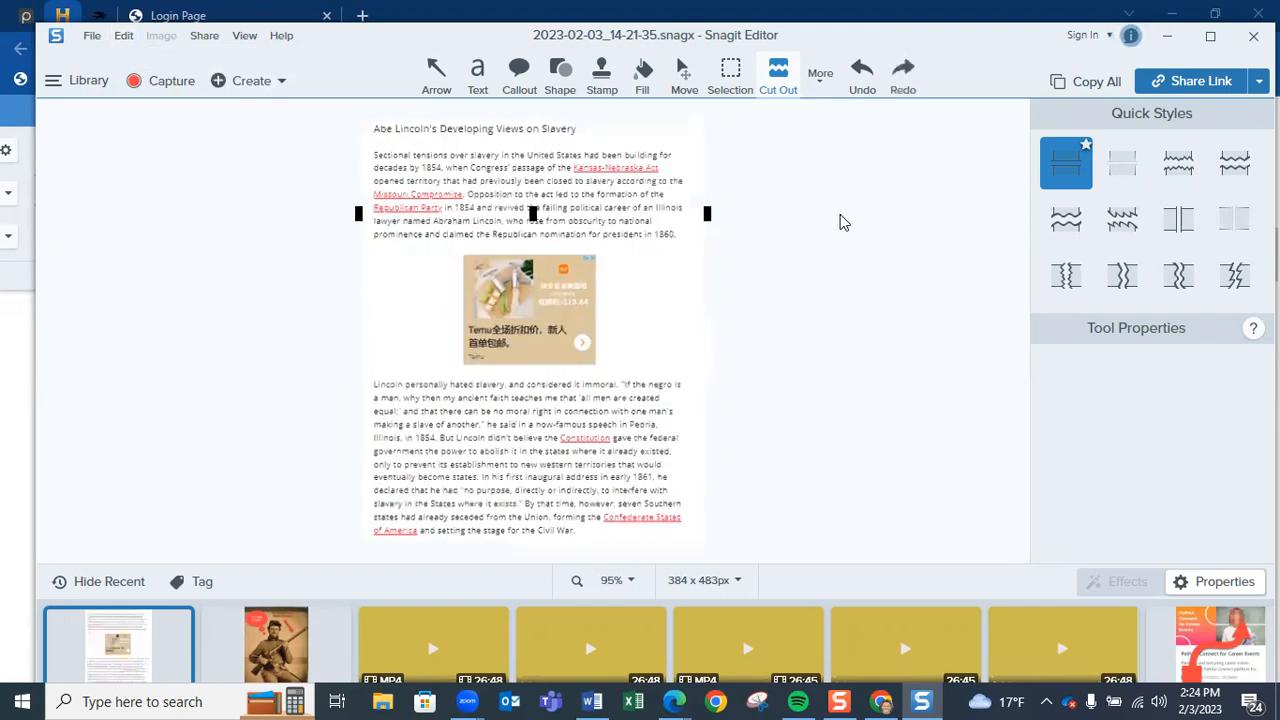
{"action": "left_click", "coordinate": [1180, 174]}
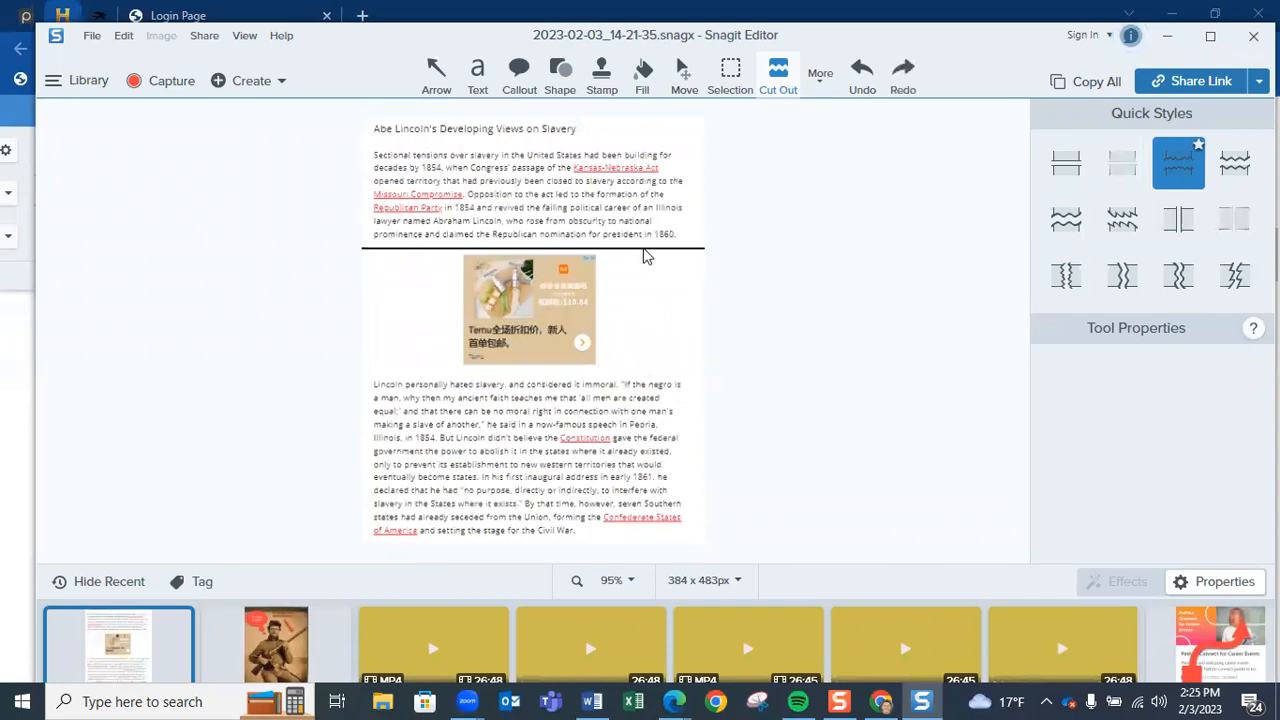
{"action": "left_click_drag", "start_coordinate": [645, 246], "coordinate": [640, 385]}
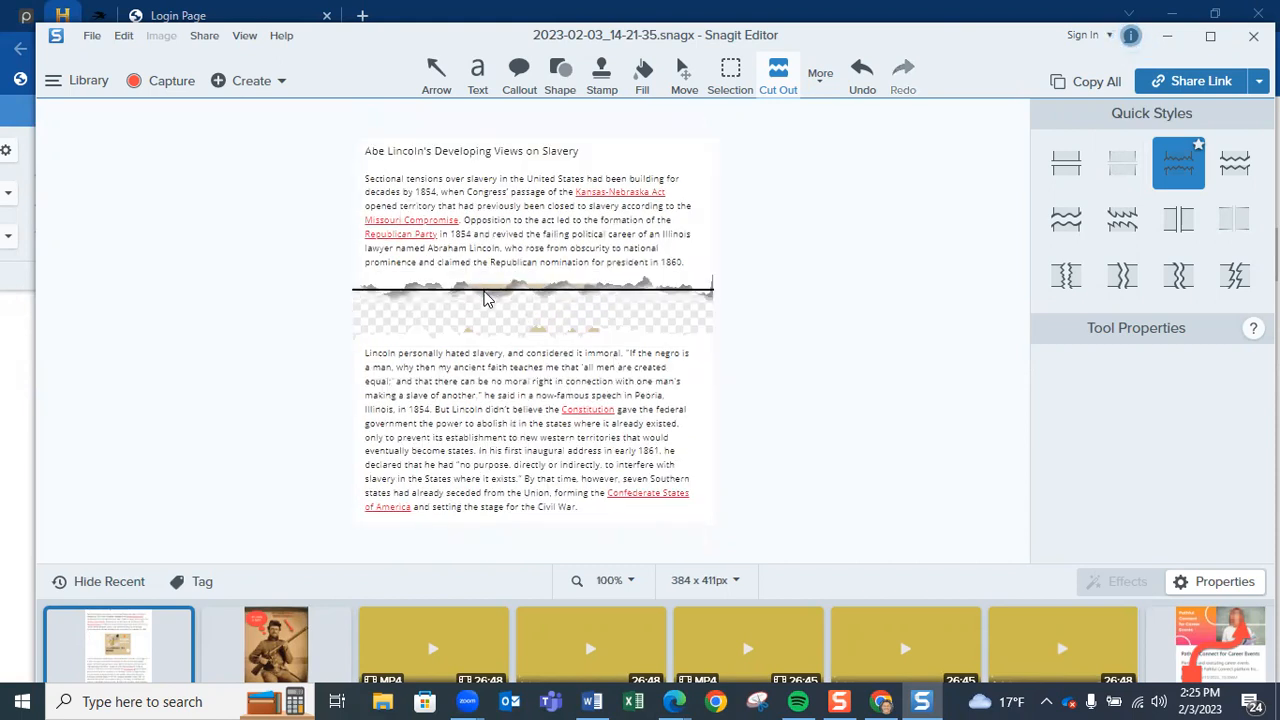
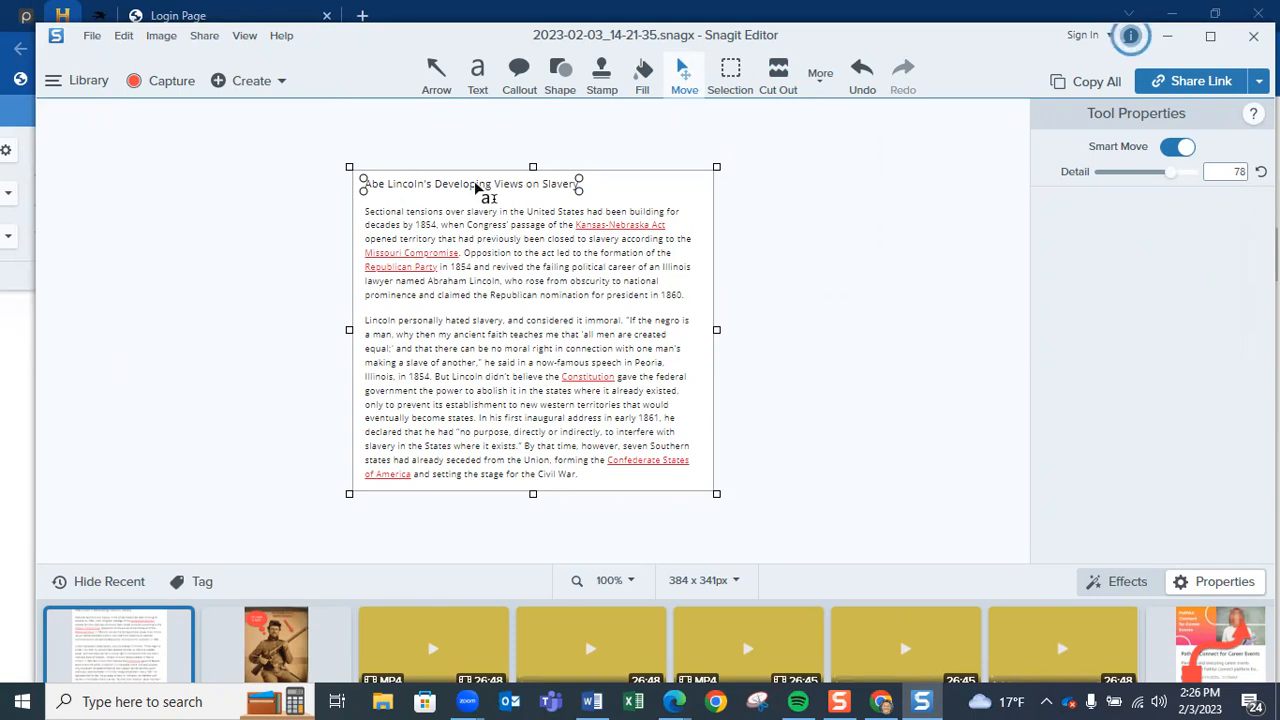
Move the heading "Abe Lincoln's Developing Views on Slavery" to the horizontal centre above the text with Smart Move, and deselect it.
{"action": "left_click_drag", "start_coordinate": [477, 187], "coordinate": [500, 185]}
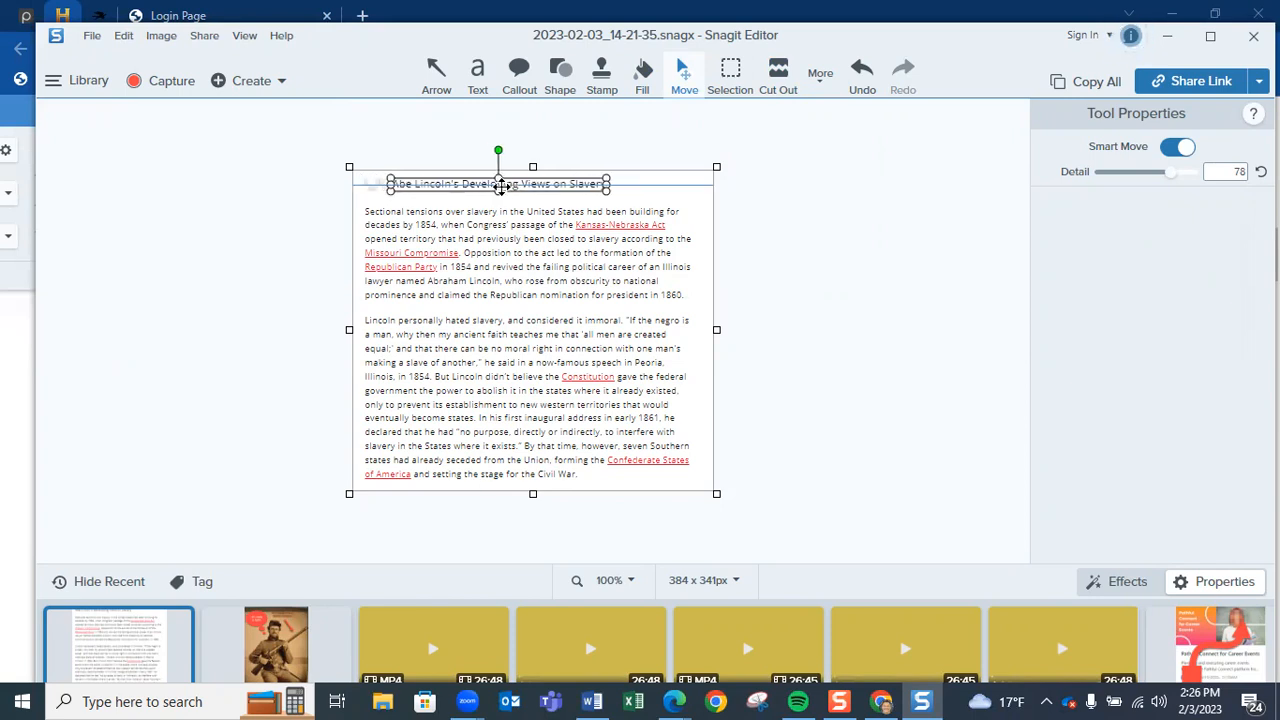
{"action": "left_click_drag", "start_coordinate": [500, 185], "coordinate": [533, 185]}
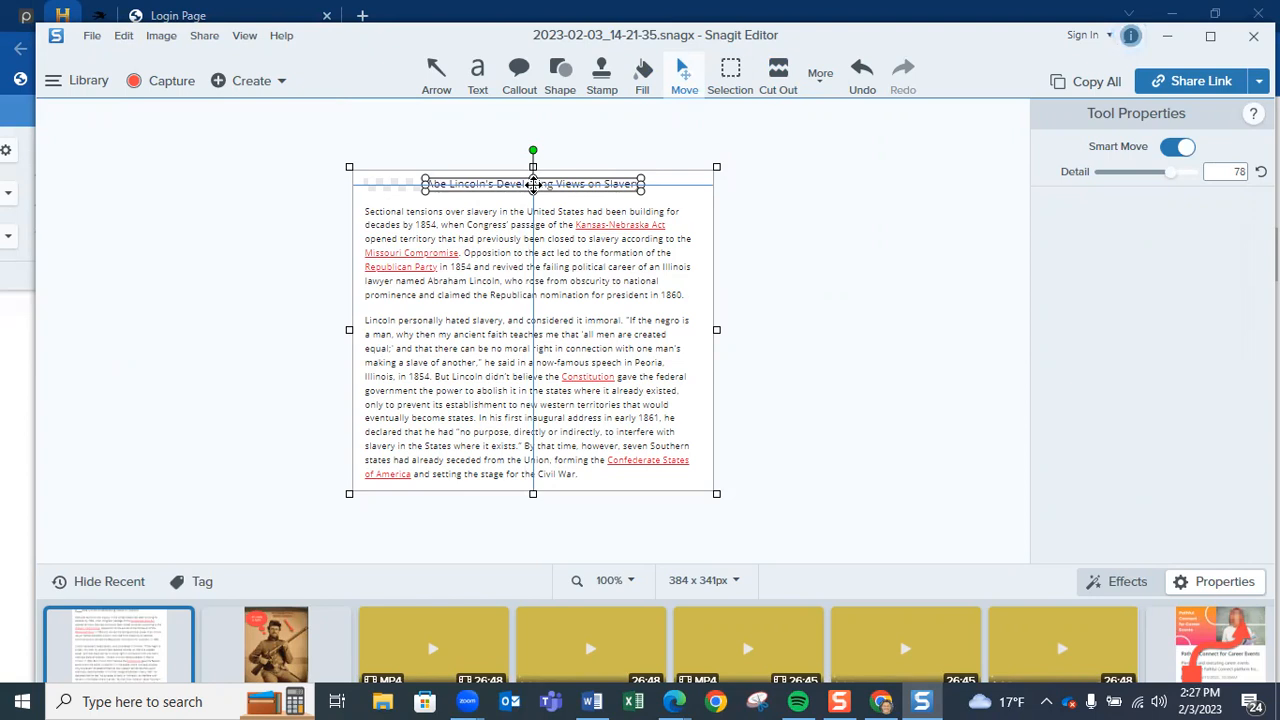
{"action": "left_click_drag", "start_coordinate": [533, 185], "coordinate": [533, 185]}
{"action": "left_click_drag", "start_coordinate": [533, 185], "coordinate": [533, 185]}
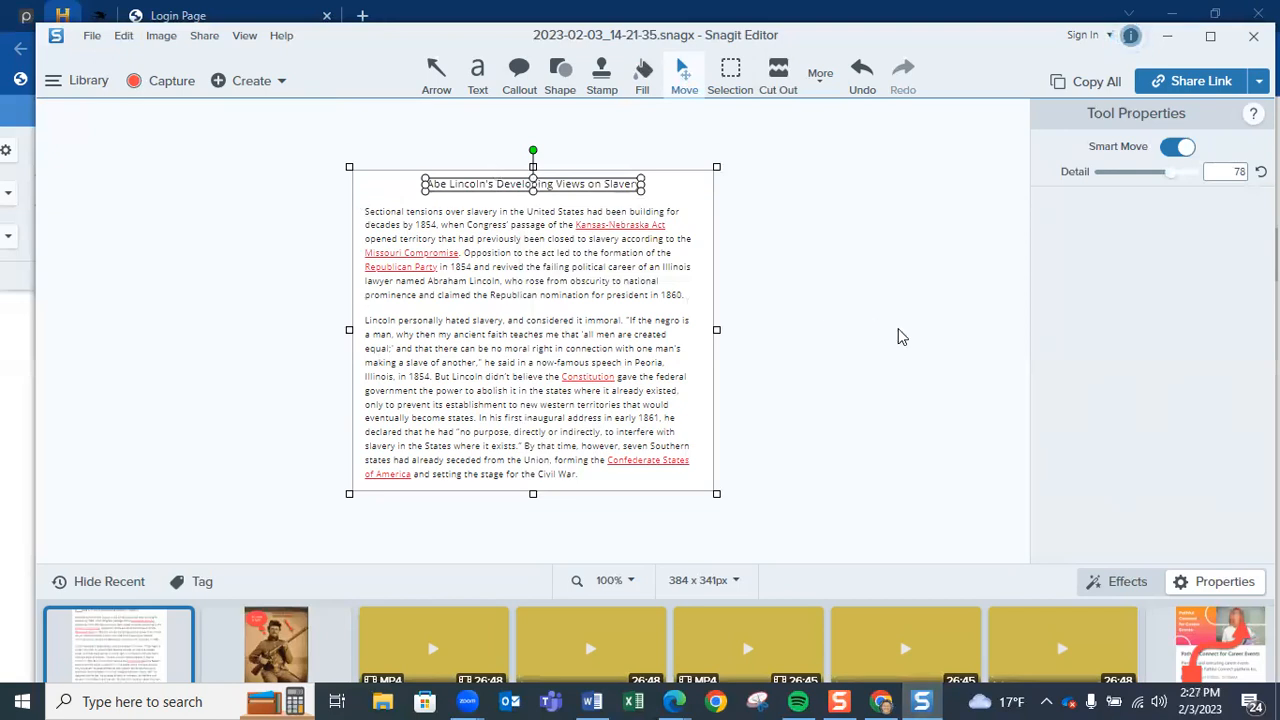
{"action": "left_click", "coordinate": [896, 285]}
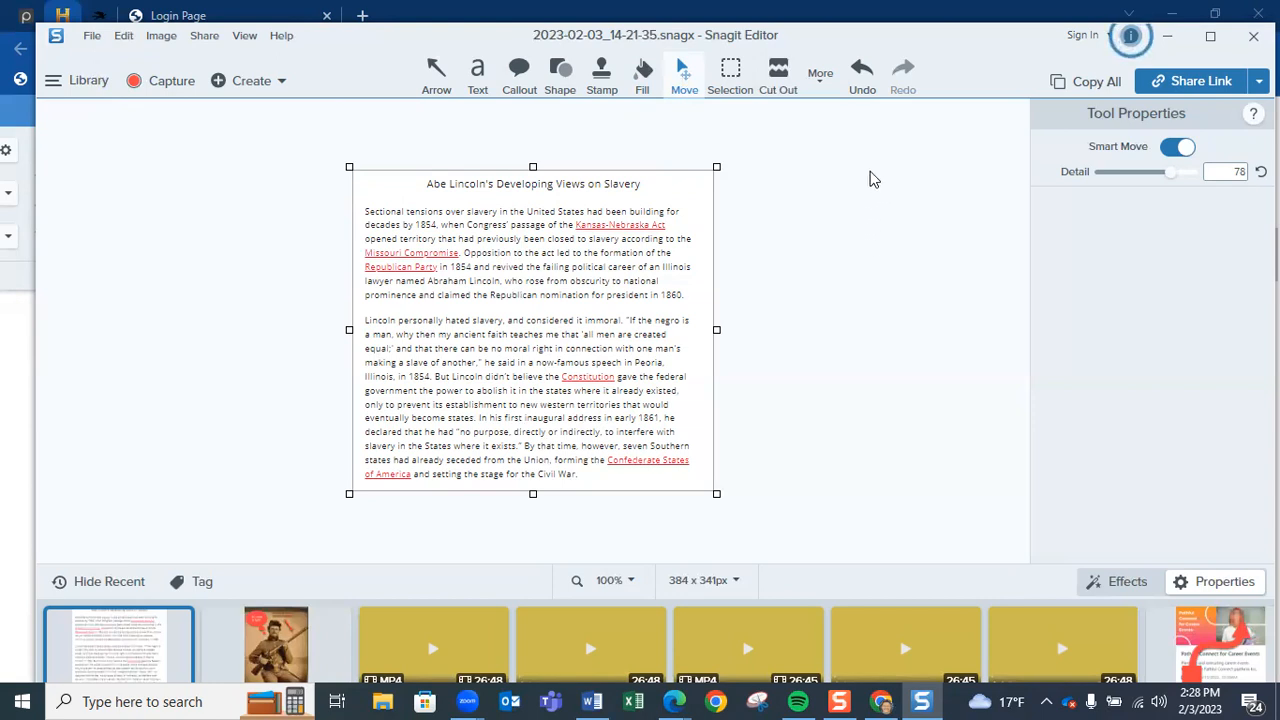
Blur the "Kansas-Nebraska Act" link in the first paragraph with the pixelated style at intensity 25.
{"action": "left_click", "coordinate": [822, 76]}
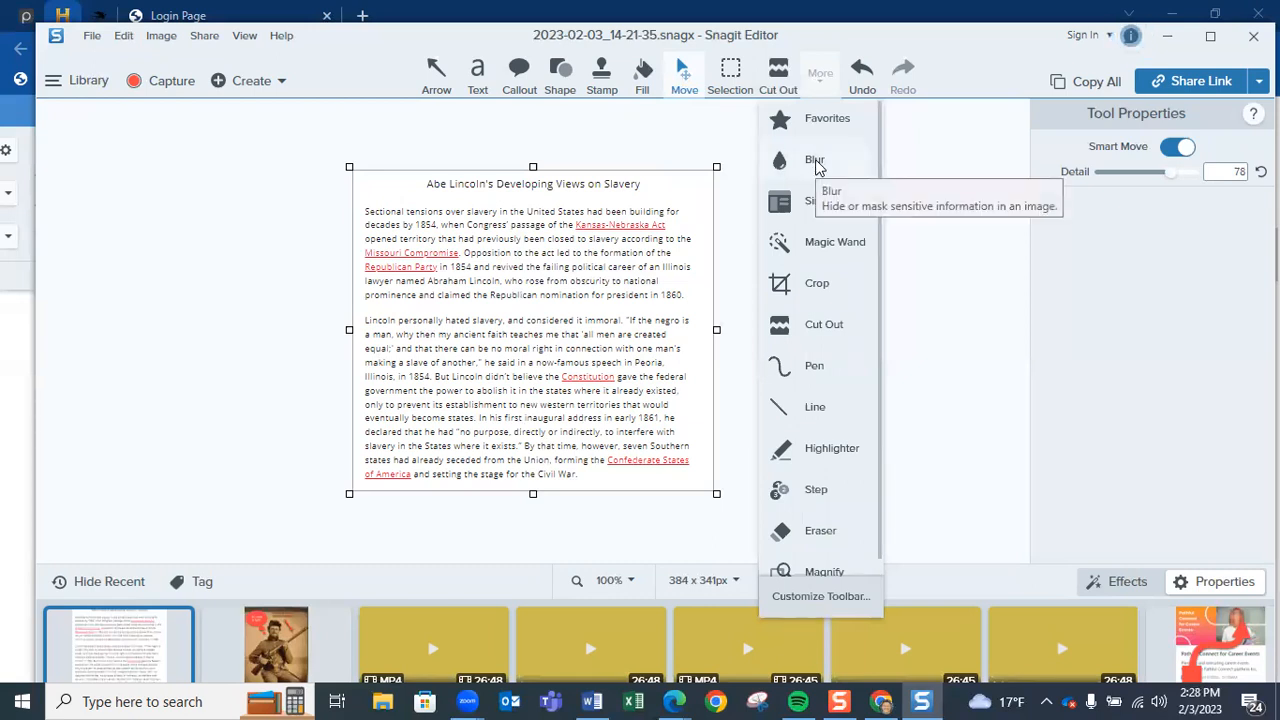
{"action": "left_click", "coordinate": [815, 163]}
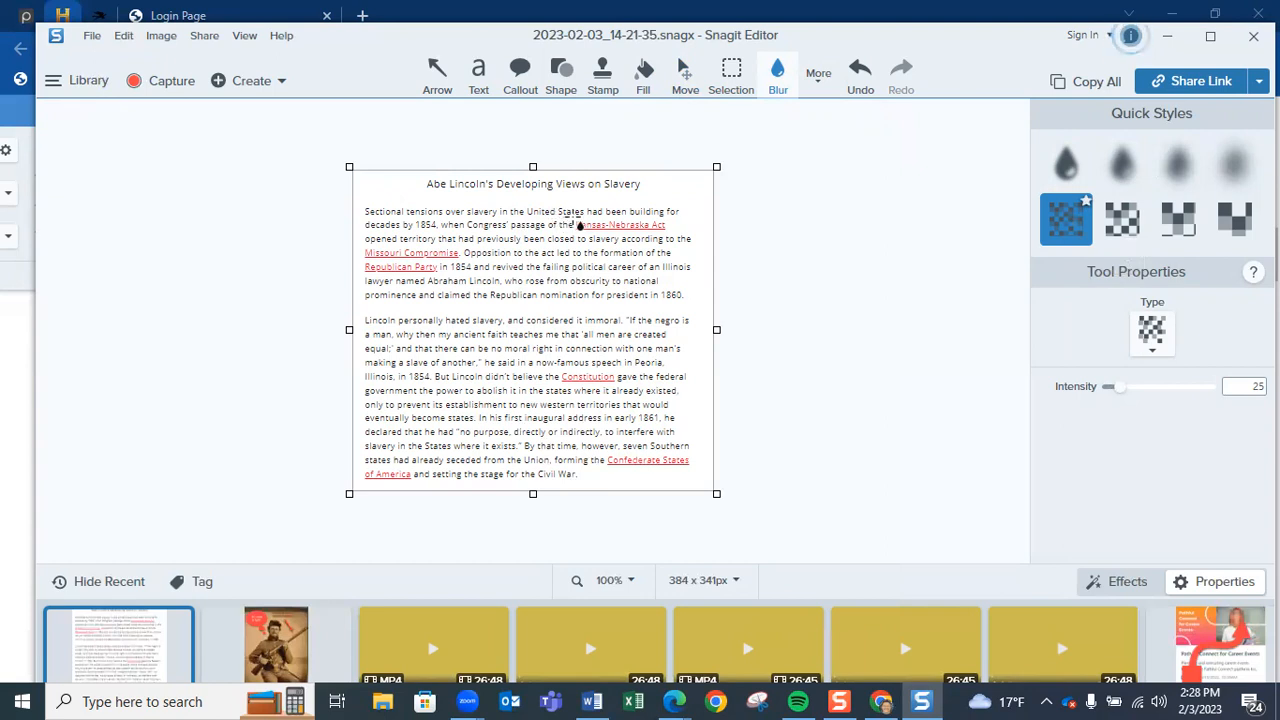
{"action": "left_click_drag", "start_coordinate": [577, 220], "coordinate": [674, 234]}
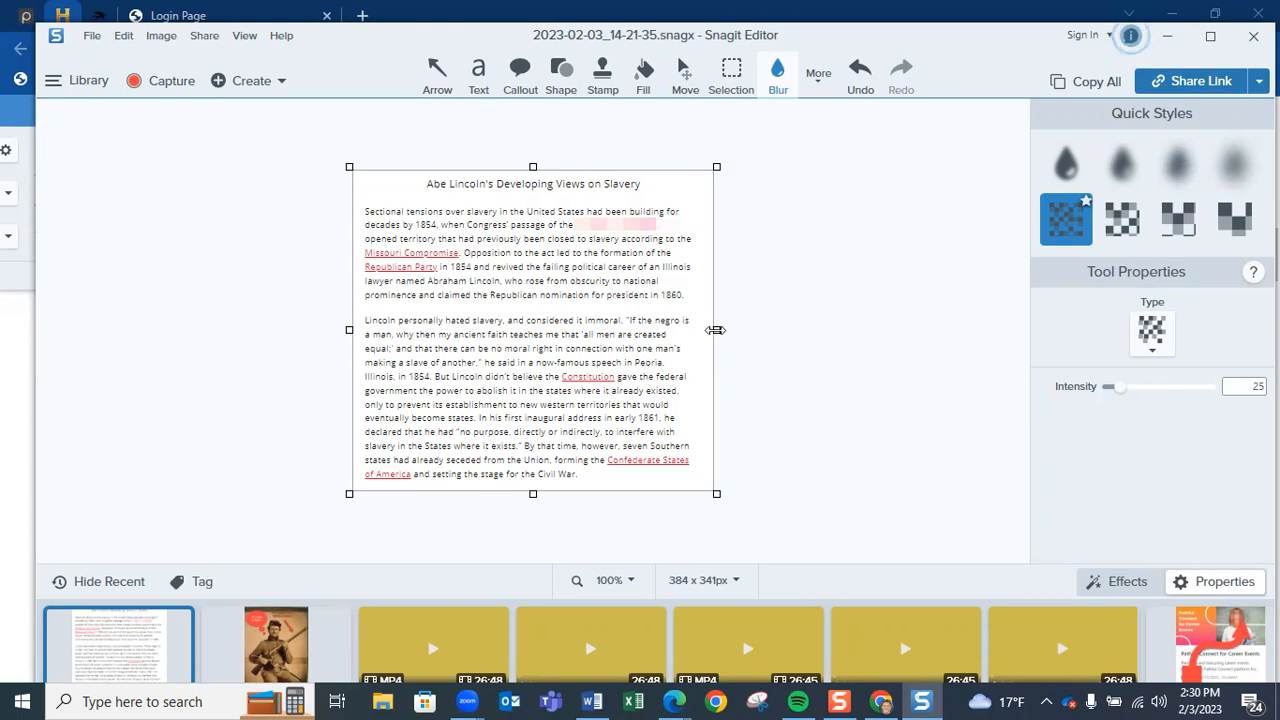
Extend the canvas's right edge to about 469 px wide and fill the new transparent strip with white.
{"action": "left_click_drag", "start_coordinate": [716, 330], "coordinate": [797, 330]}
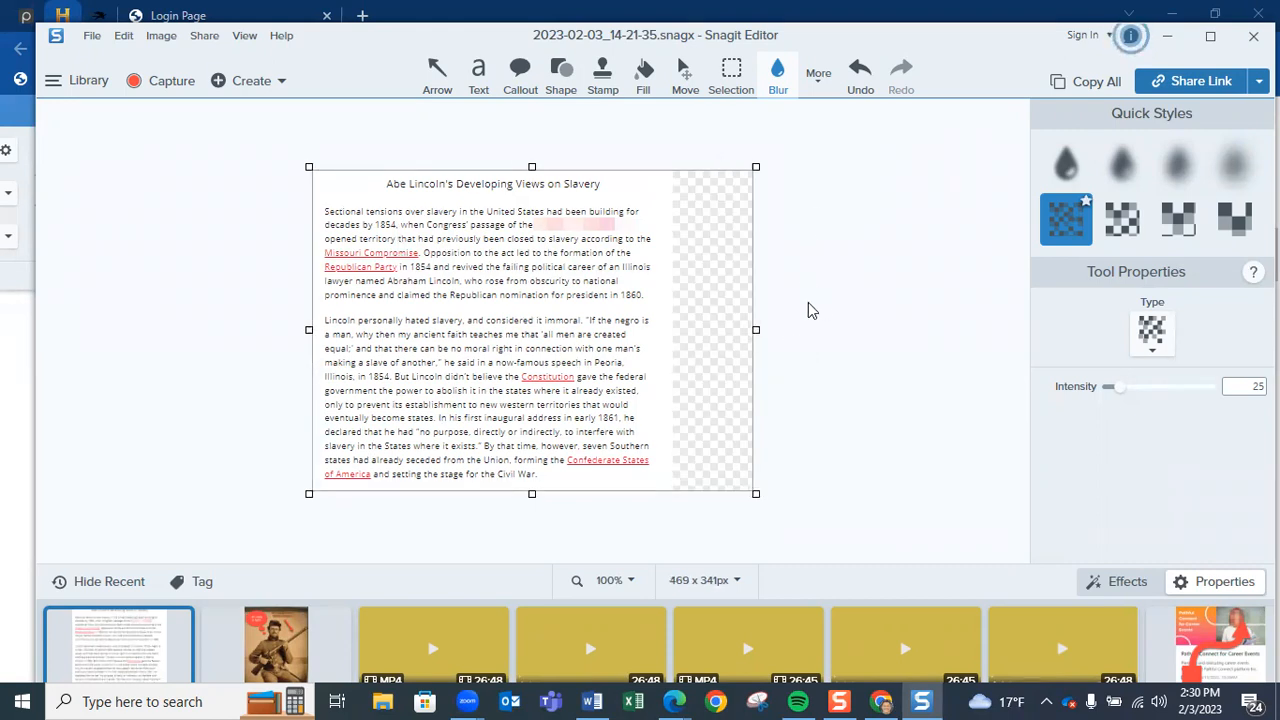
{"action": "left_click", "coordinate": [645, 78]}
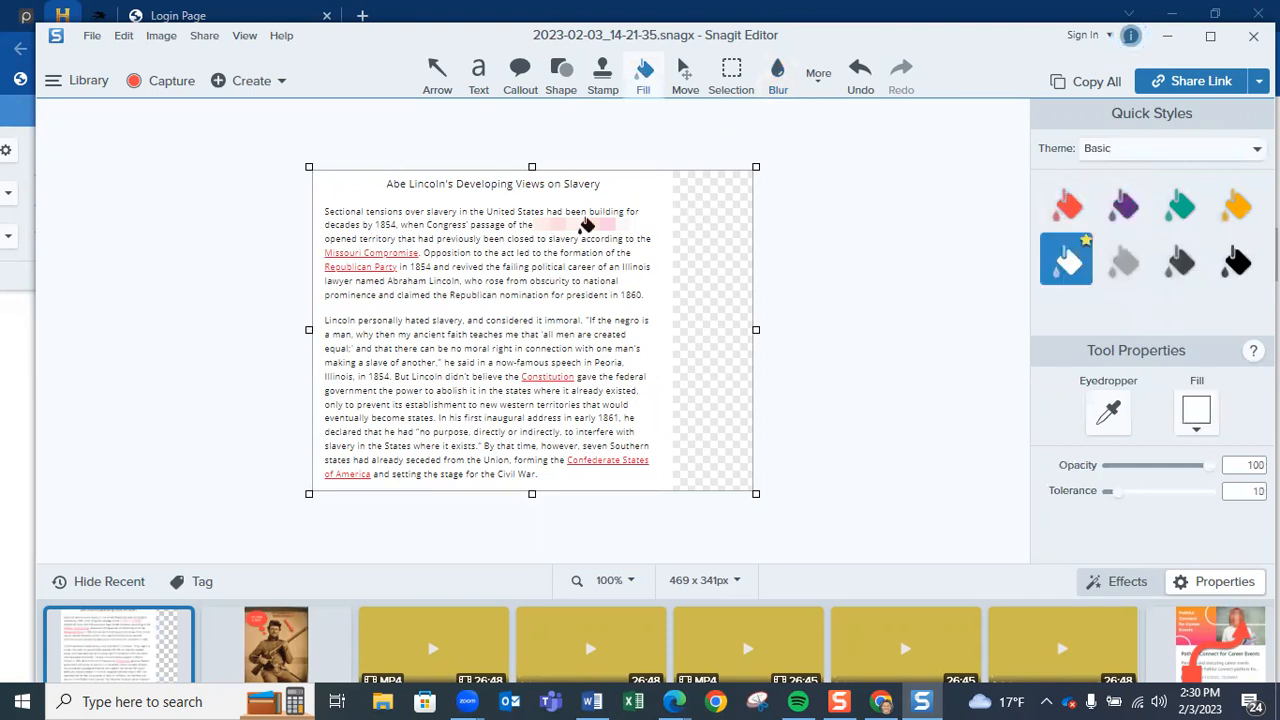
{"action": "left_click", "coordinate": [724, 246]}
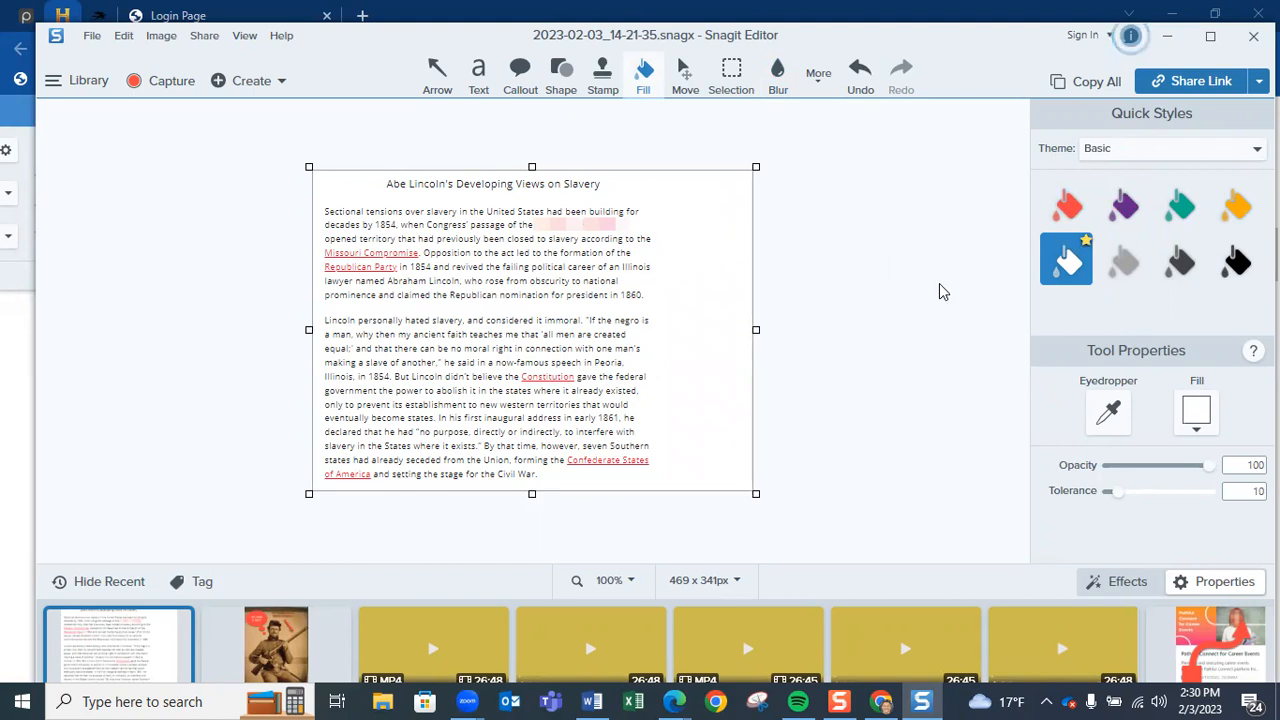
Place a blue question-mark stamp from the Symbols category in the white margin beside the blurred link.
{"action": "left_click", "coordinate": [603, 76]}
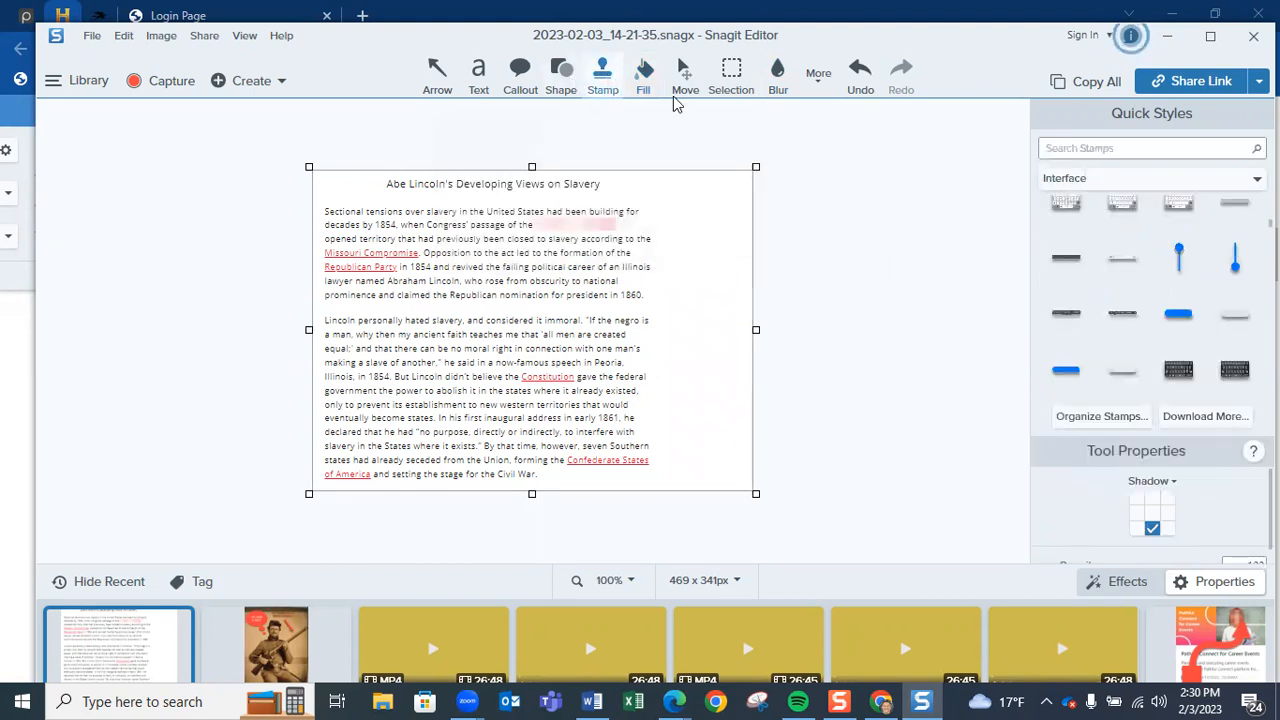
{"action": "left_click", "coordinate": [1147, 178]}
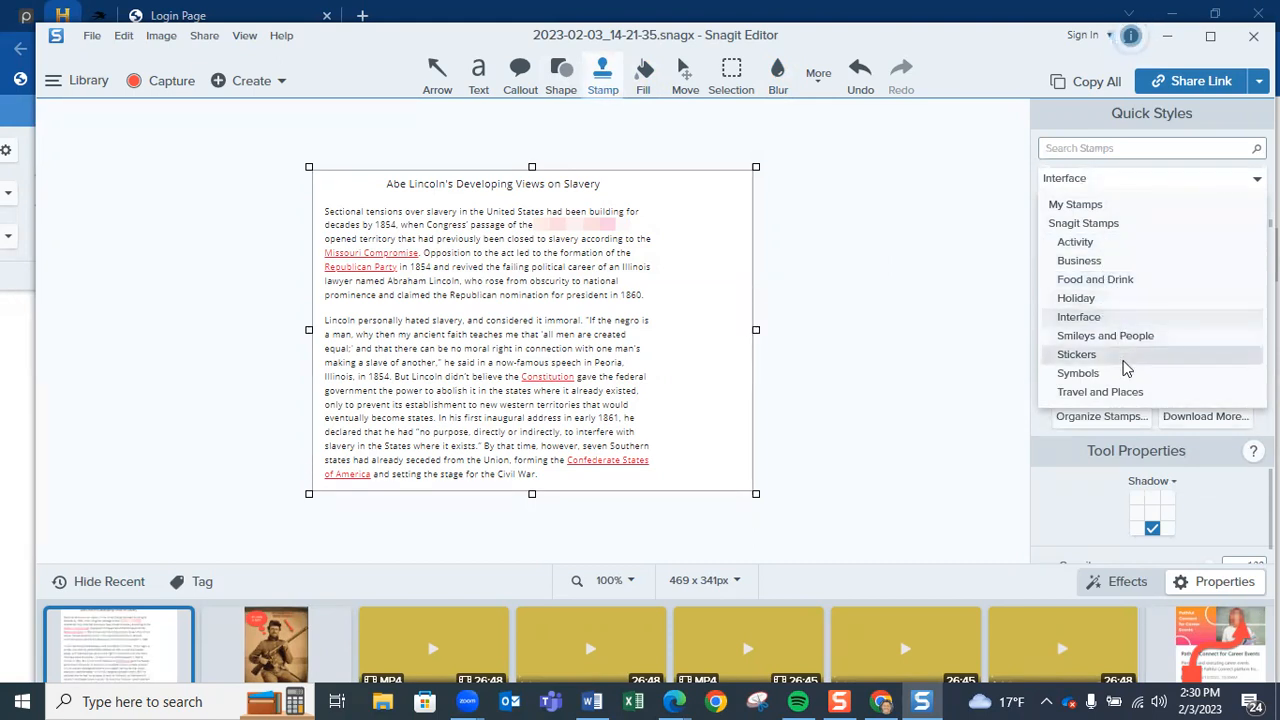
{"action": "left_click", "coordinate": [1078, 373]}
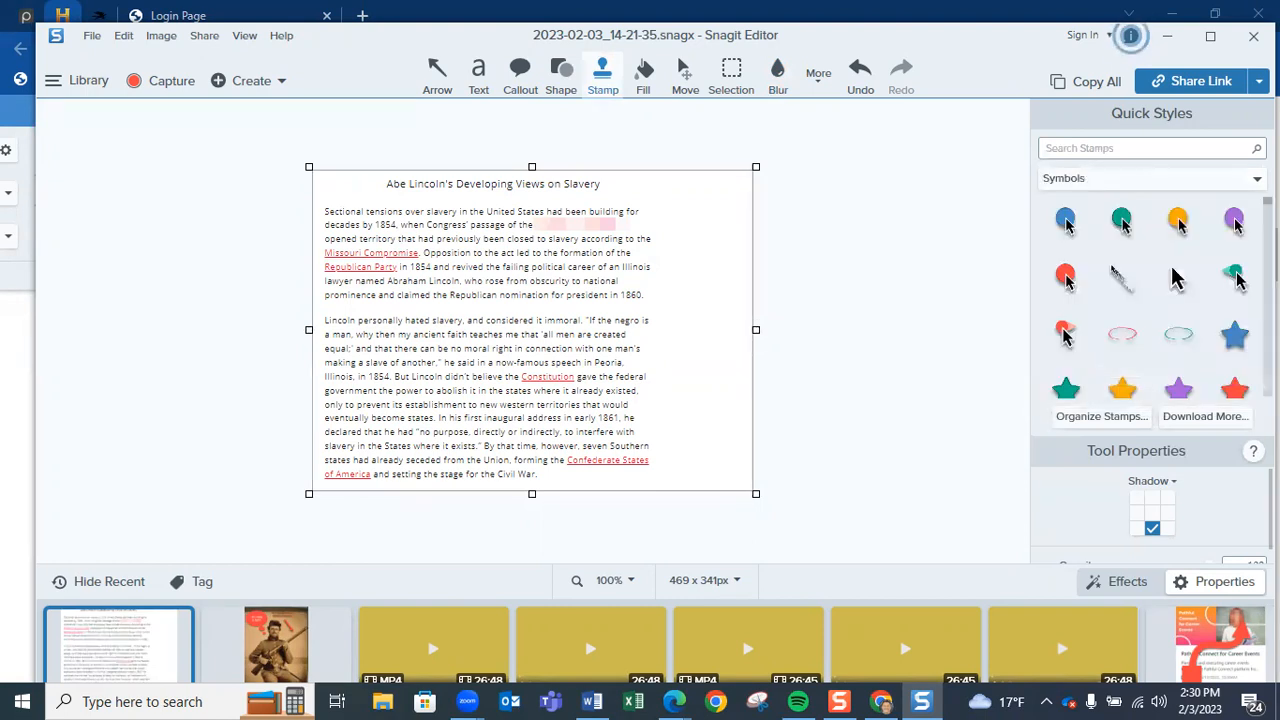
{"action": "scroll", "coordinate": [1150, 300], "scroll_direction": "down", "scroll_amount": 6}
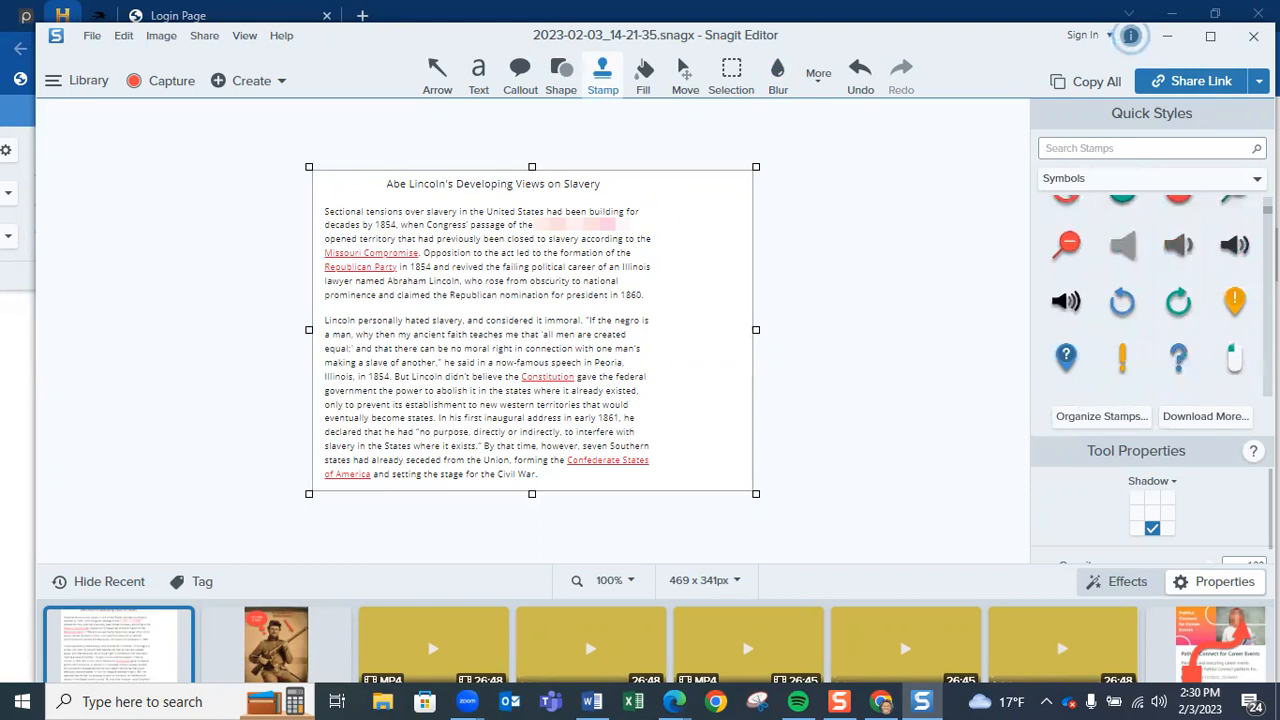
{"action": "scroll", "coordinate": [1195, 387], "scroll_direction": "up", "scroll_amount": 2}
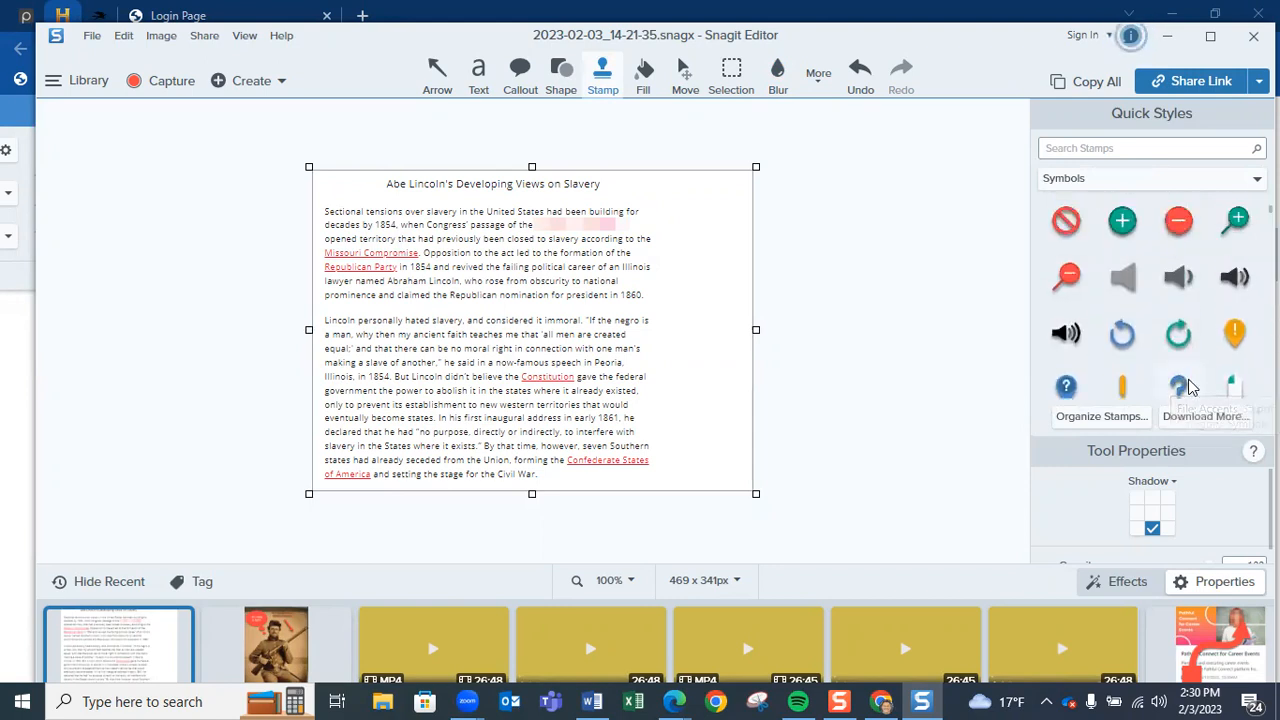
{"action": "left_click", "coordinate": [1190, 387]}
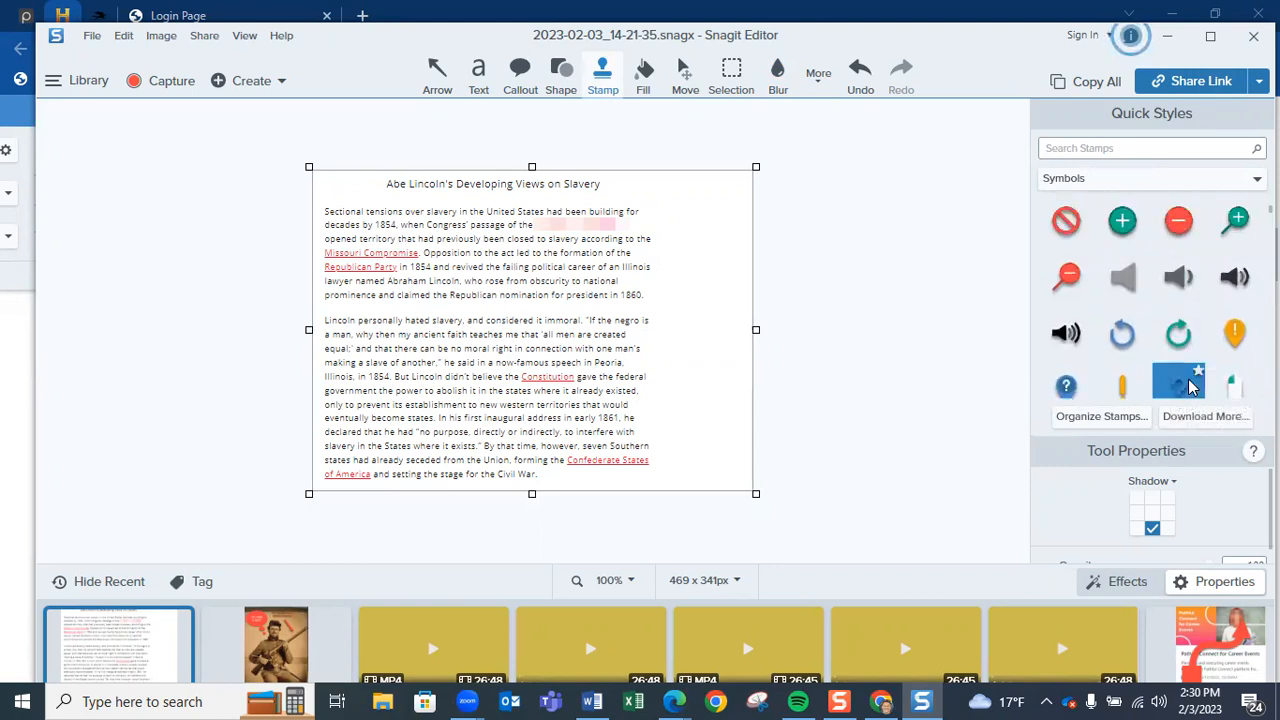
{"action": "left_click", "coordinate": [679, 222]}
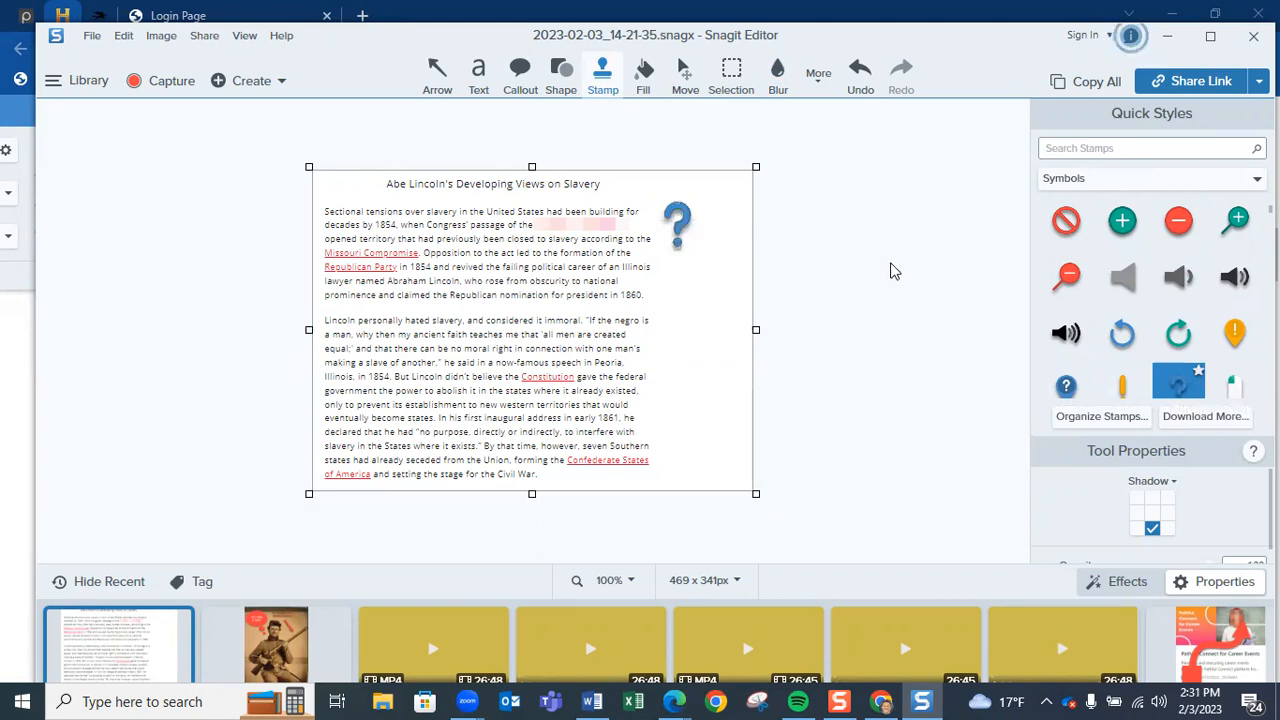
Select the question-mark stamp and enlarge it slightly from its upper-right corner.
{"action": "left_click", "coordinate": [685, 222]}
{"action": "left_click", "coordinate": [682, 219]}
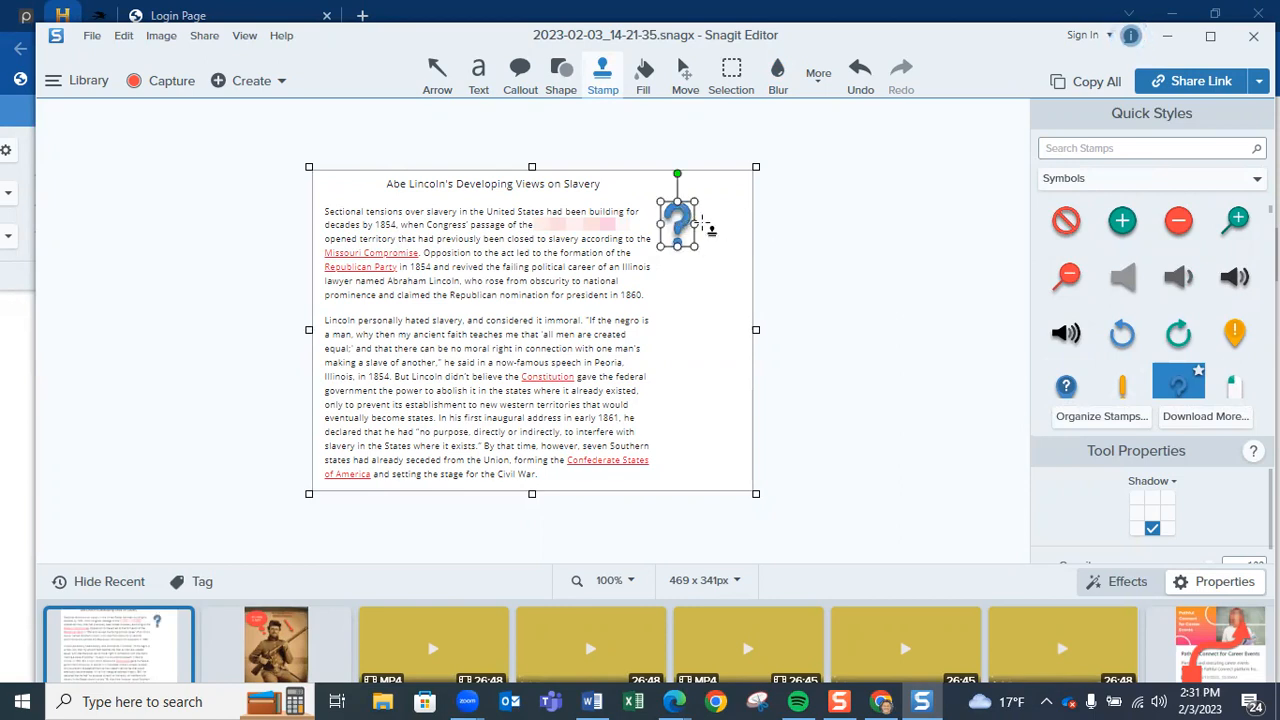
{"action": "mouse_move", "coordinate": [696, 204]}
{"action": "left_mouse_down"}
{"action": "mouse_move", "coordinate": [683, 222]}
{"action": "mouse_move", "coordinate": [698, 202]}
{"action": "left_mouse_up"}
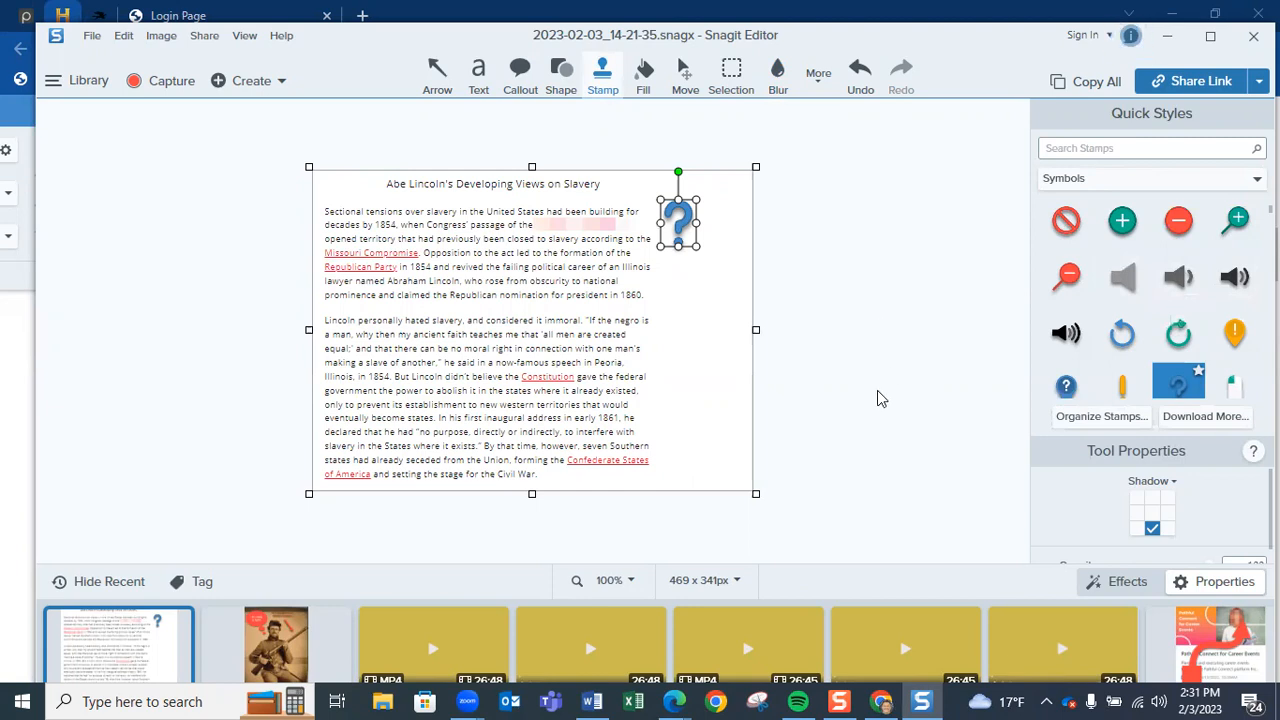
Trim the canvas's right edge to 429 px wide, extend its left edge to about 528 px, and fill the transparent strip with white.
{"action": "left_click_drag", "start_coordinate": [754, 331], "coordinate": [714, 331]}
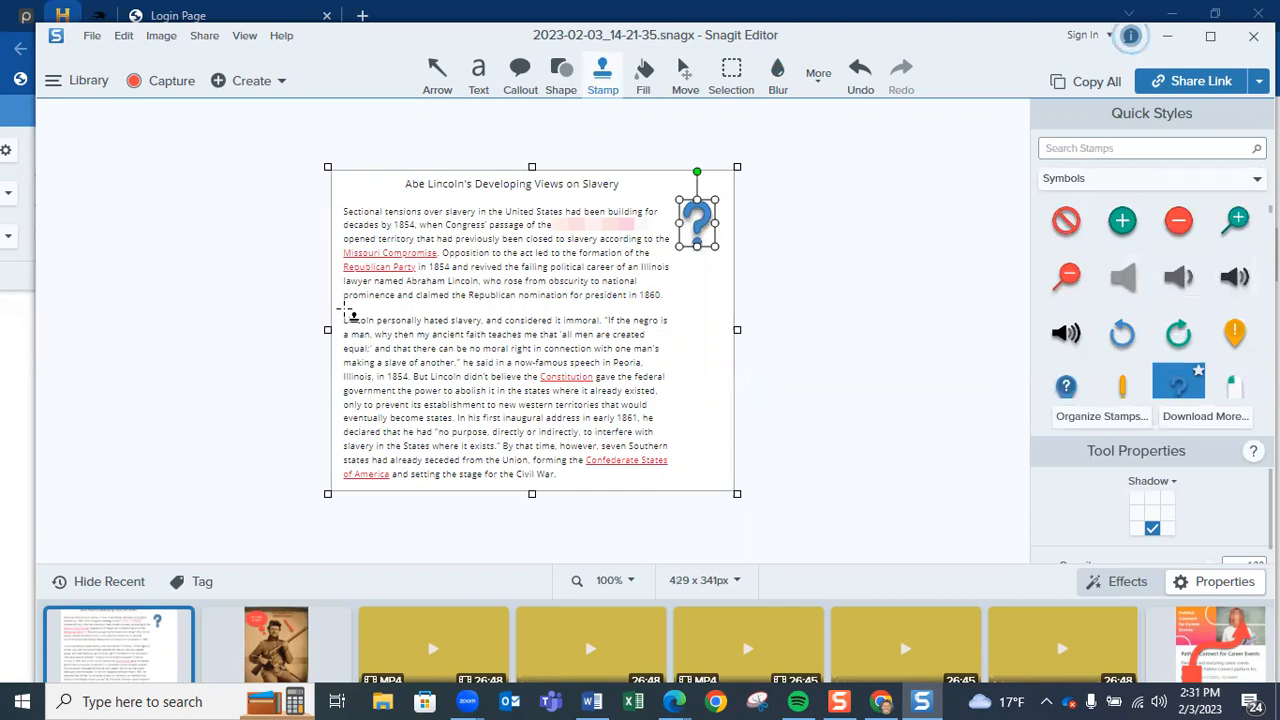
{"action": "left_click_drag", "start_coordinate": [328, 330], "coordinate": [234, 330]}
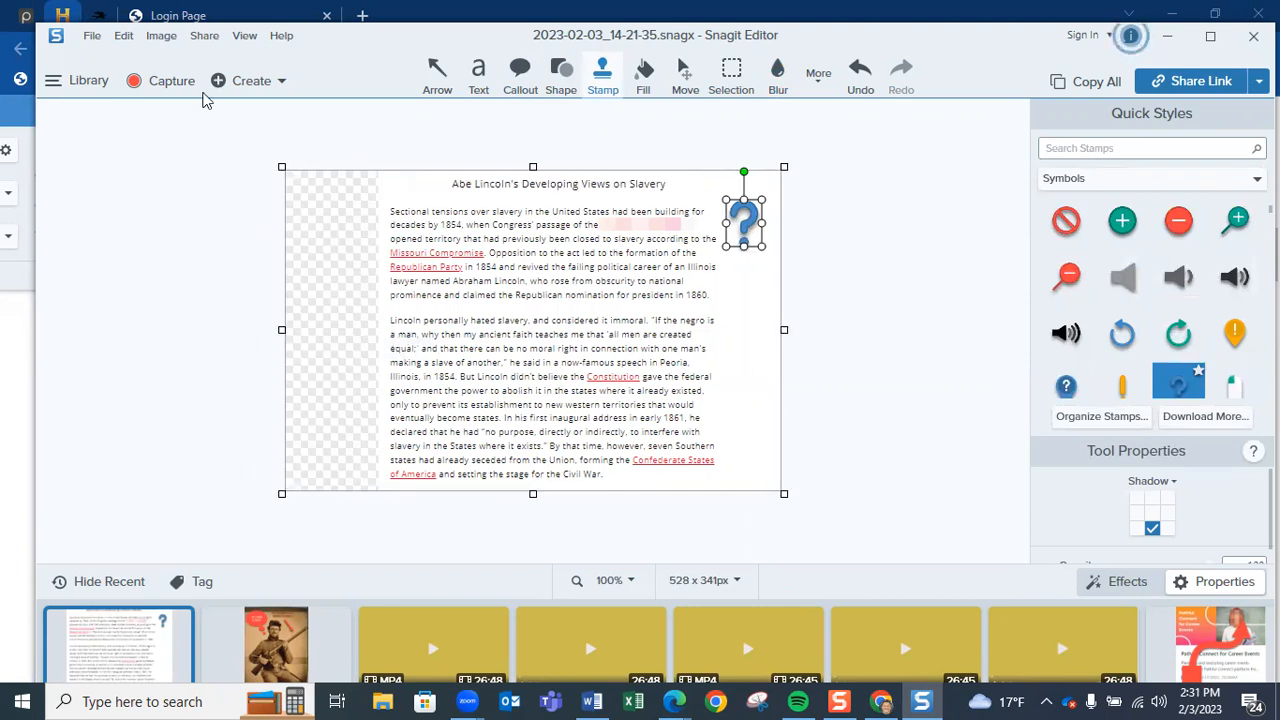
{"action": "left_click", "coordinate": [644, 72]}
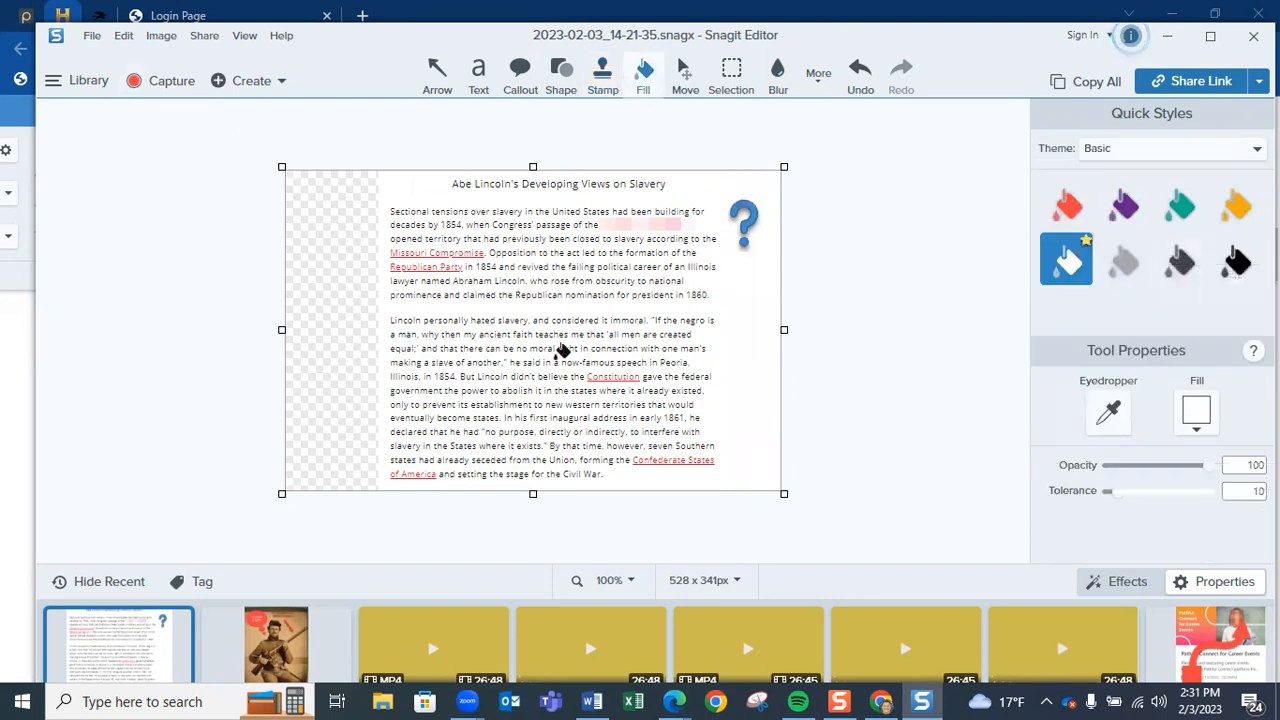
{"action": "left_click", "coordinate": [350, 298]}
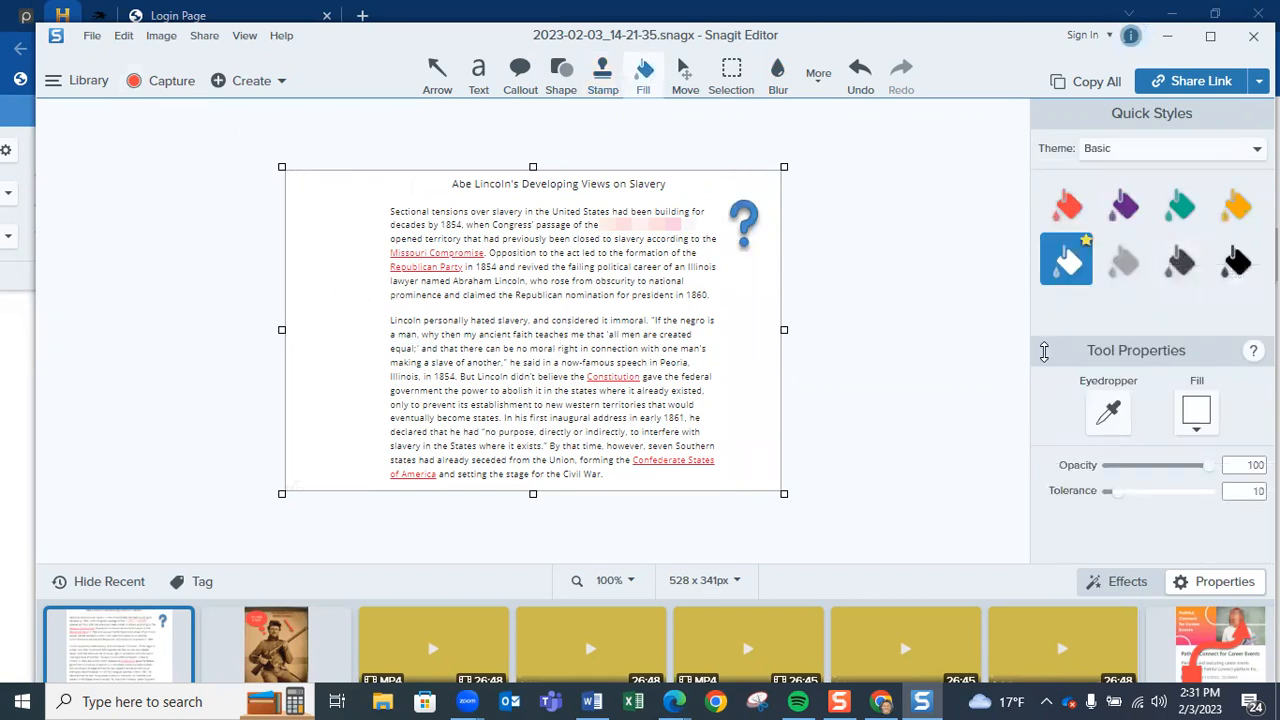
Place a green check mark stamp from the Symbols category in the white margin beside the second paragraph and enlarge it.
{"action": "left_click", "coordinate": [599, 80]}
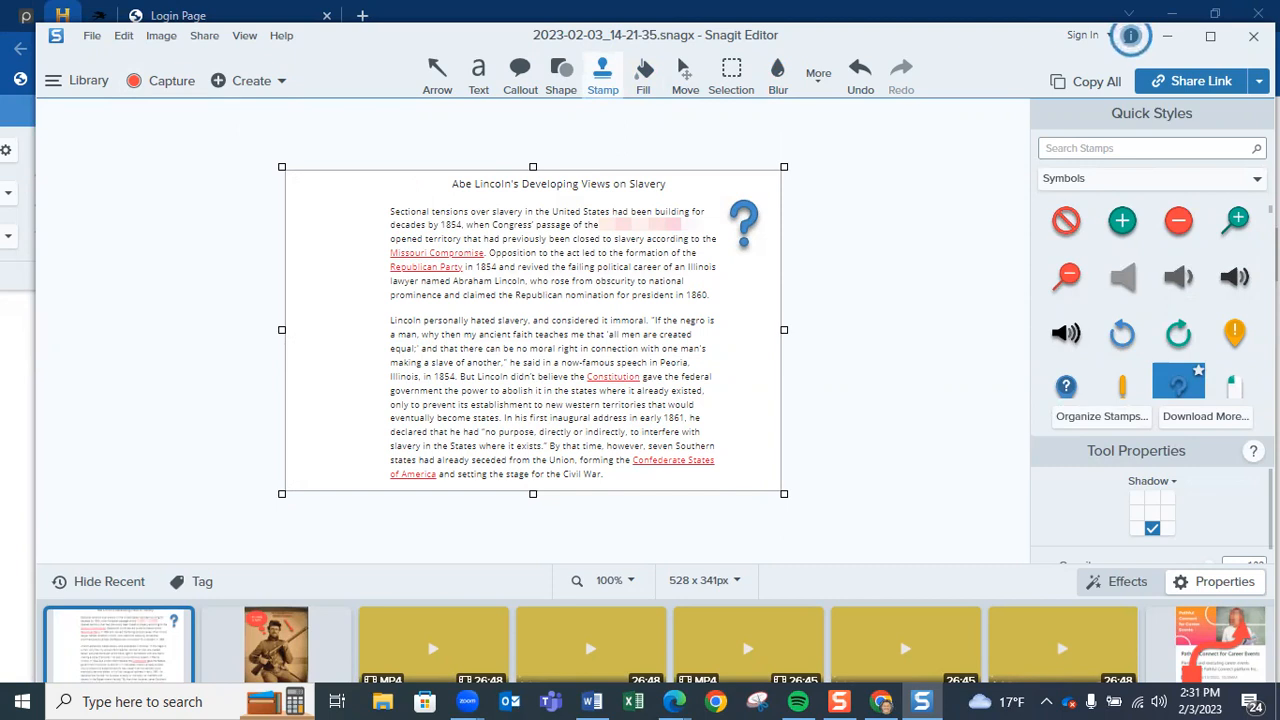
{"action": "scroll", "coordinate": [1187, 220], "scroll_direction": "up", "scroll_amount": 3}
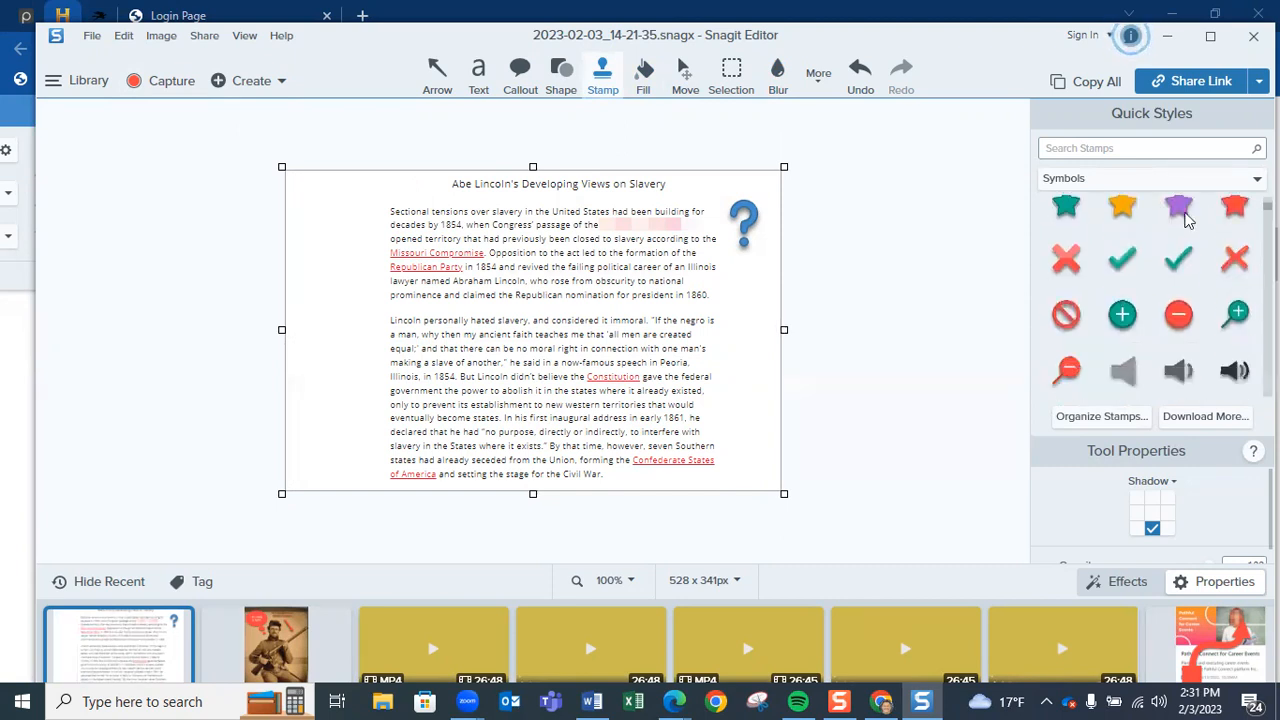
{"action": "left_click", "coordinate": [1122, 262]}
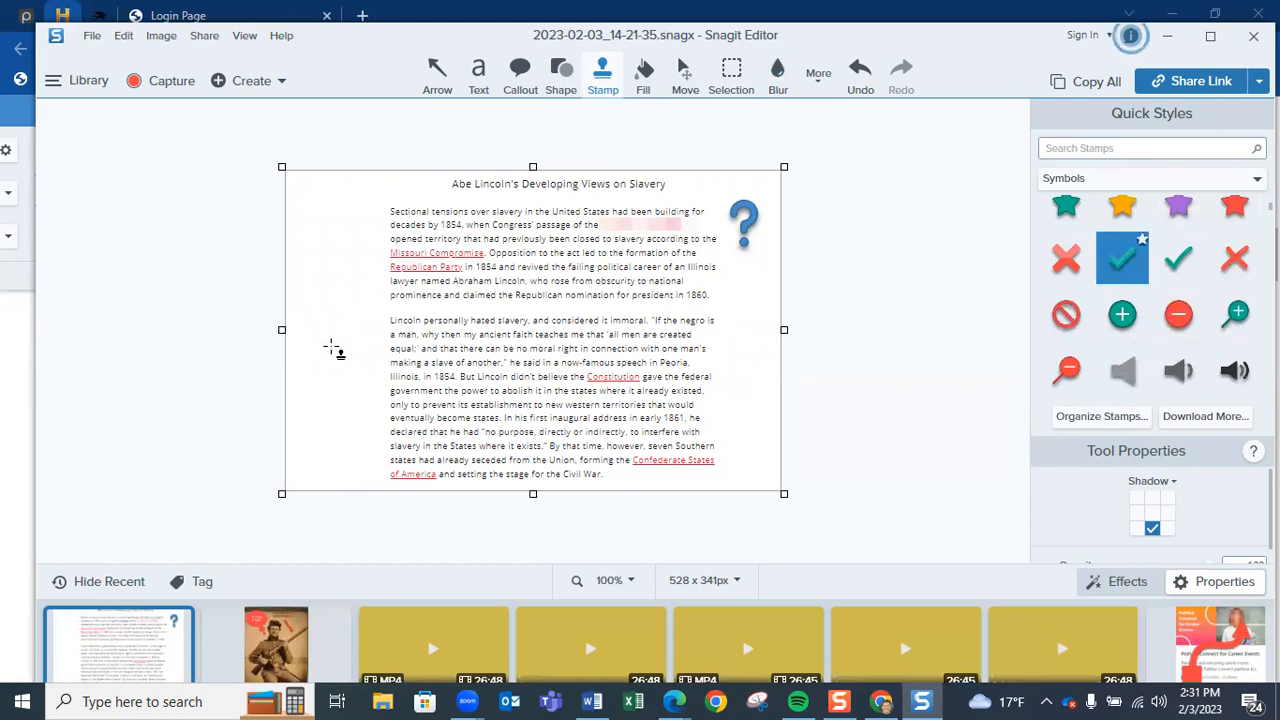
{"action": "left_click", "coordinate": [331, 333]}
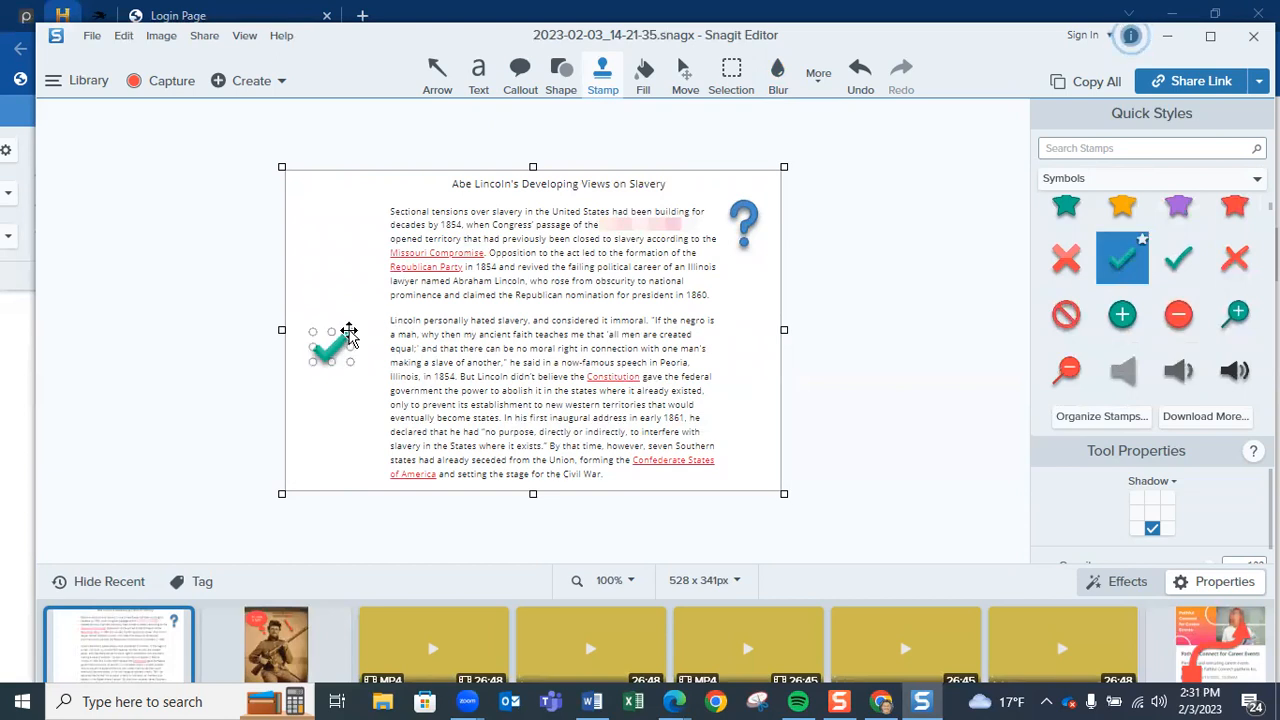
{"action": "left_click", "coordinate": [347, 334]}
{"action": "left_click_drag", "start_coordinate": [349, 330], "coordinate": [373, 313]}
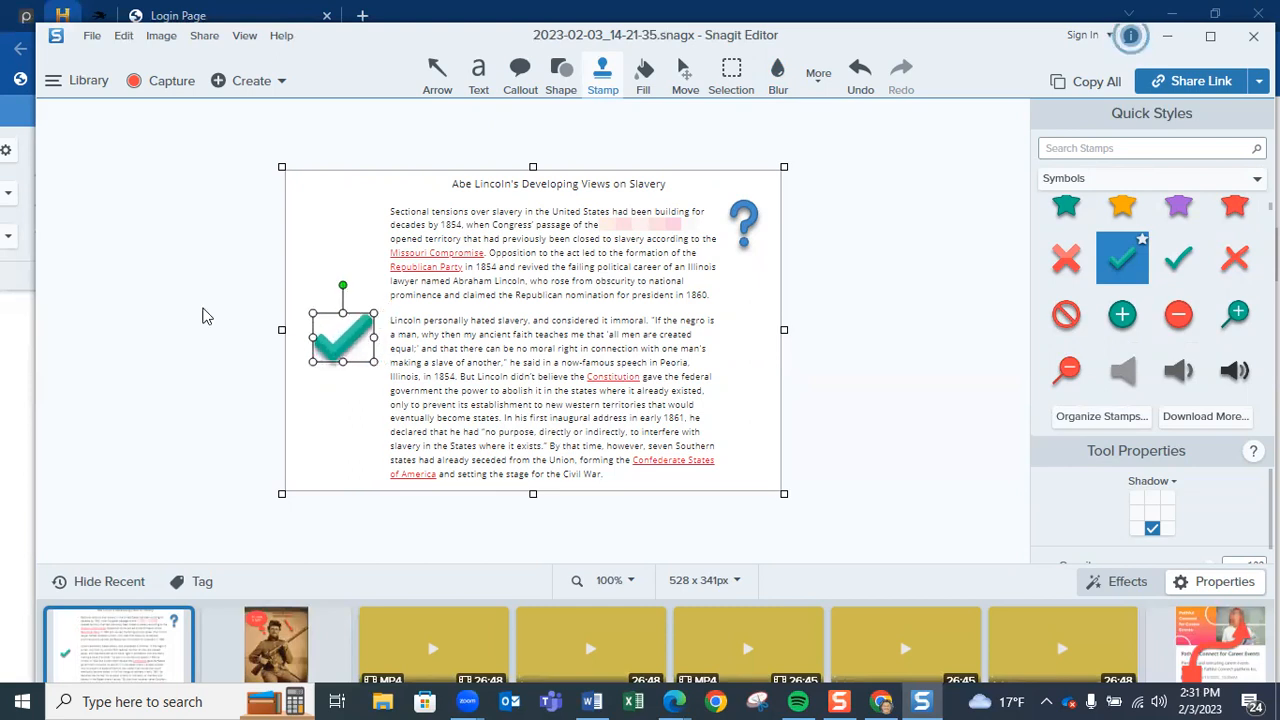
{"action": "left_click", "coordinate": [165, 302]}
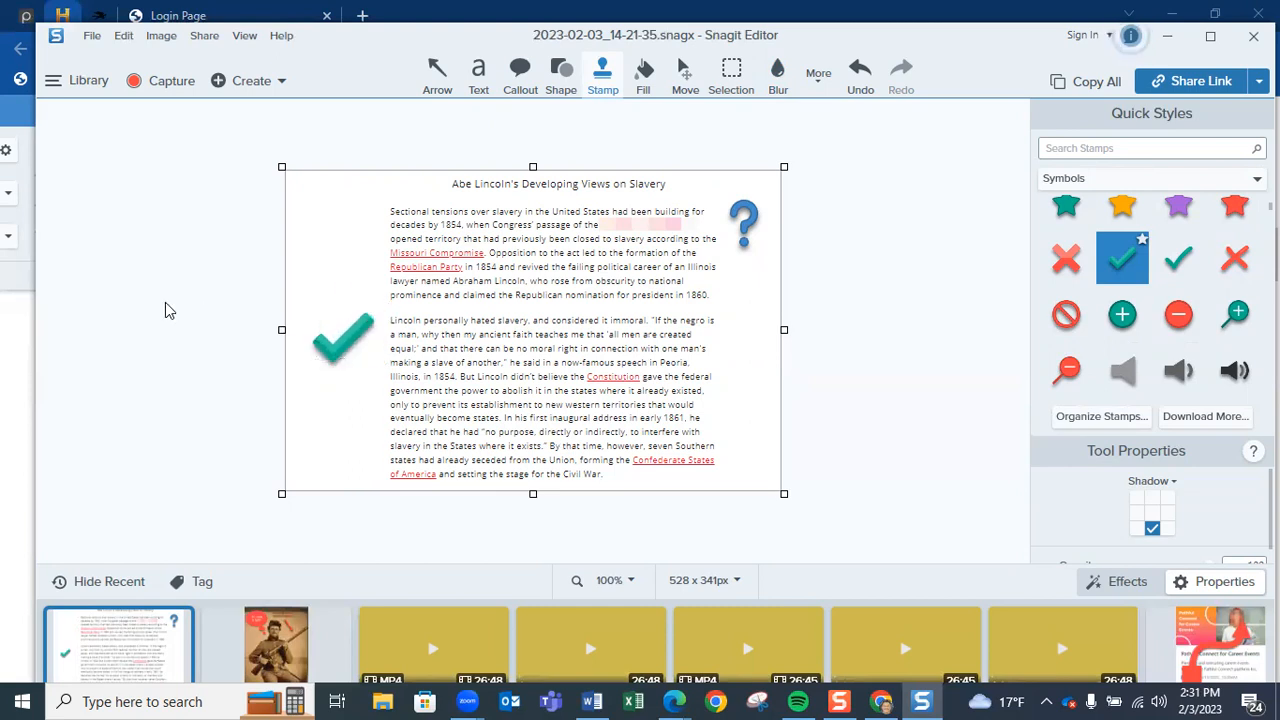
Examine the stamps available in the Interface category.
{"action": "left_click", "coordinate": [1186, 181]}
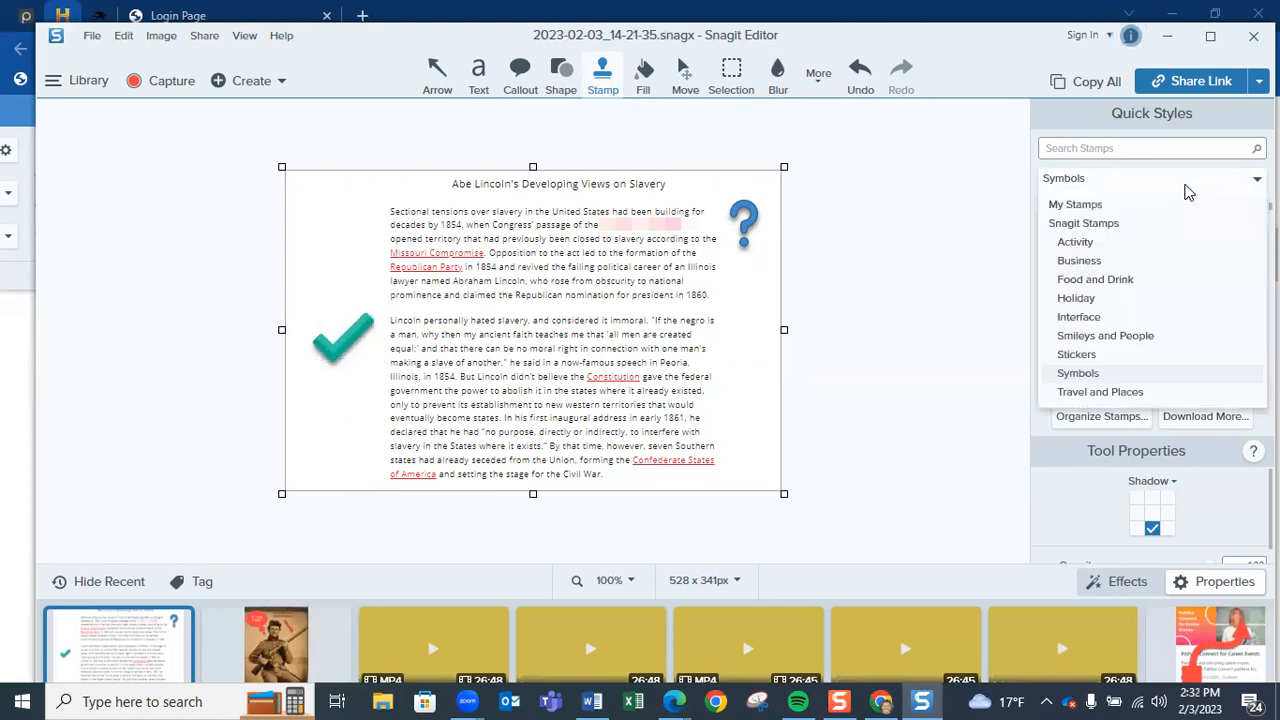
{"action": "left_click", "coordinate": [1082, 317]}
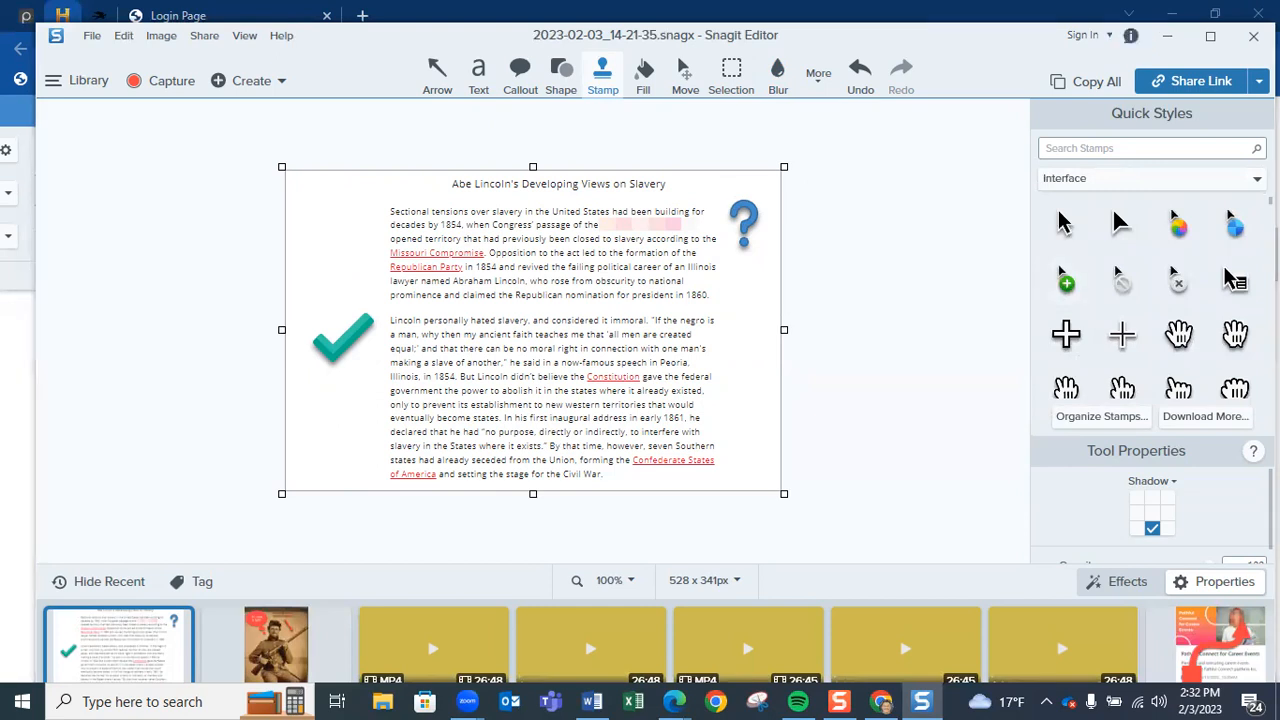
{"action": "scroll", "coordinate": [1151, 297], "scroll_direction": "down", "scroll_amount": 1}
{"action": "scroll", "coordinate": [1151, 297], "scroll_direction": "down", "scroll_amount": 3}
{"action": "scroll", "coordinate": [1151, 297], "scroll_direction": "up", "scroll_amount": 3}
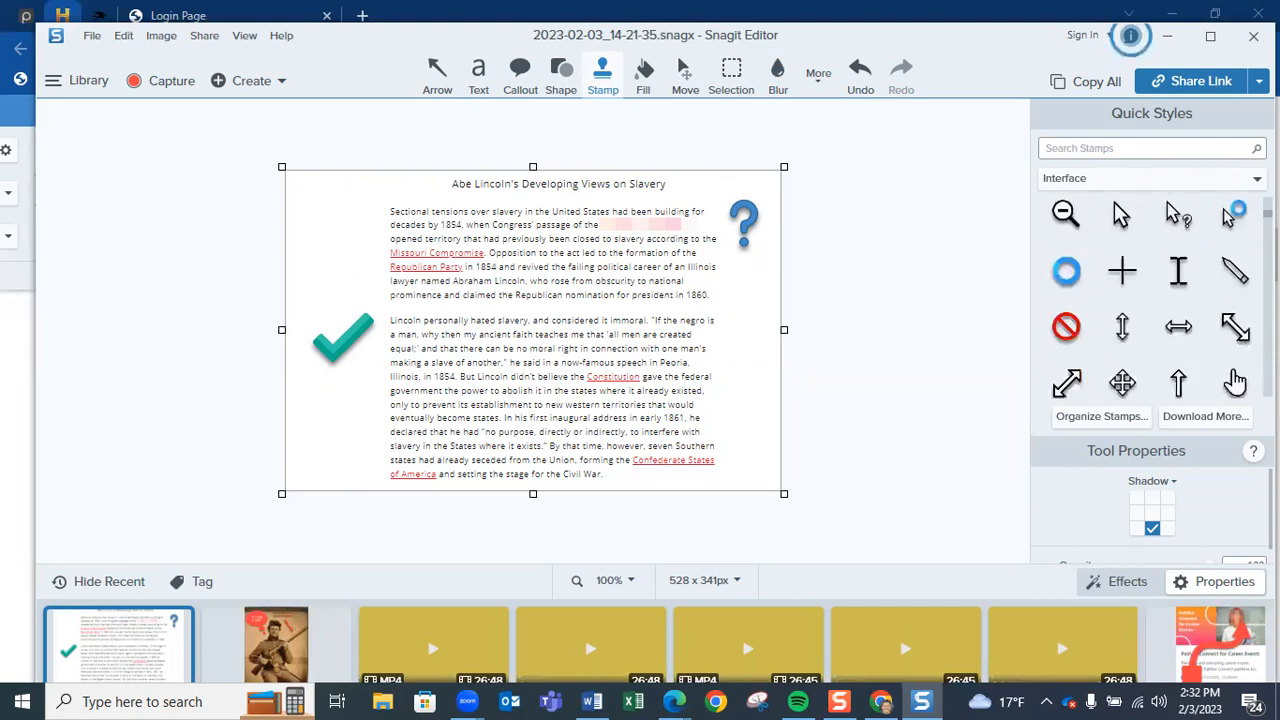
{"action": "scroll", "coordinate": [1151, 297], "scroll_direction": "down", "scroll_amount": 3}
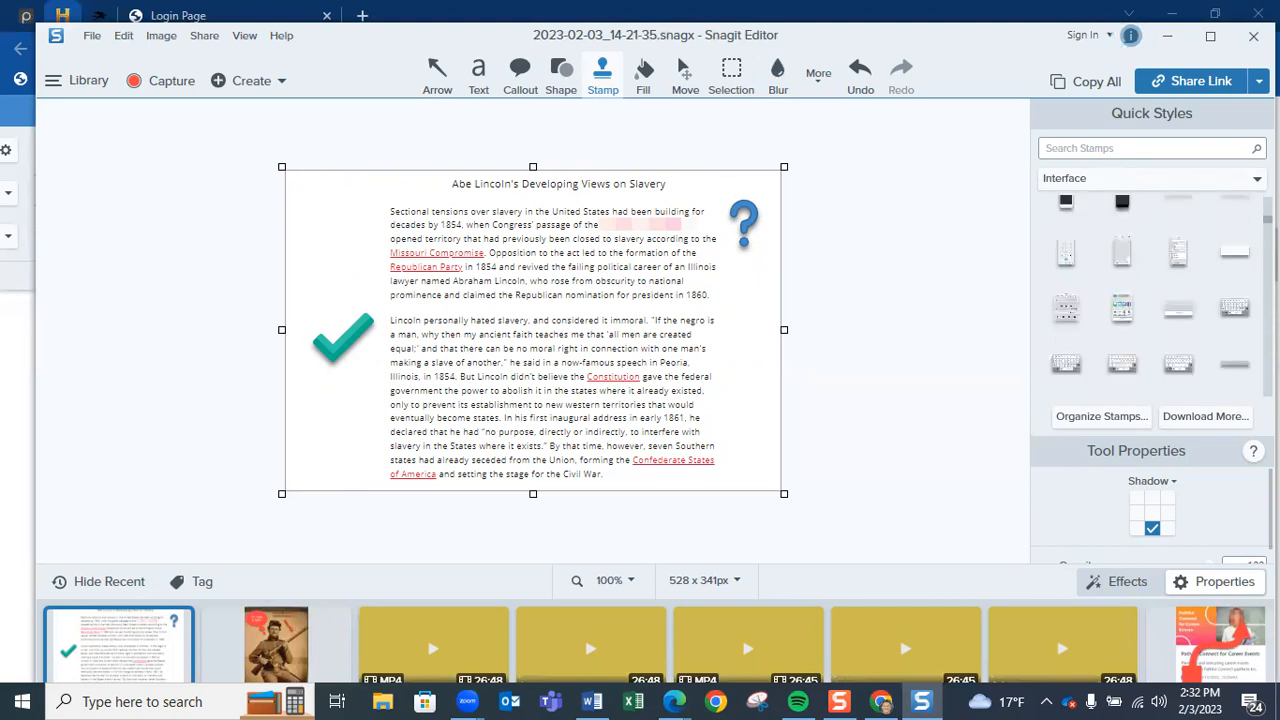
{"action": "scroll", "coordinate": [1151, 290], "scroll_direction": "up", "scroll_amount": 2}
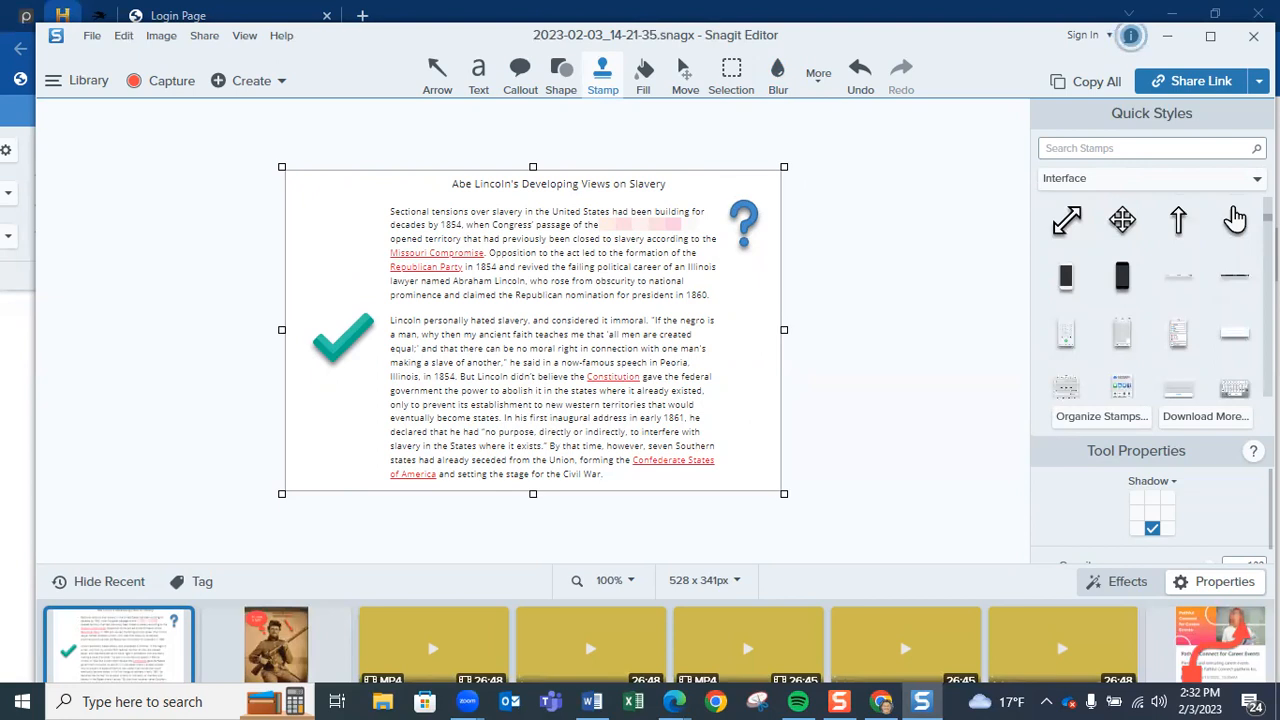
{"action": "scroll", "coordinate": [1151, 297], "scroll_direction": "down", "scroll_amount": 5}
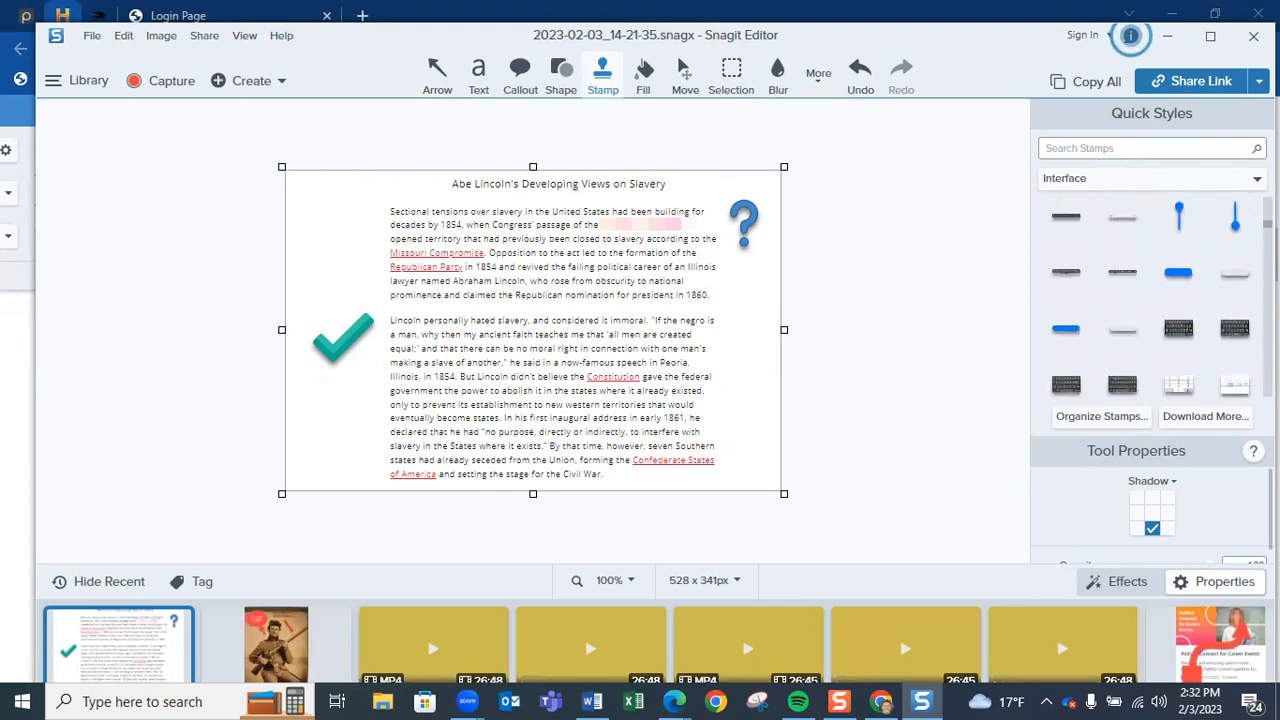
{"action": "scroll", "coordinate": [1151, 297], "scroll_direction": "down", "scroll_amount": 4}
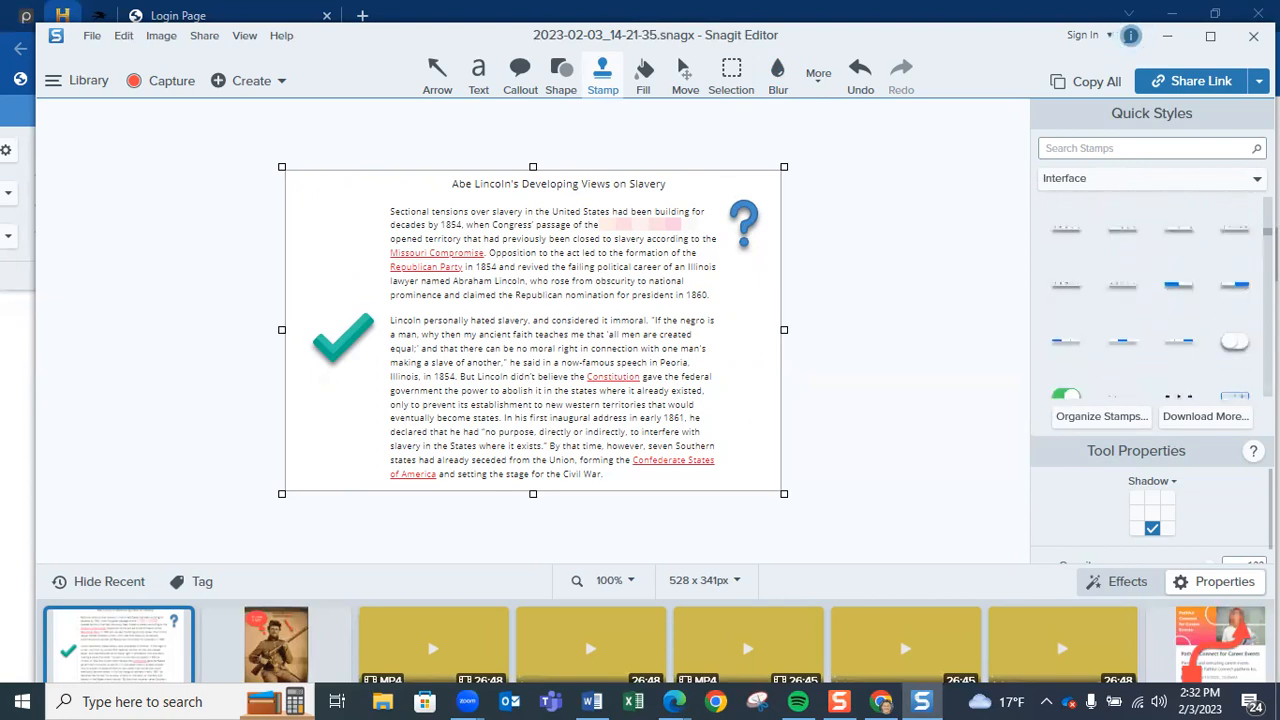
{"action": "scroll", "coordinate": [1151, 313], "scroll_direction": "down", "scroll_amount": 2}
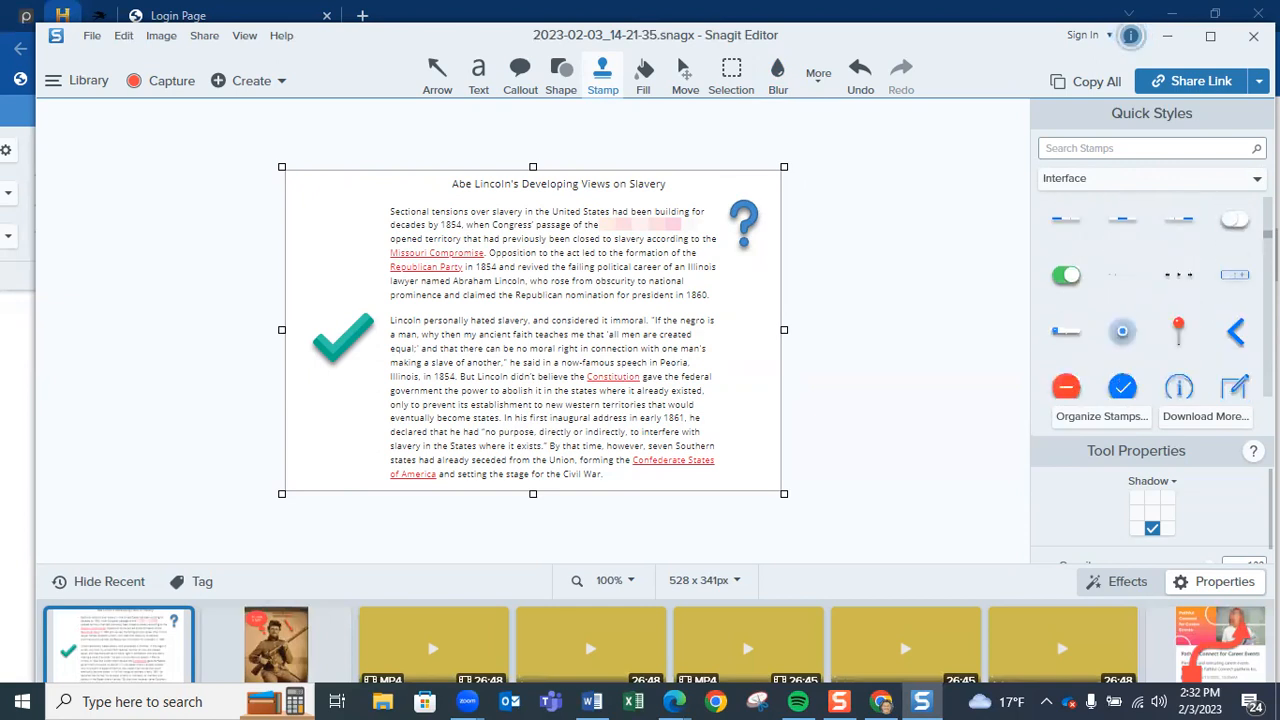
{"action": "scroll", "coordinate": [1151, 306], "scroll_direction": "down", "scroll_amount": 1}
{"action": "scroll", "coordinate": [1106, 292], "scroll_direction": "down", "scroll_amount": 2}
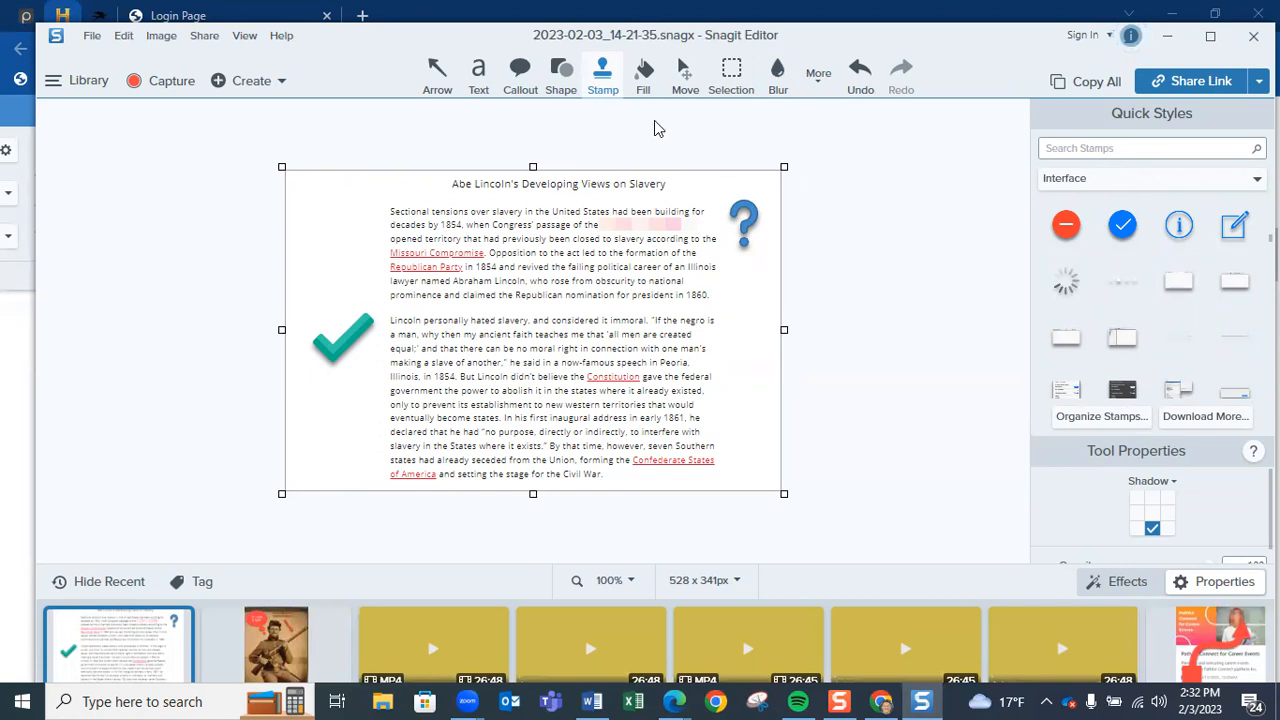
Highlight the words "Civil War." at the end of the second paragraph with the Highlighter tool.
{"action": "left_click", "coordinate": [820, 76]}
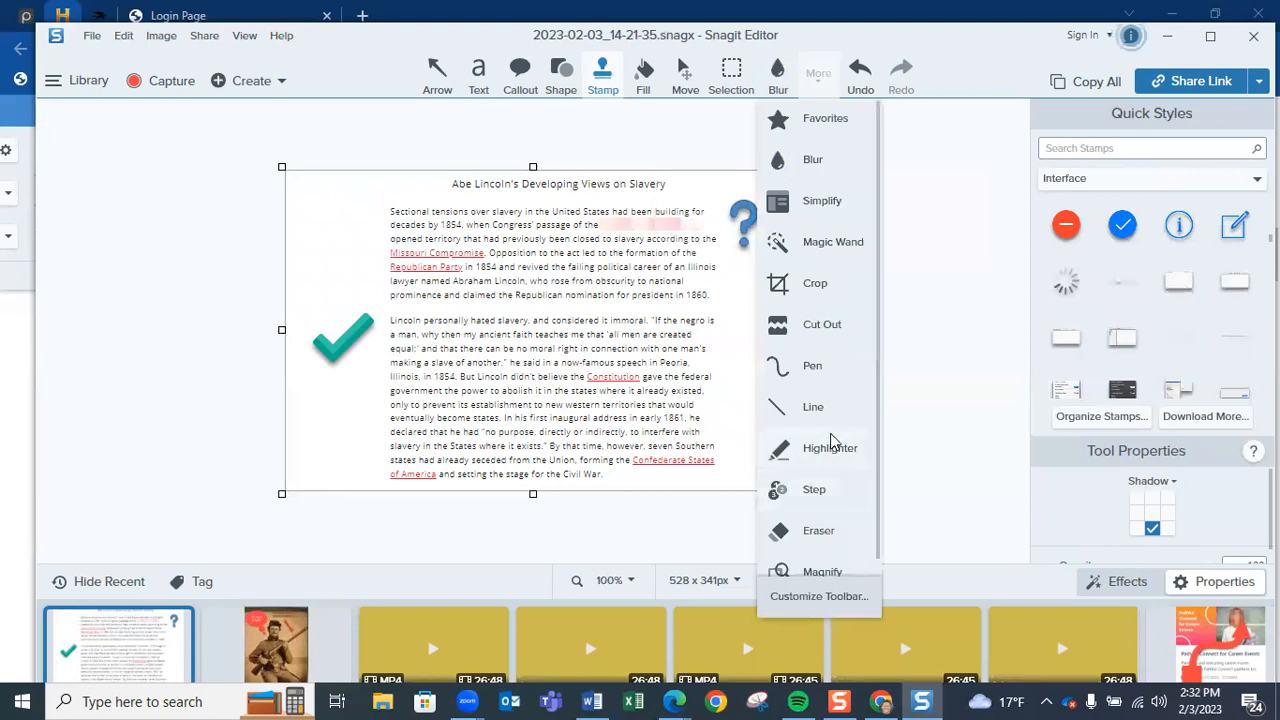
{"action": "left_click", "coordinate": [830, 451]}
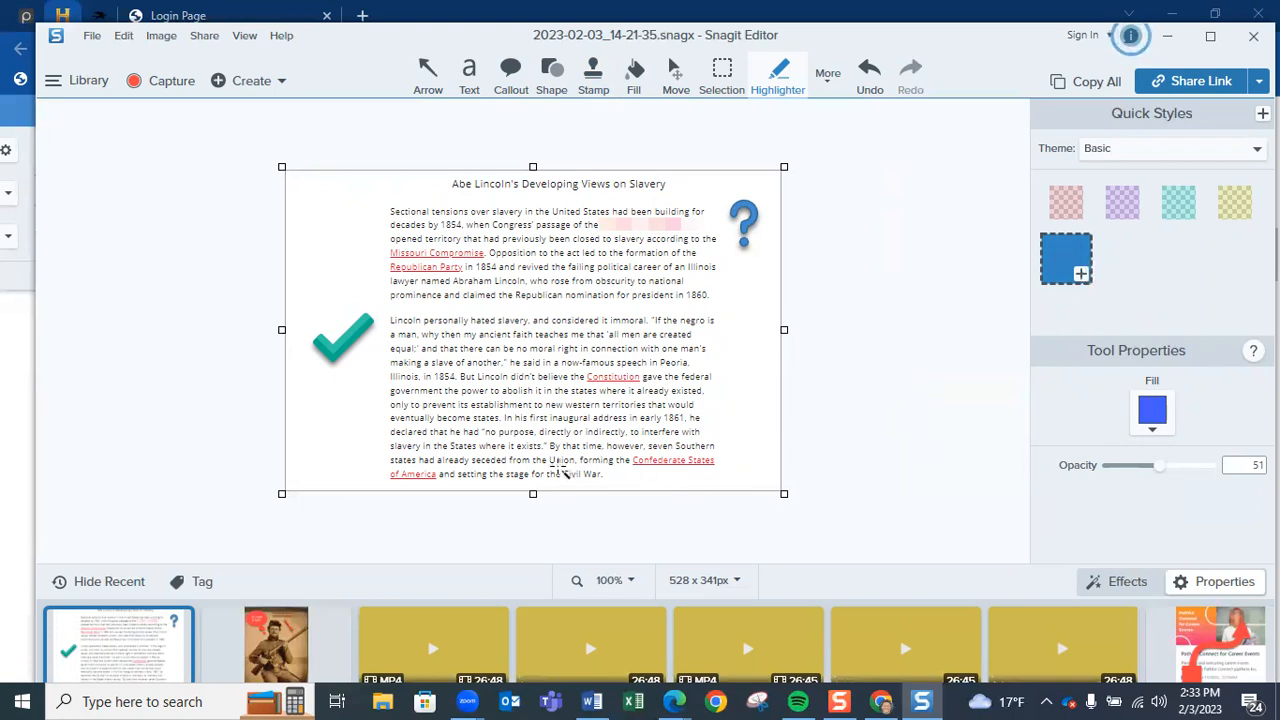
{"action": "left_click_drag", "start_coordinate": [562, 468], "coordinate": [606, 482]}
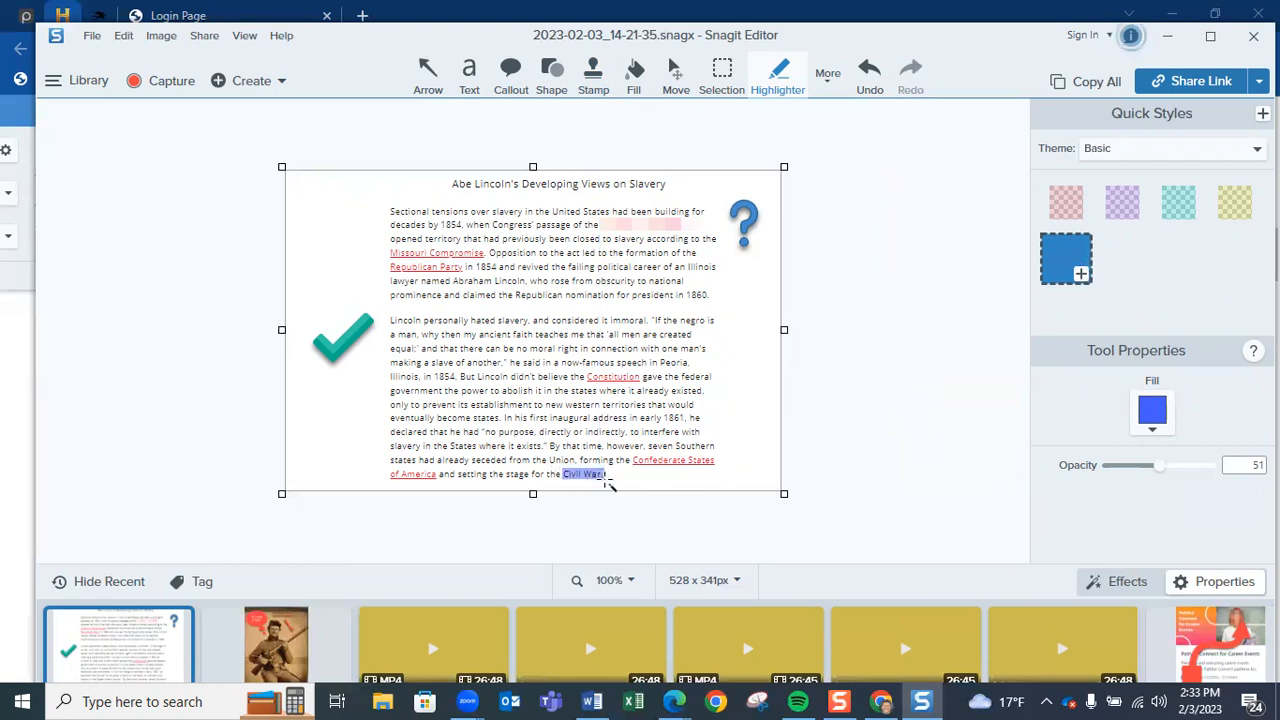
Change the "Civil War." highlight's fill to yellow and raise its opacity to 98.
{"action": "left_click", "coordinate": [581, 473]}
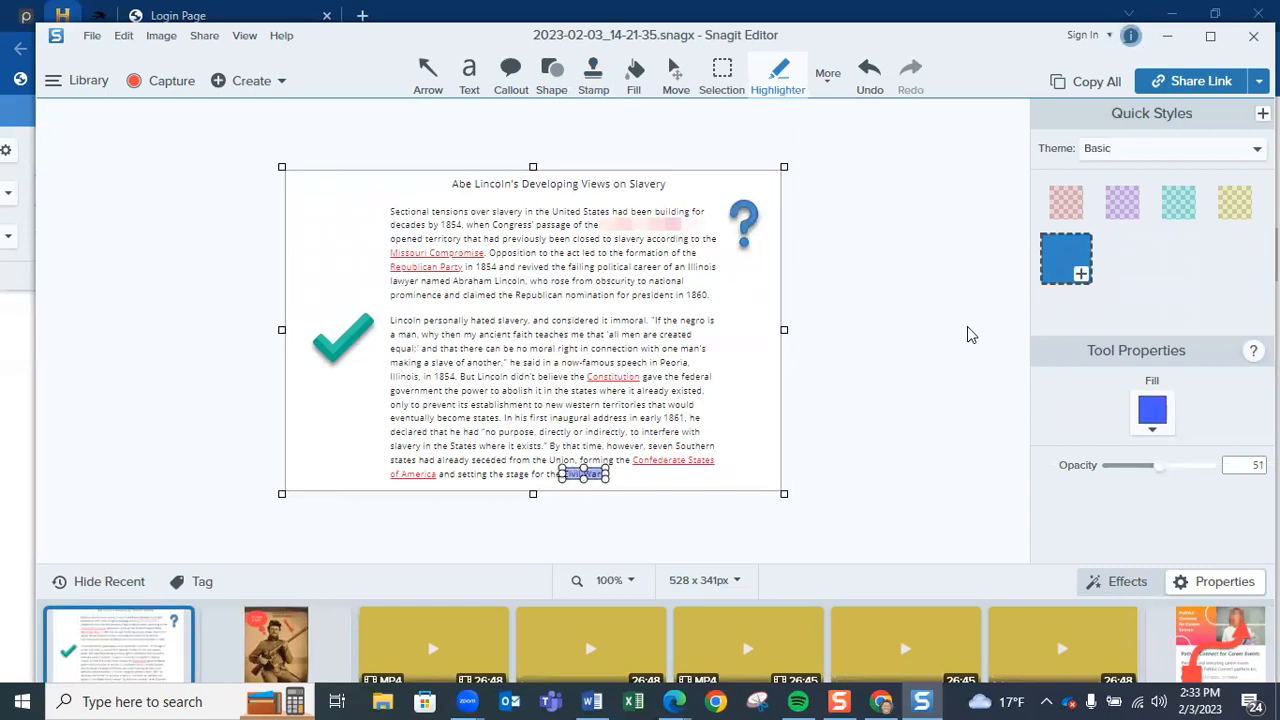
{"action": "left_click", "coordinate": [1157, 430]}
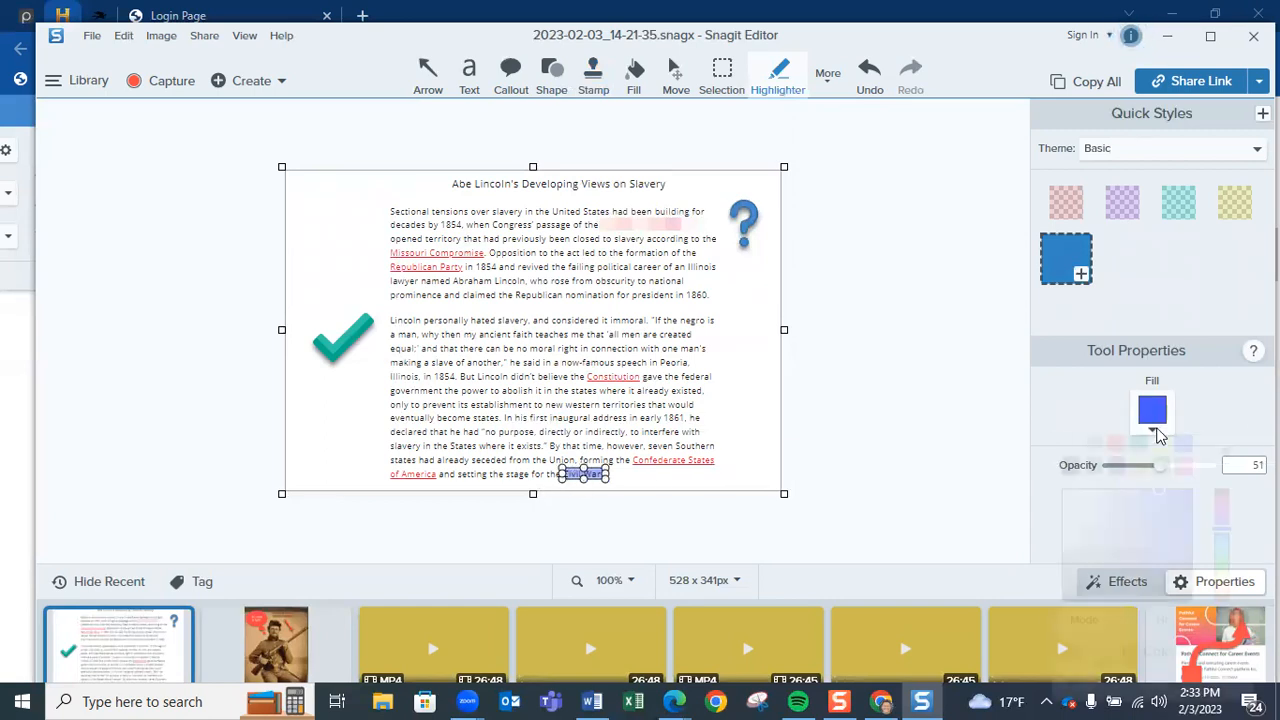
{"action": "left_click", "coordinate": [1158, 442]}
{"action": "left_click", "coordinate": [897, 387]}
{"action": "left_click", "coordinate": [585, 470]}
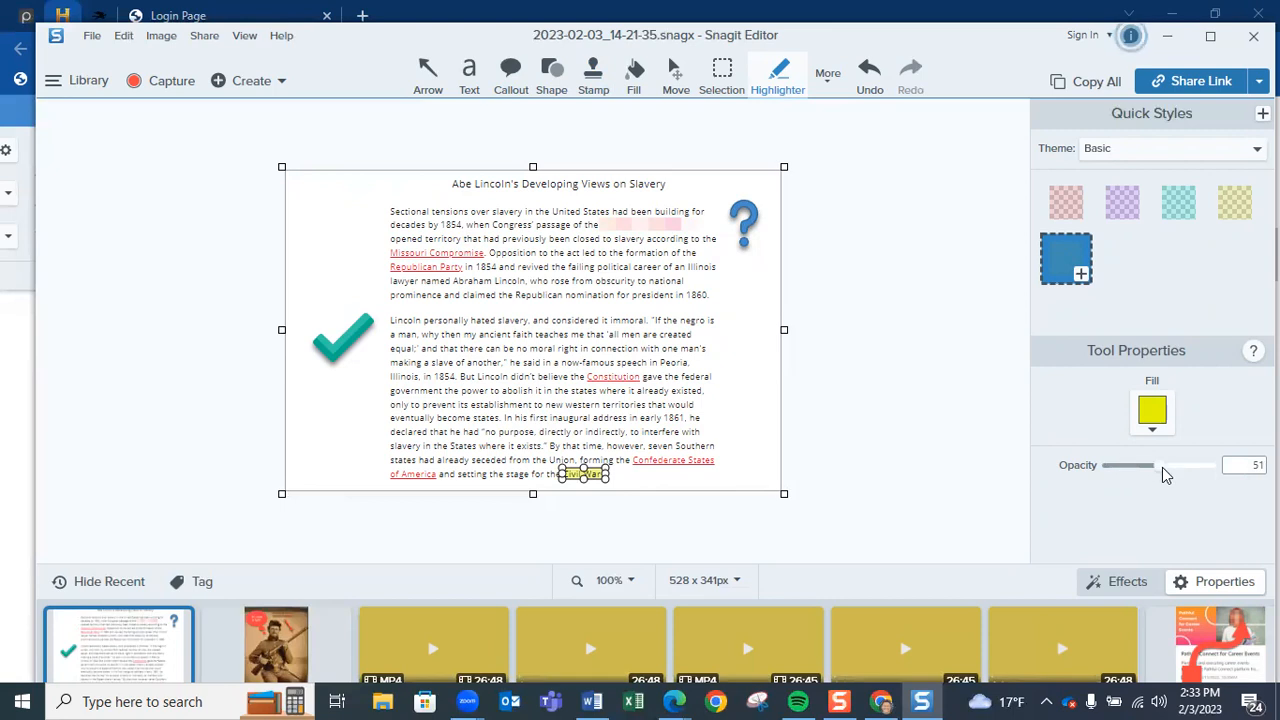
{"action": "left_click_drag", "start_coordinate": [1163, 472], "coordinate": [1207, 472]}
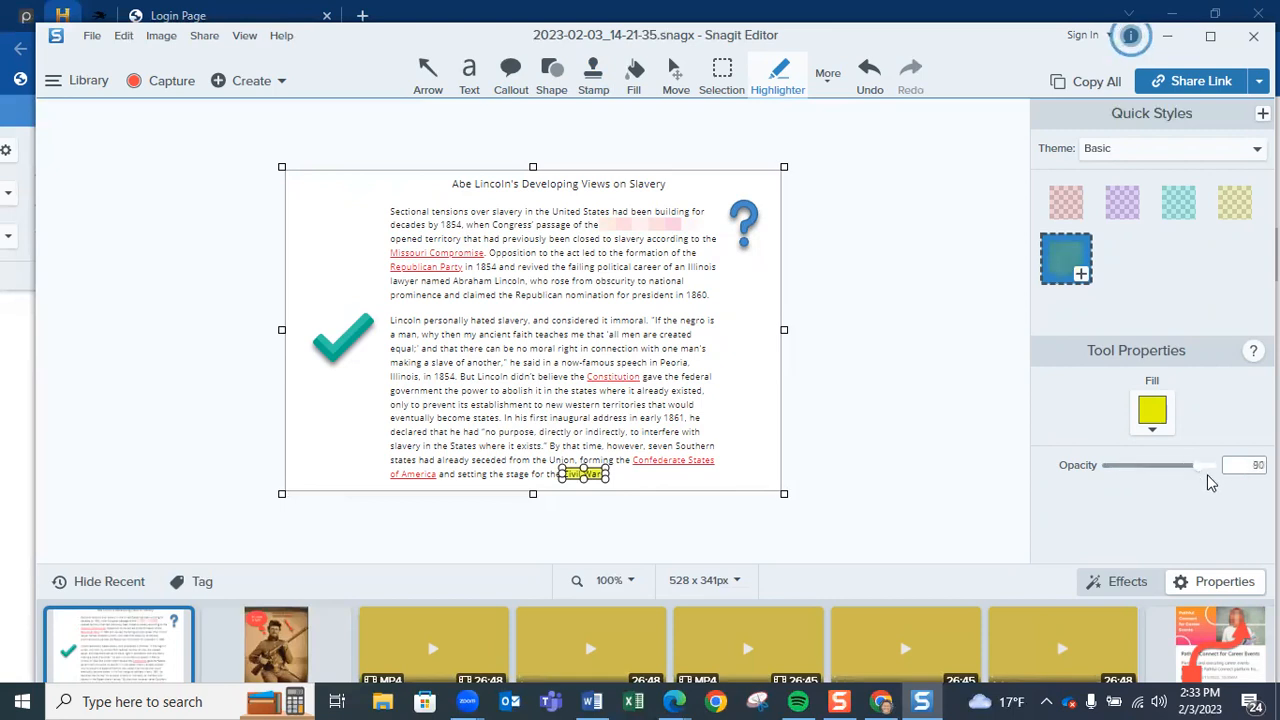
{"action": "left_click", "coordinate": [839, 449]}
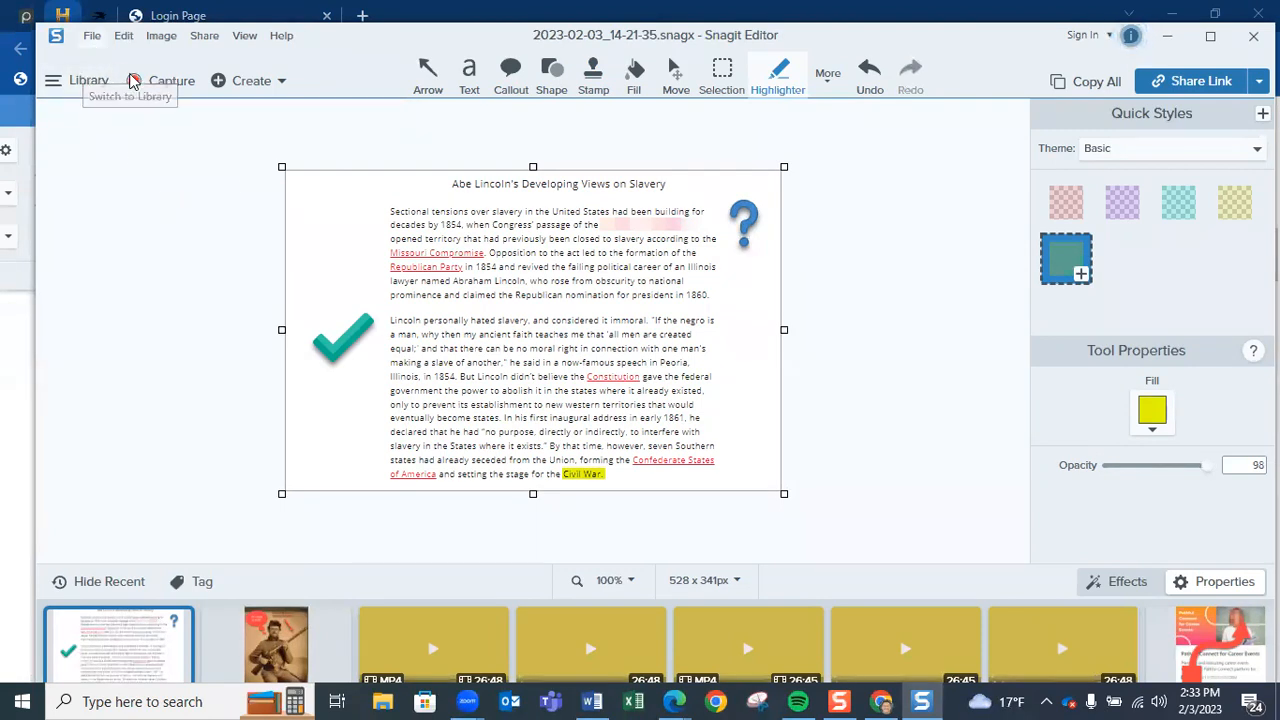
Switch to the browser's Virtual Learning Academy login page and capture the region spanning the logo and credentials form, about 990 x 389 px.
{"action": "left_click", "coordinate": [190, 15]}
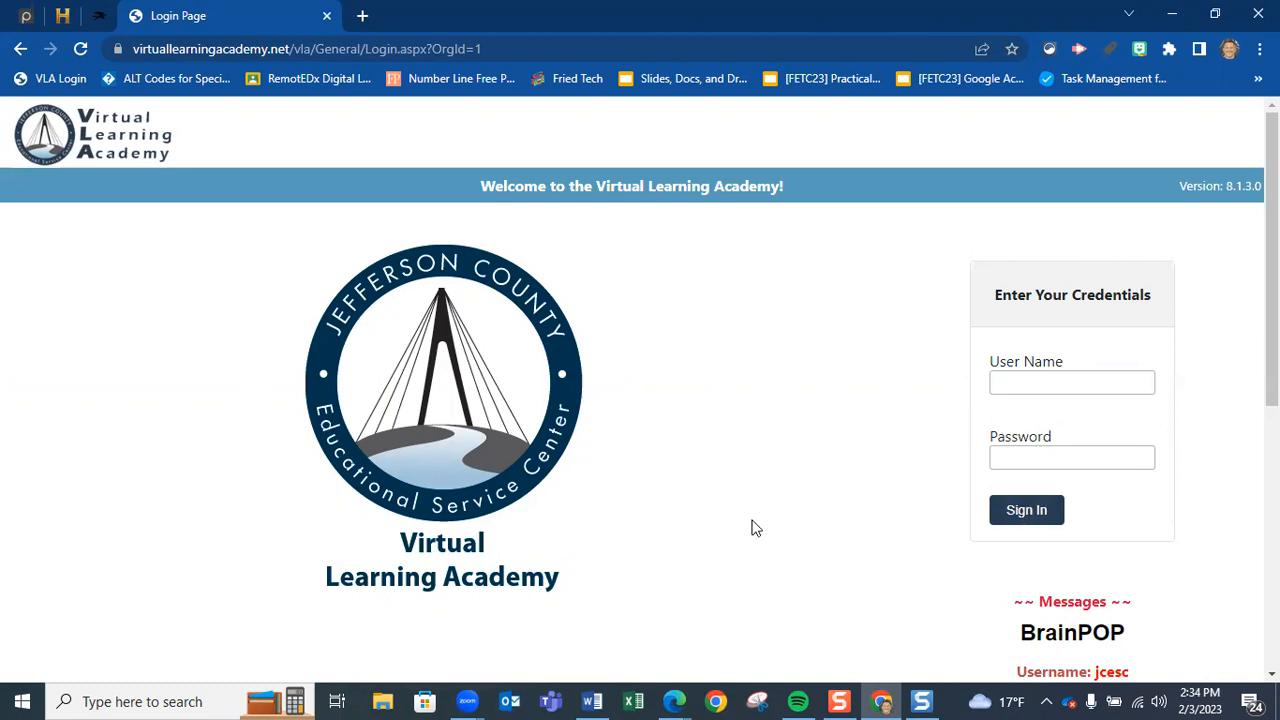
{"action": "left_click", "coordinate": [839, 701]}
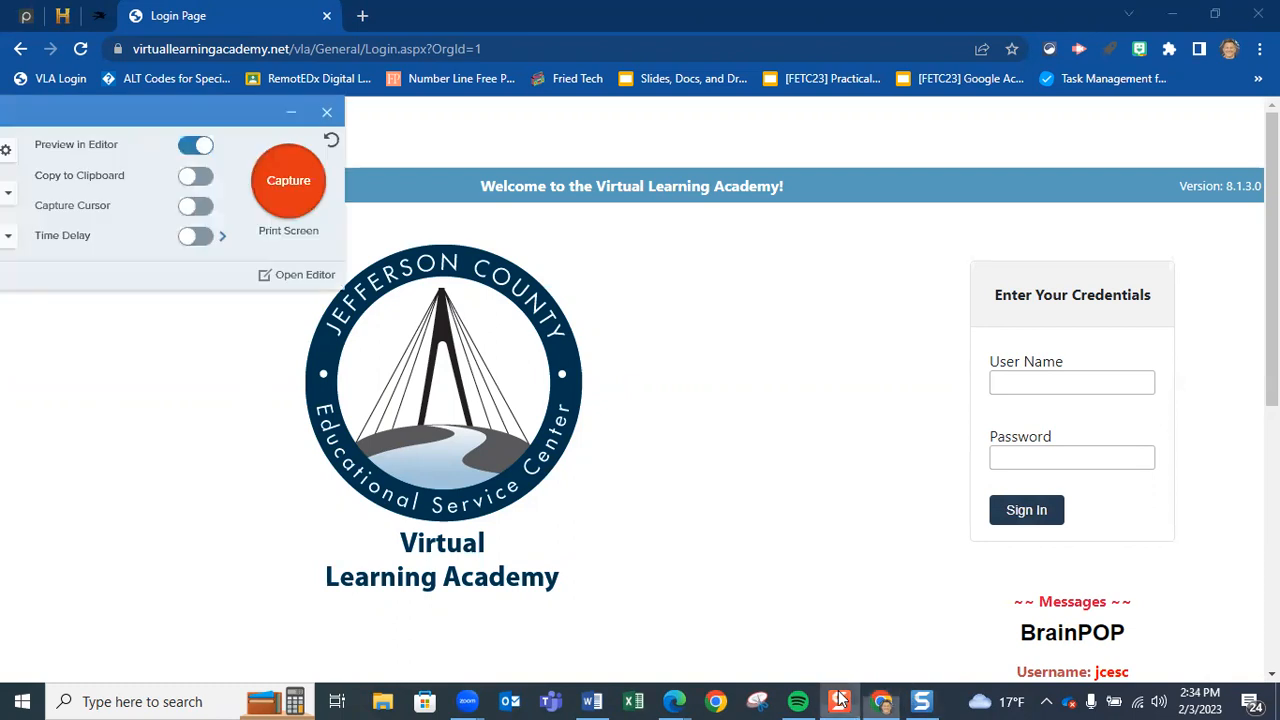
{"action": "left_click", "coordinate": [287, 183]}
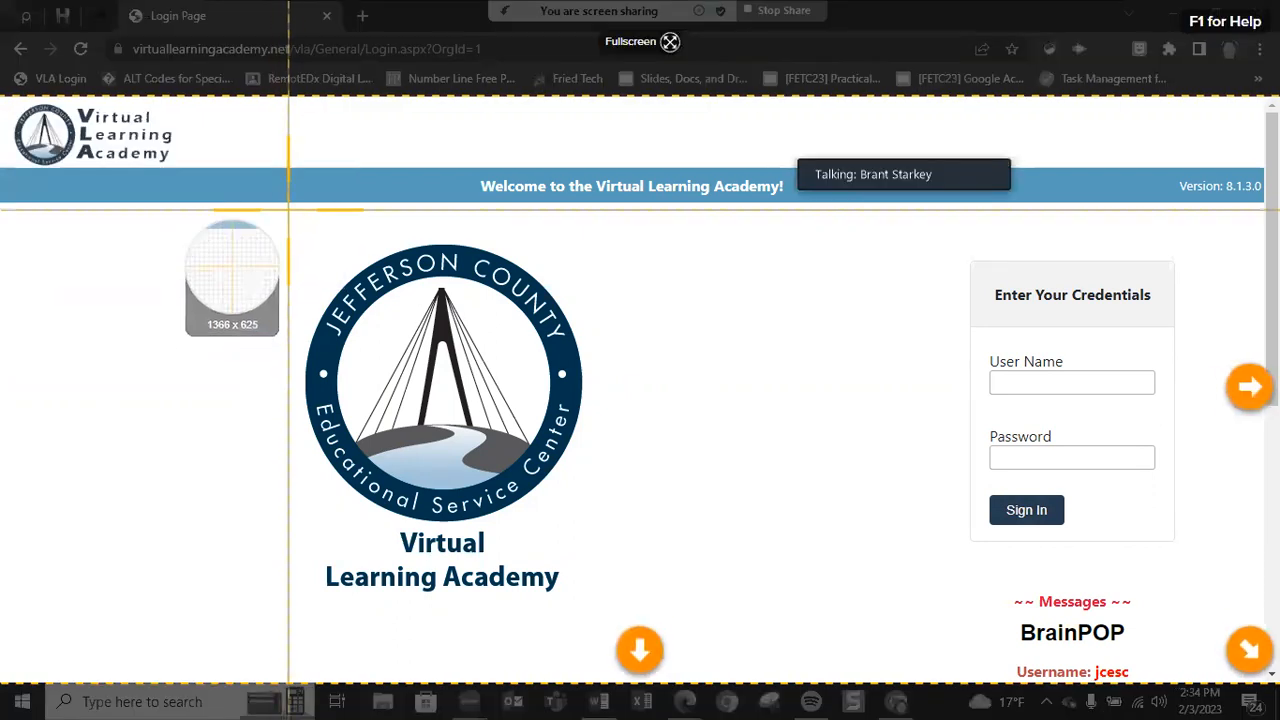
{"action": "left_click_drag", "start_coordinate": [296, 226], "coordinate": [1224, 591]}
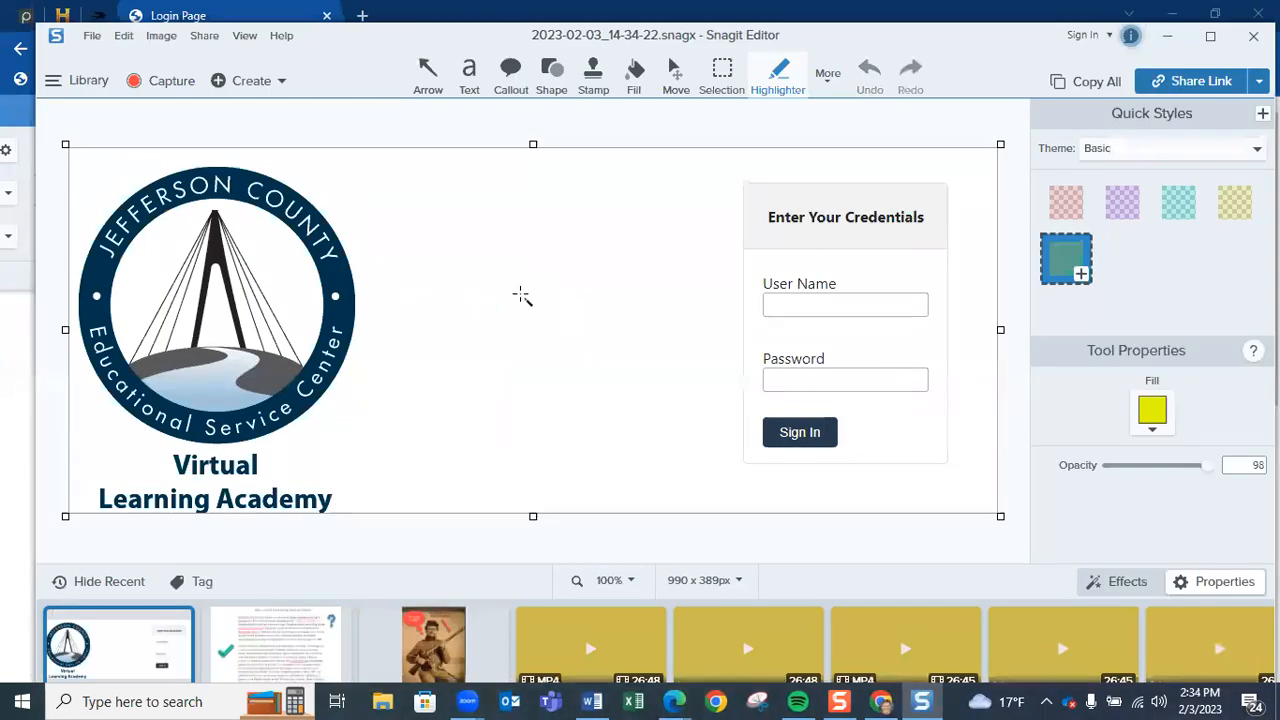
Add a red teardrop-shaped step number 1 pointing at the User Name field with the Step tool.
{"action": "left_click", "coordinate": [826, 84]}
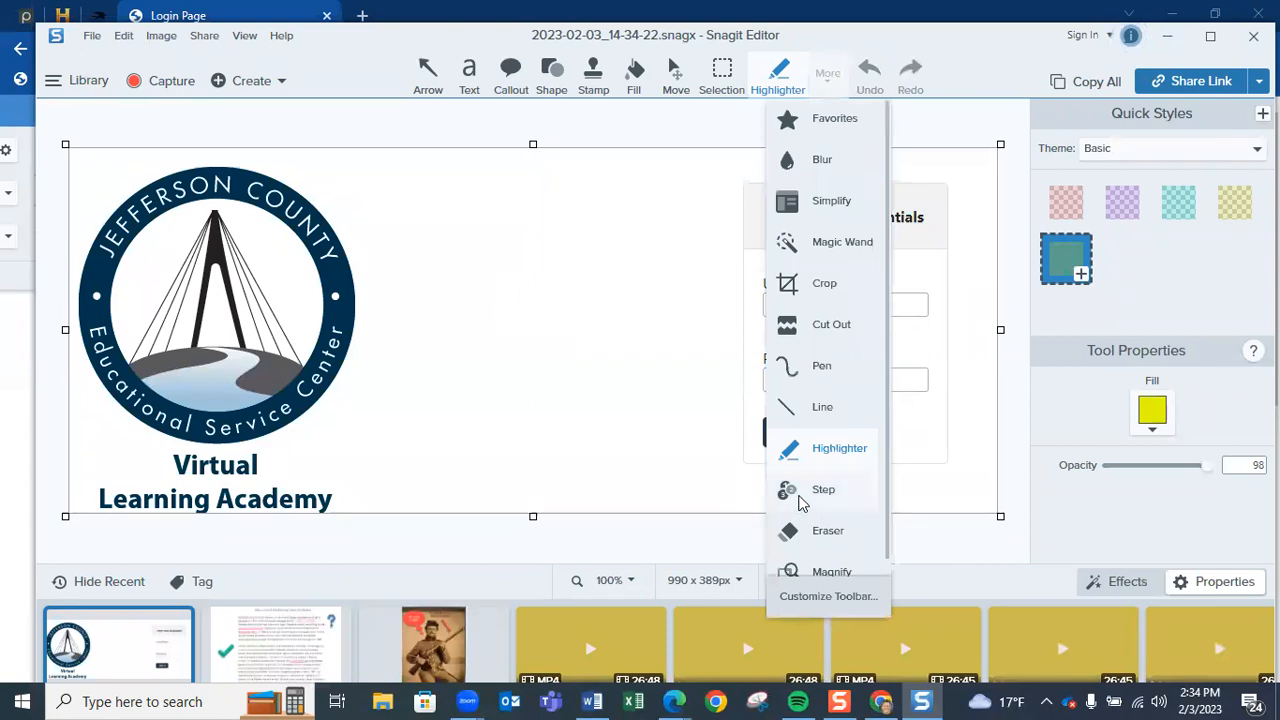
{"action": "left_click", "coordinate": [808, 490]}
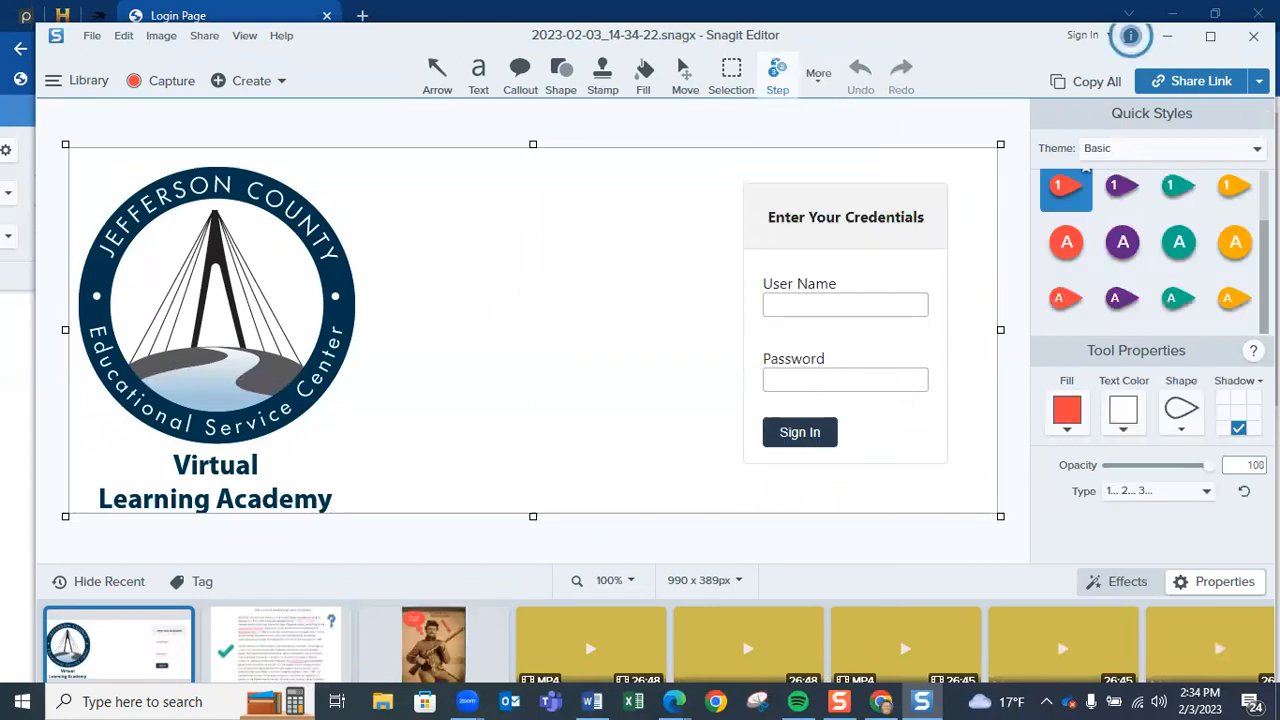
{"action": "scroll", "coordinate": [1235, 205], "scroll_direction": "up", "scroll_amount": 1}
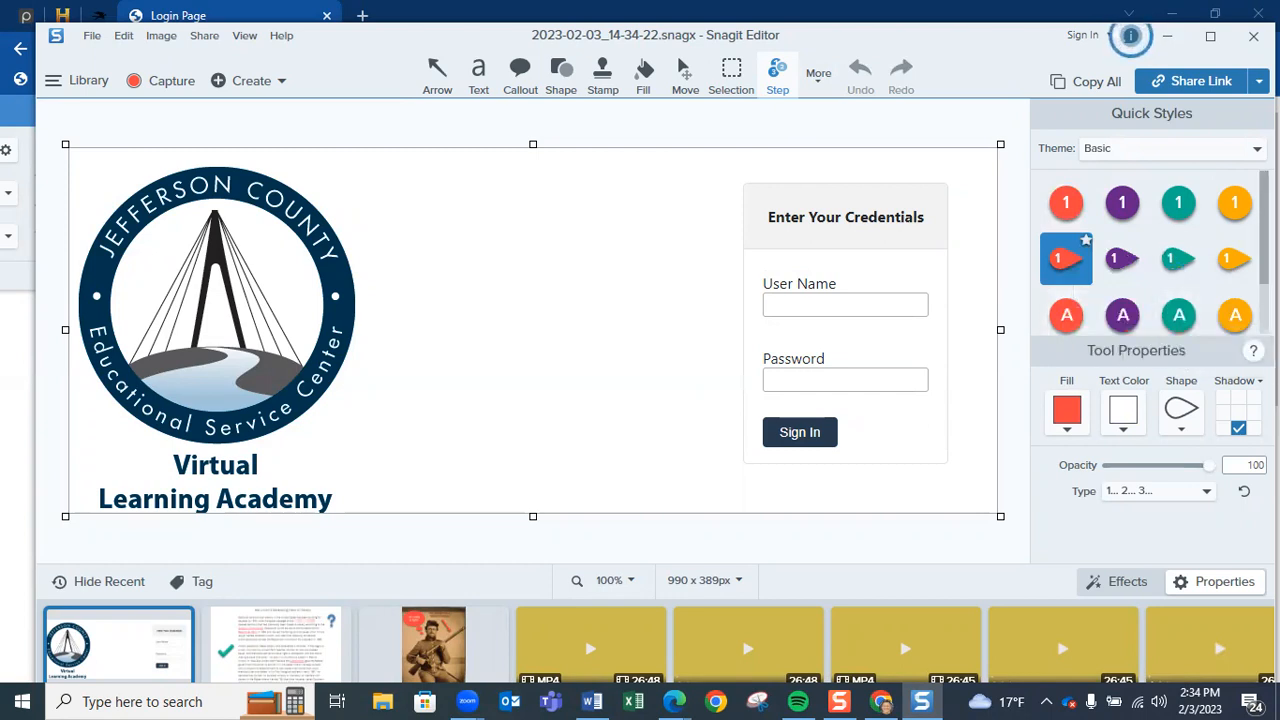
{"action": "scroll", "coordinate": [1155, 252], "scroll_direction": "down", "scroll_amount": 1}
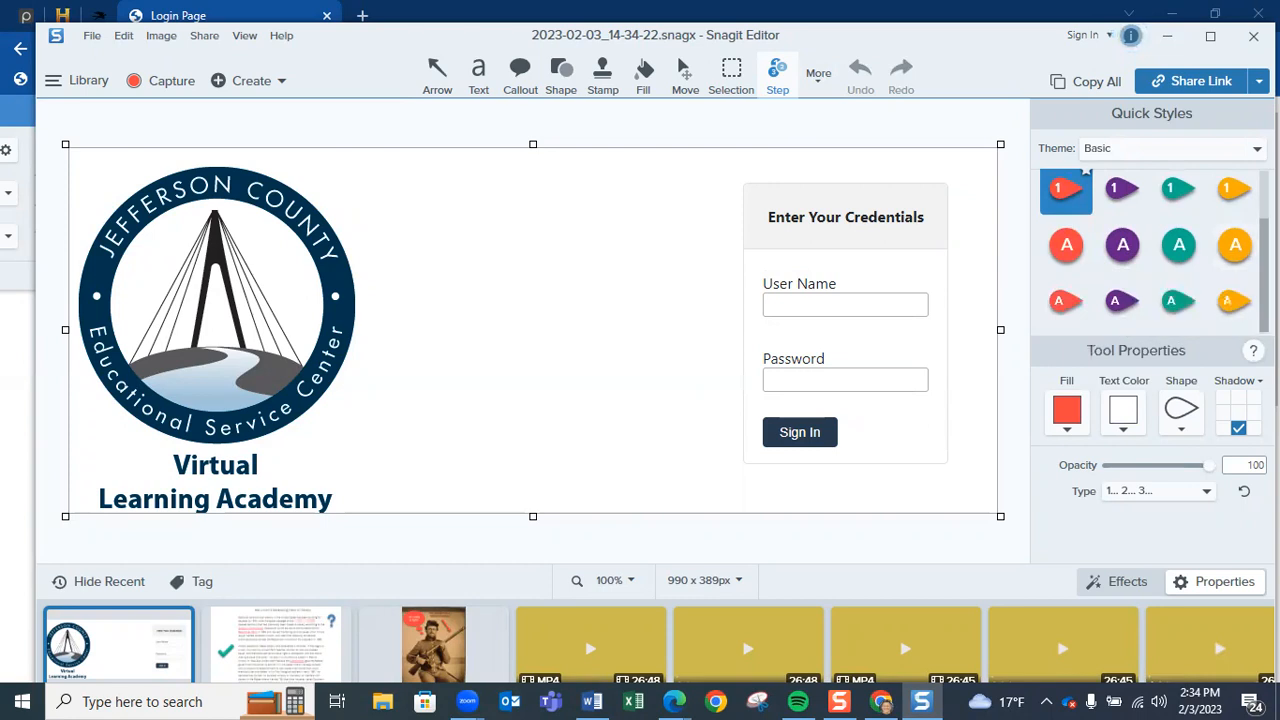
{"action": "scroll", "coordinate": [1155, 252], "scroll_direction": "up", "scroll_amount": 1}
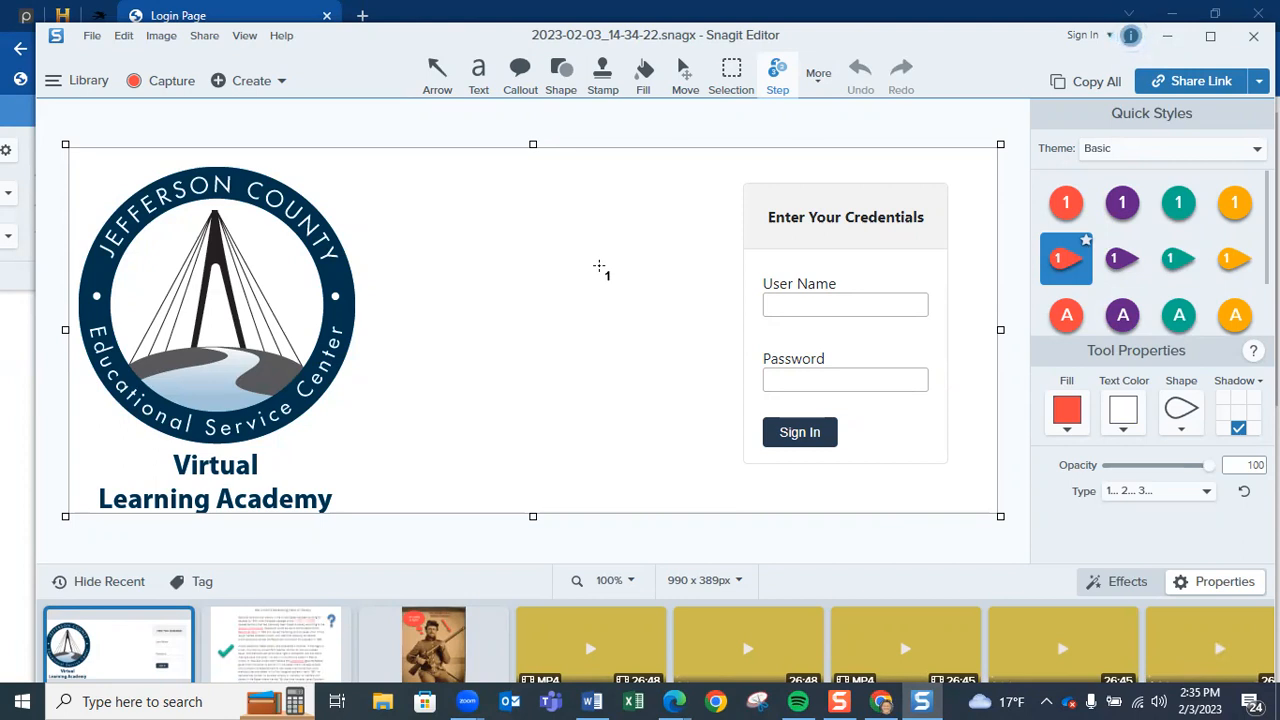
{"action": "left_click", "coordinate": [599, 266]}
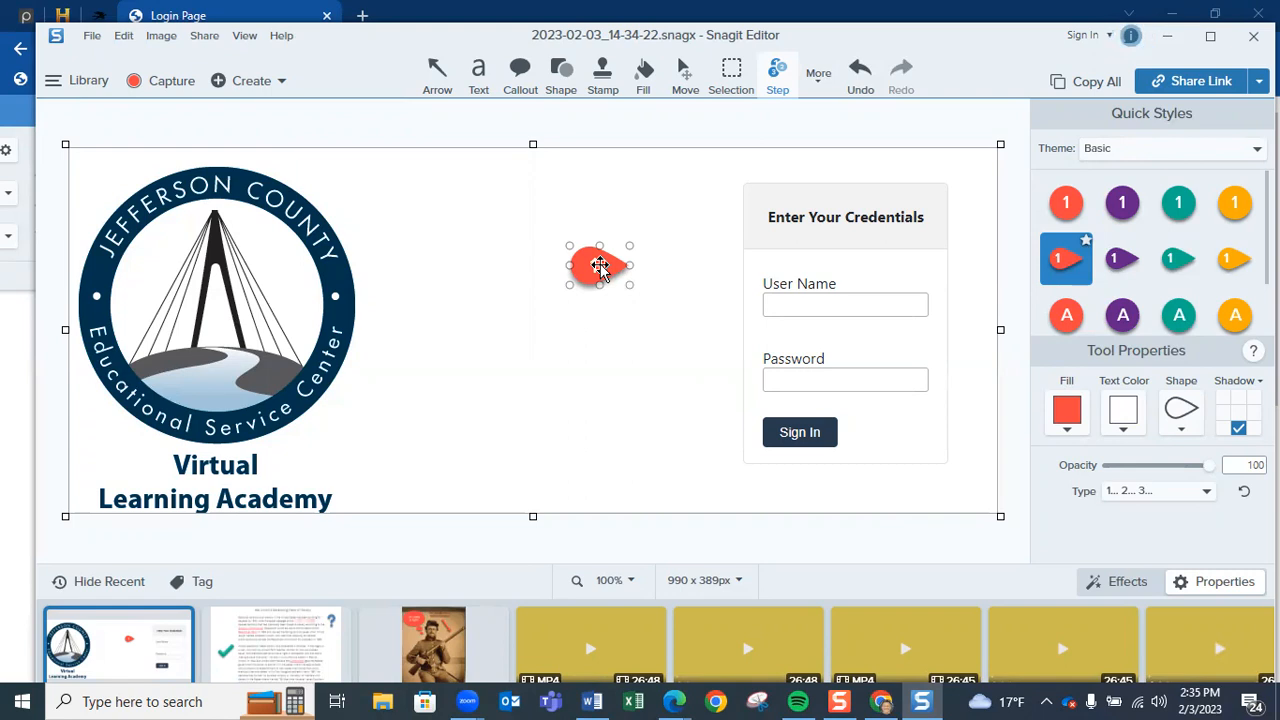
{"action": "left_click_drag", "start_coordinate": [599, 265], "coordinate": [698, 304]}
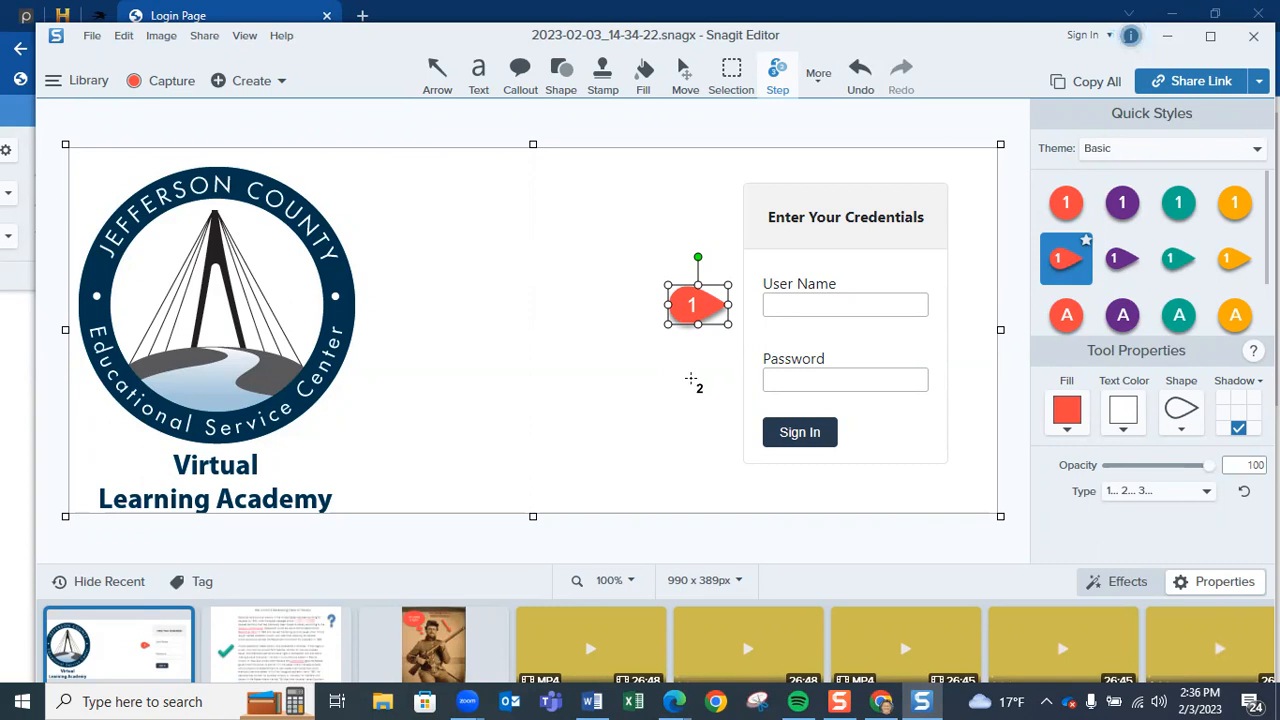
Add step number 2 pointing at the Password field and align it directly below step 1.
{"action": "left_click", "coordinate": [692, 379]}
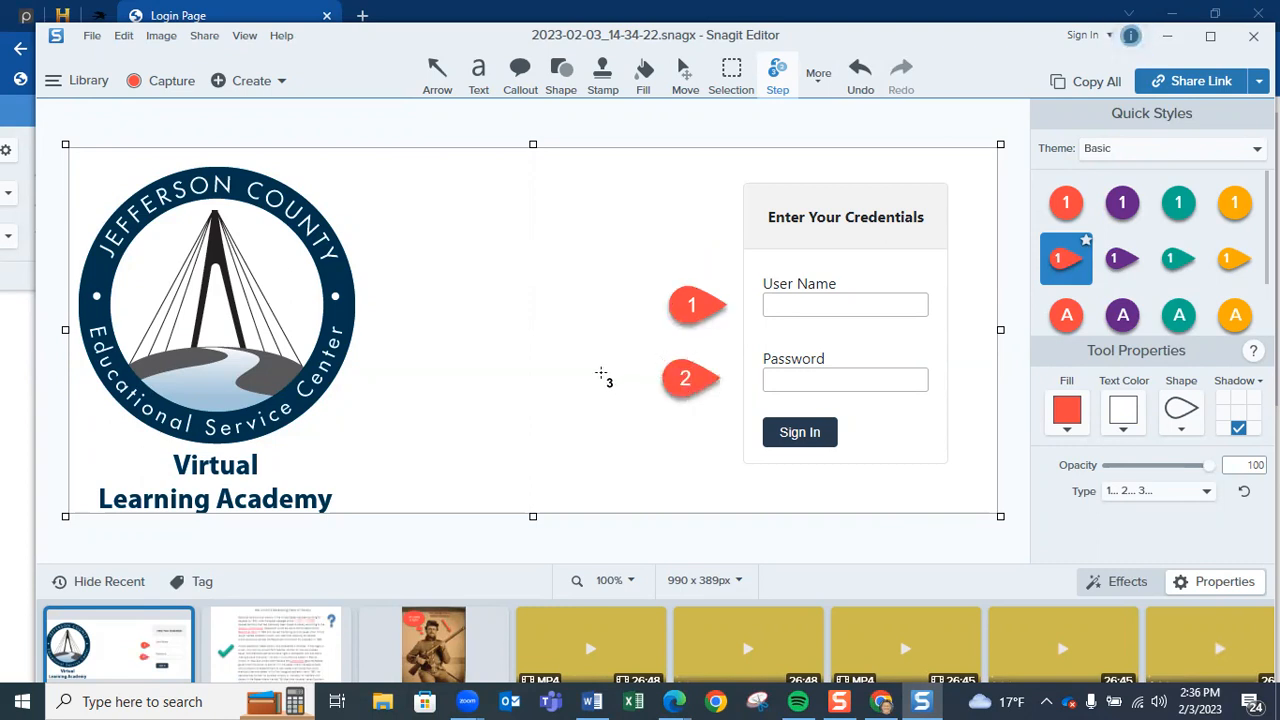
{"action": "left_click", "coordinate": [679, 377]}
{"action": "left_click", "coordinate": [678, 377]}
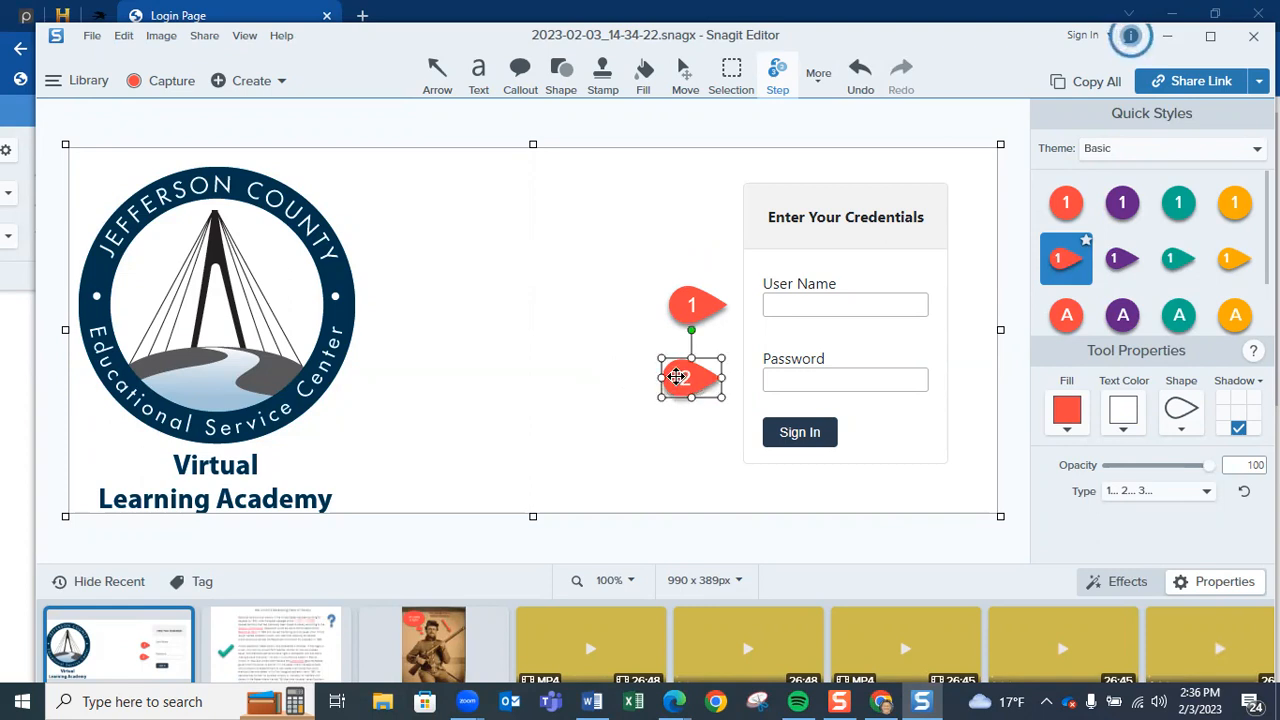
{"action": "left_click_drag", "start_coordinate": [676, 377], "coordinate": [680, 375]}
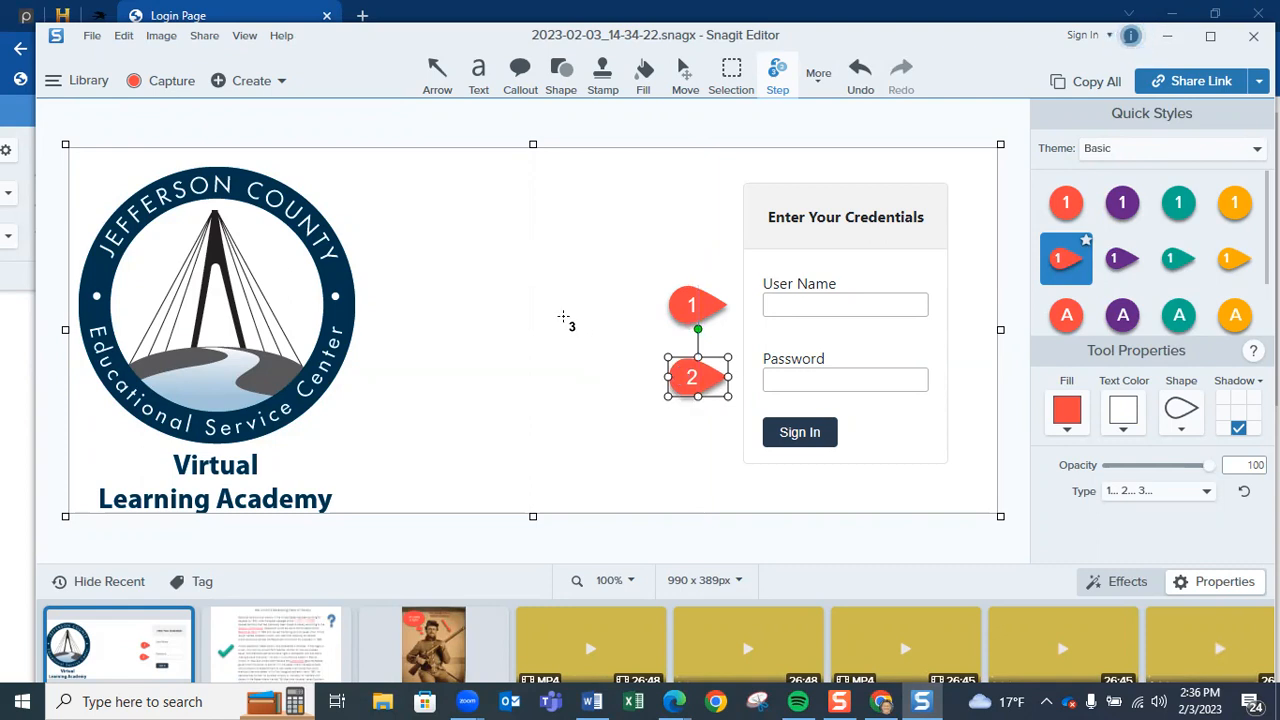
{"action": "left_click", "coordinate": [564, 317]}
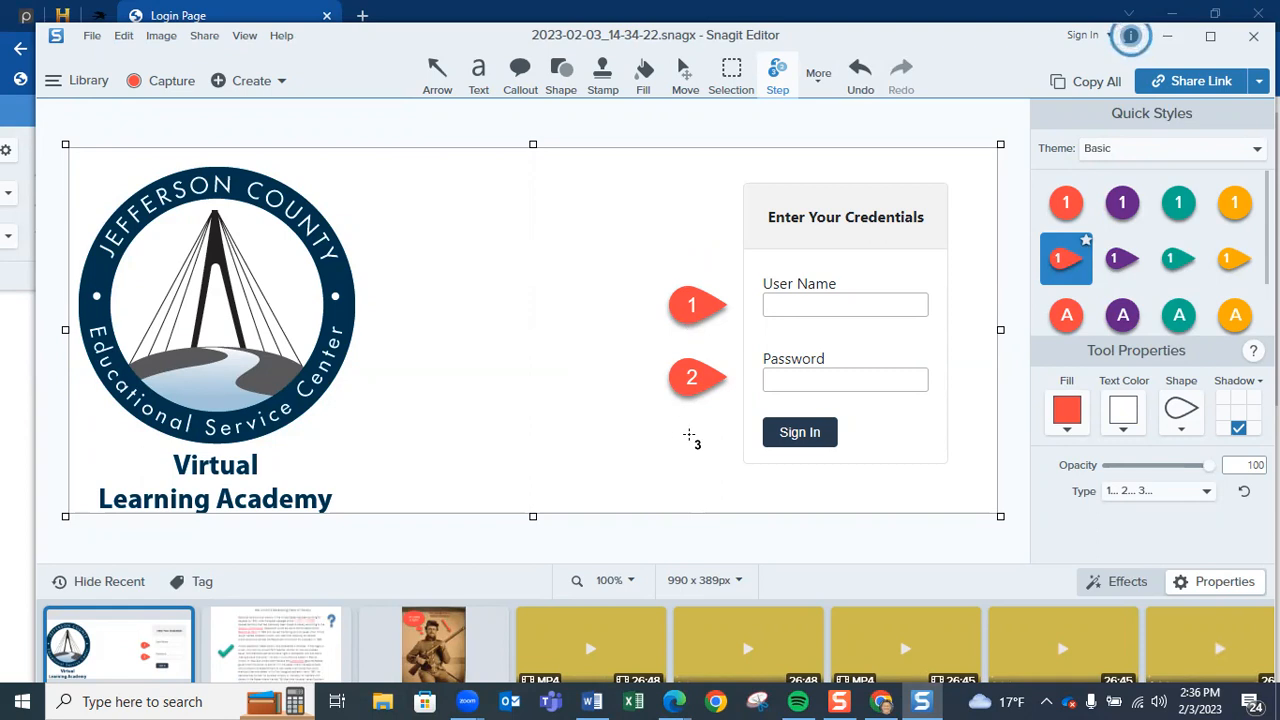
Add step number 3 pointing at the Sign In button and align it below step 2.
{"action": "left_click", "coordinate": [690, 439]}
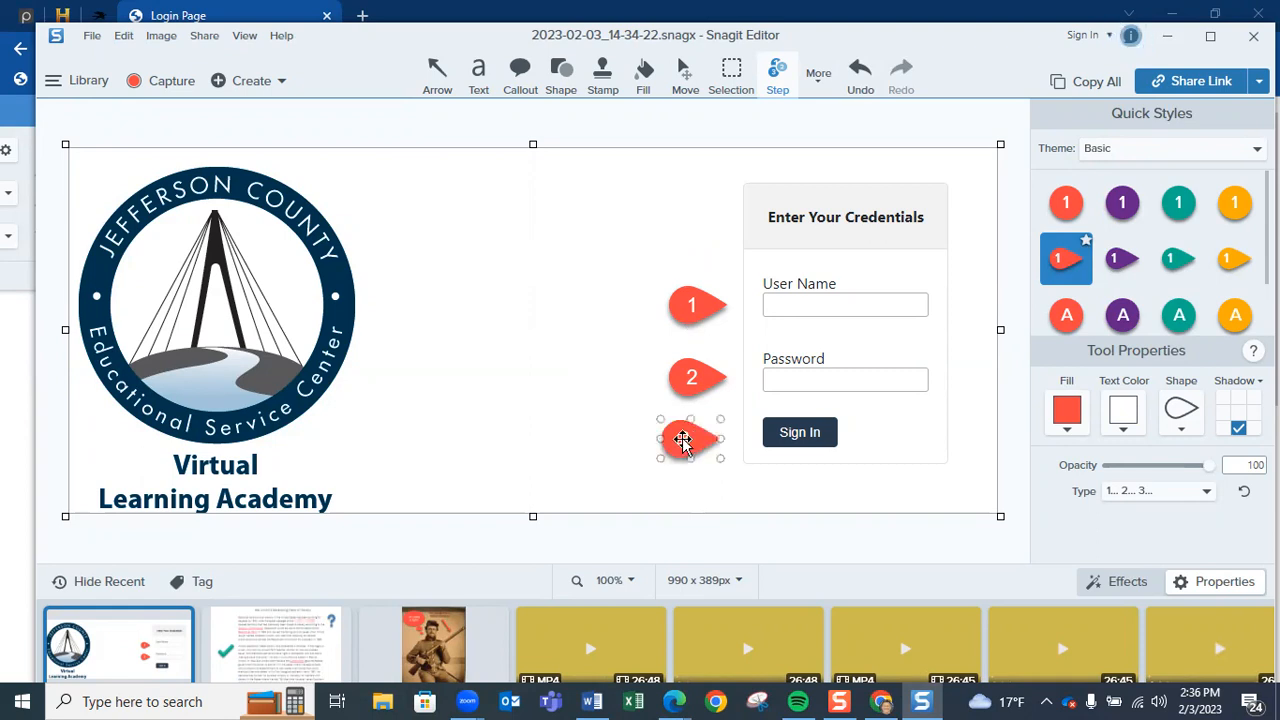
{"action": "left_click_drag", "start_coordinate": [673, 441], "coordinate": [678, 441]}
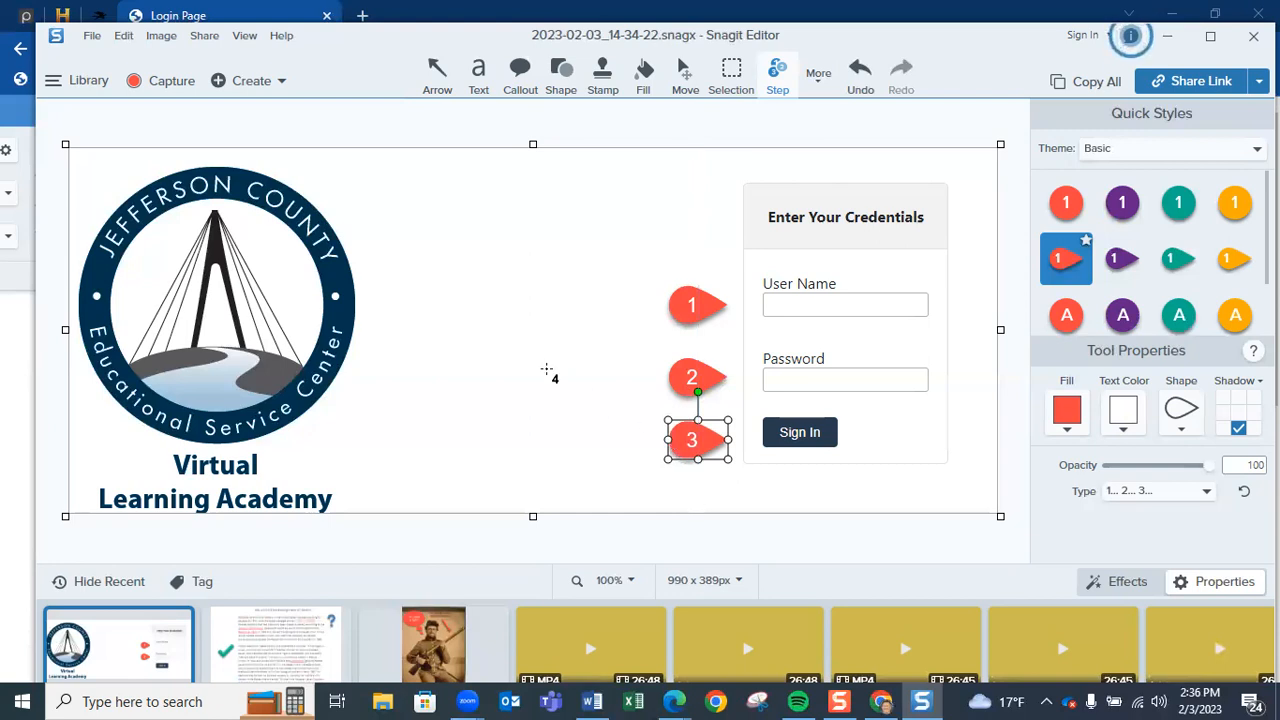
{"action": "key", "text": "Escape"}
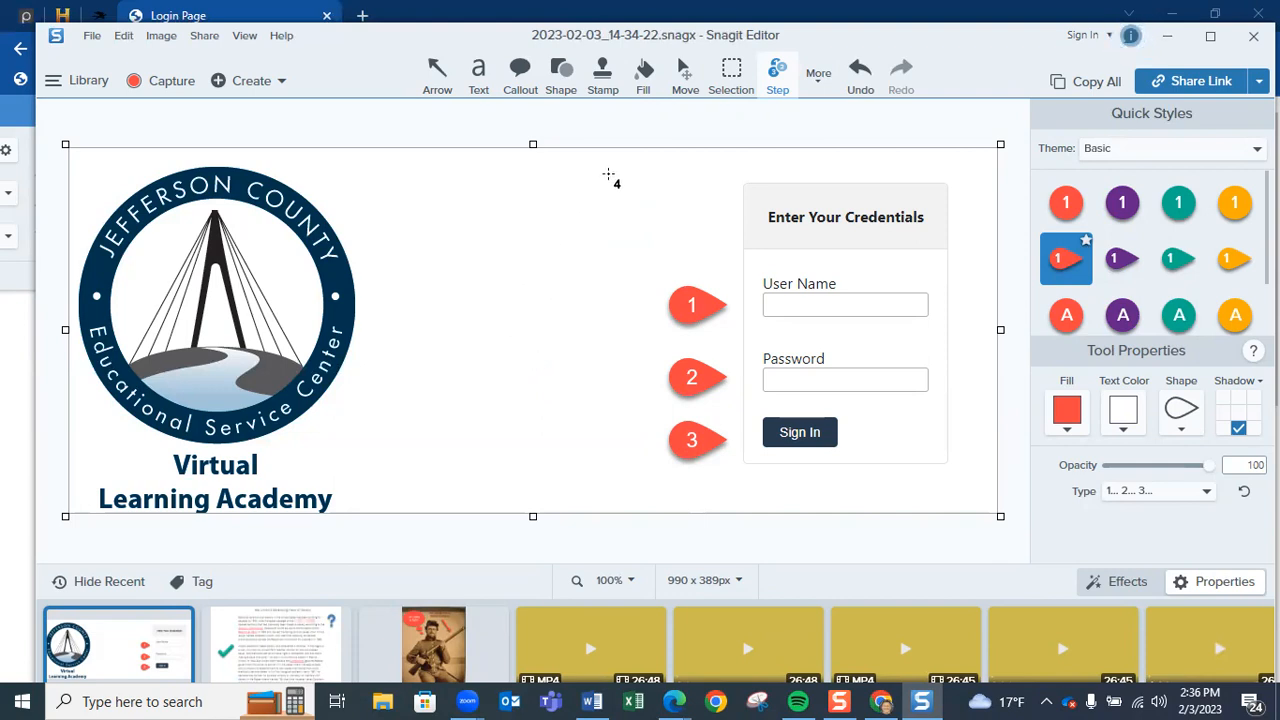
{"action": "left_click", "coordinate": [820, 80]}
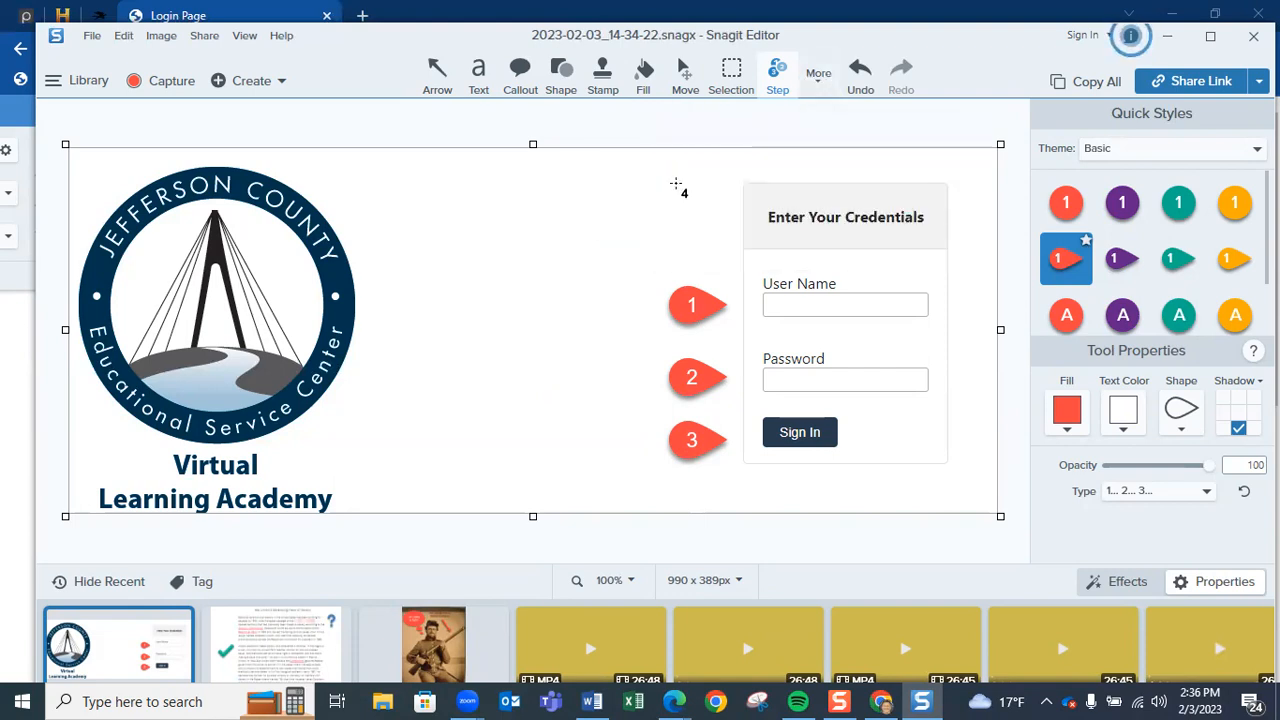
{"action": "left_click", "coordinate": [812, 80]}
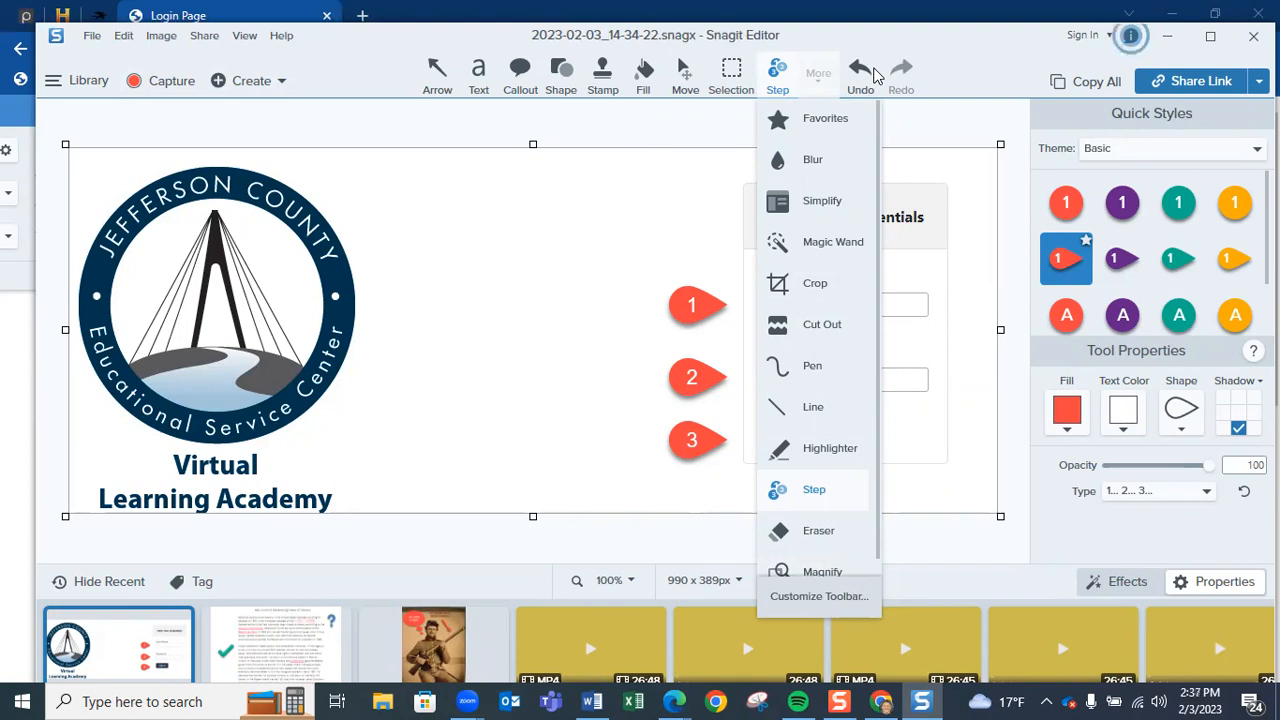
Switch to the browser's poem page "The Raven" and set the Snagit capture window to Video mode.
{"action": "left_click", "coordinate": [143, 12]}
{"action": "left_click", "coordinate": [97, 18]}
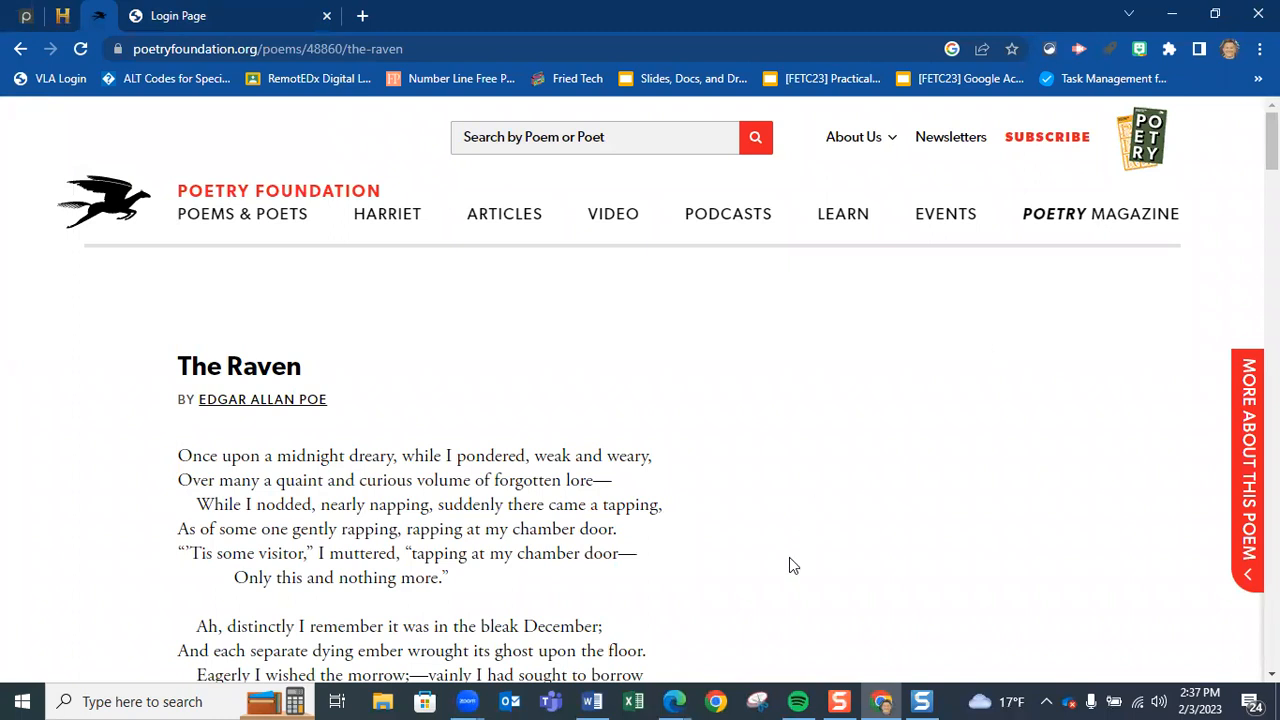
{"action": "mouse_move", "coordinate": [924, 700]}
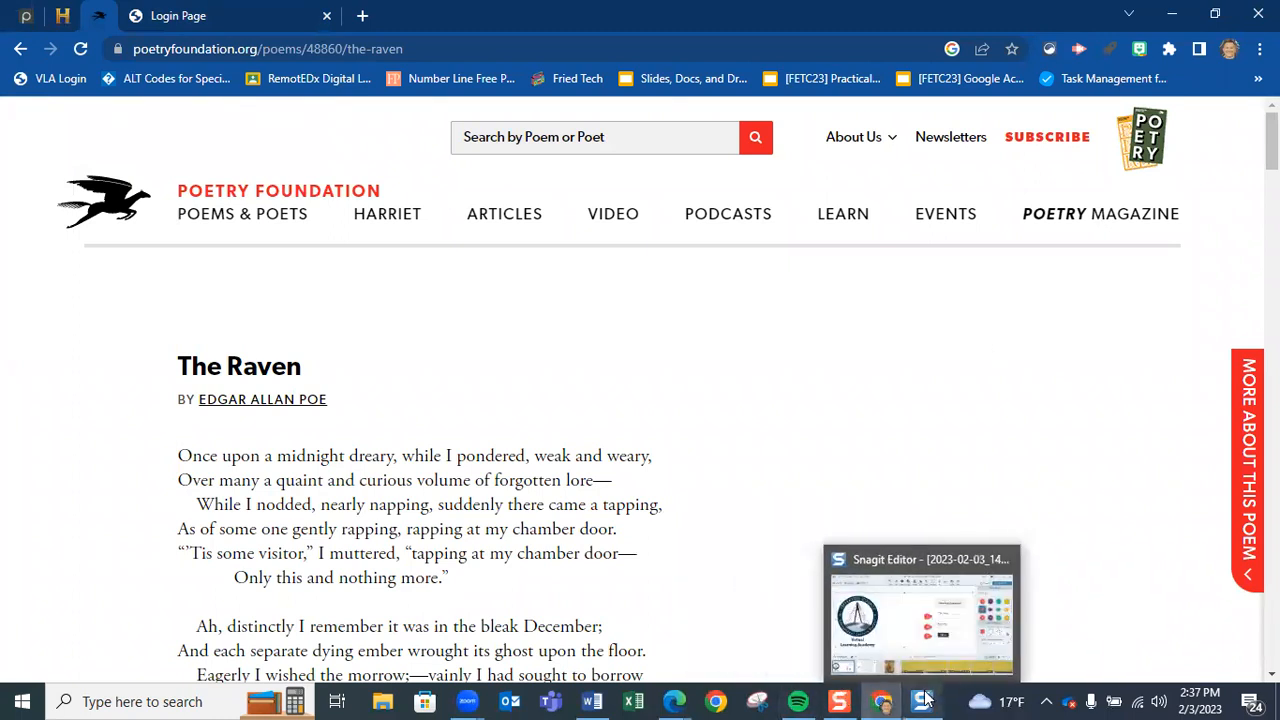
{"action": "left_click", "coordinate": [838, 701]}
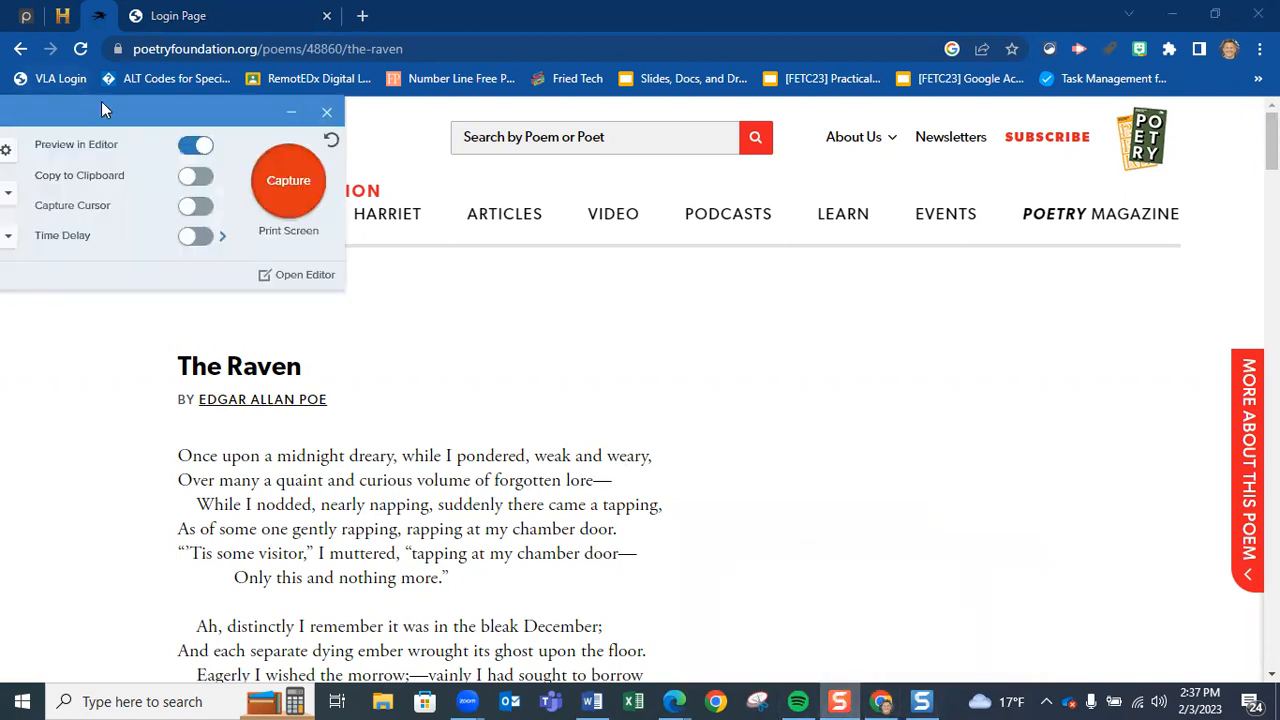
{"action": "left_click_drag", "start_coordinate": [101, 110], "coordinate": [407, 107]}
{"action": "left_click", "coordinate": [60, 242]}
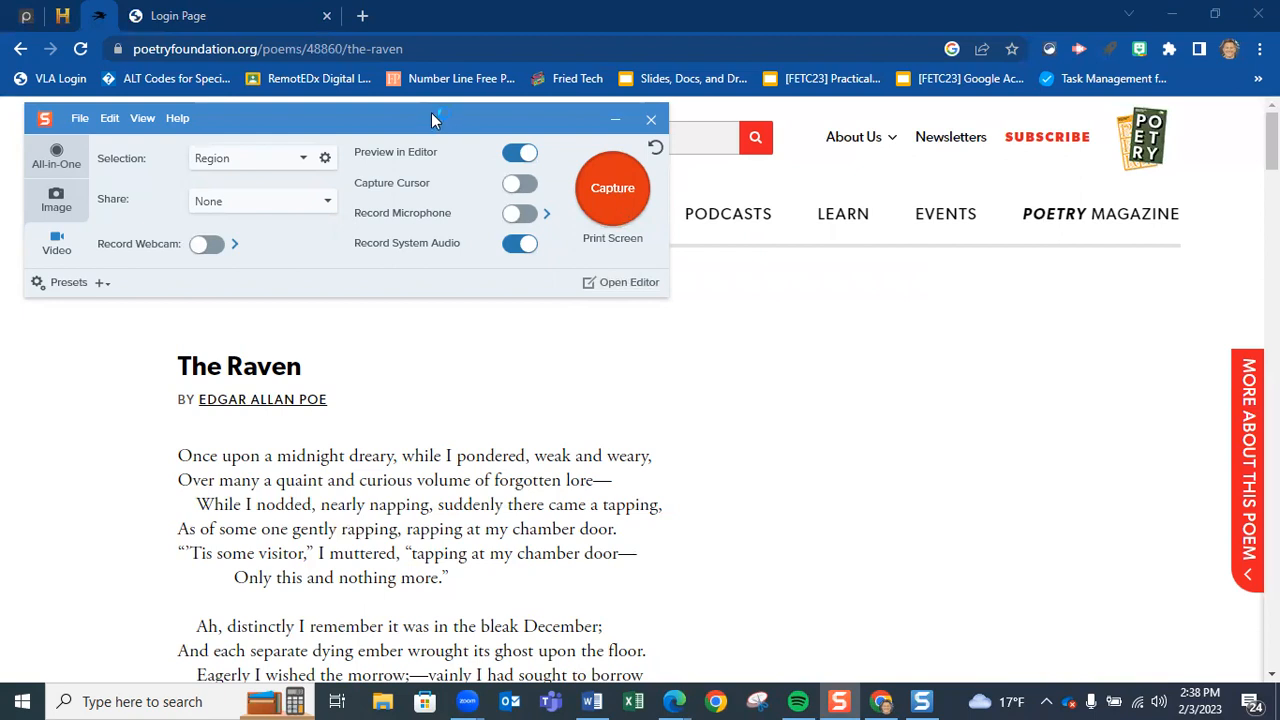
Select a video region around the poem's title and first lines, about 634 x 366 px, and turn off system audio recording.
{"action": "left_click_drag", "start_coordinate": [371, 116], "coordinate": [146, 103]}
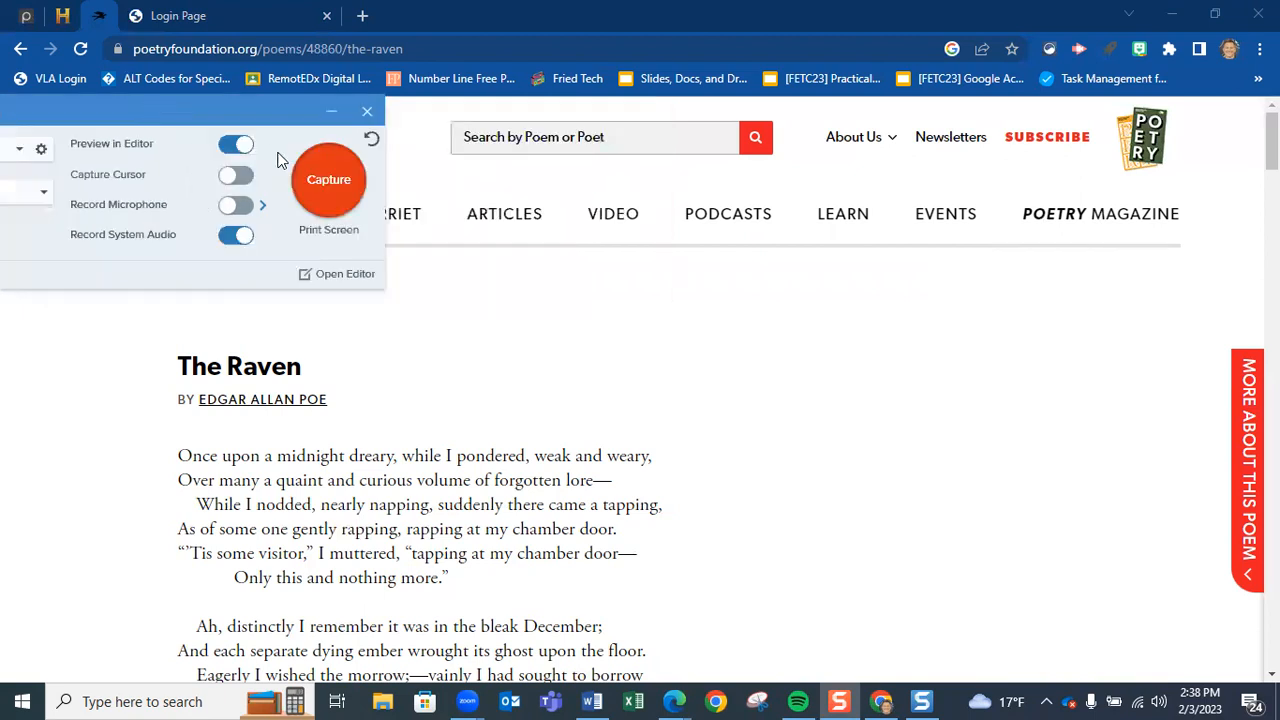
{"action": "key", "text": "Print"}
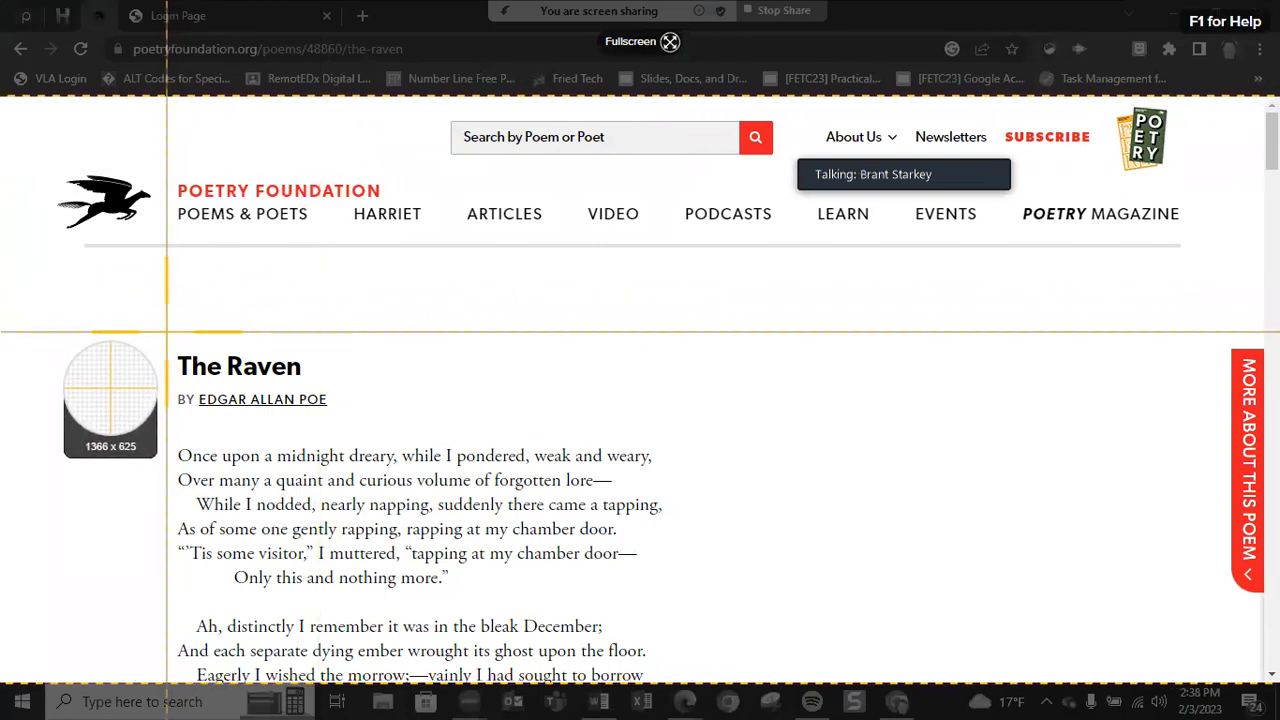
{"action": "left_click_drag", "start_coordinate": [167, 330], "coordinate": [758, 675]}
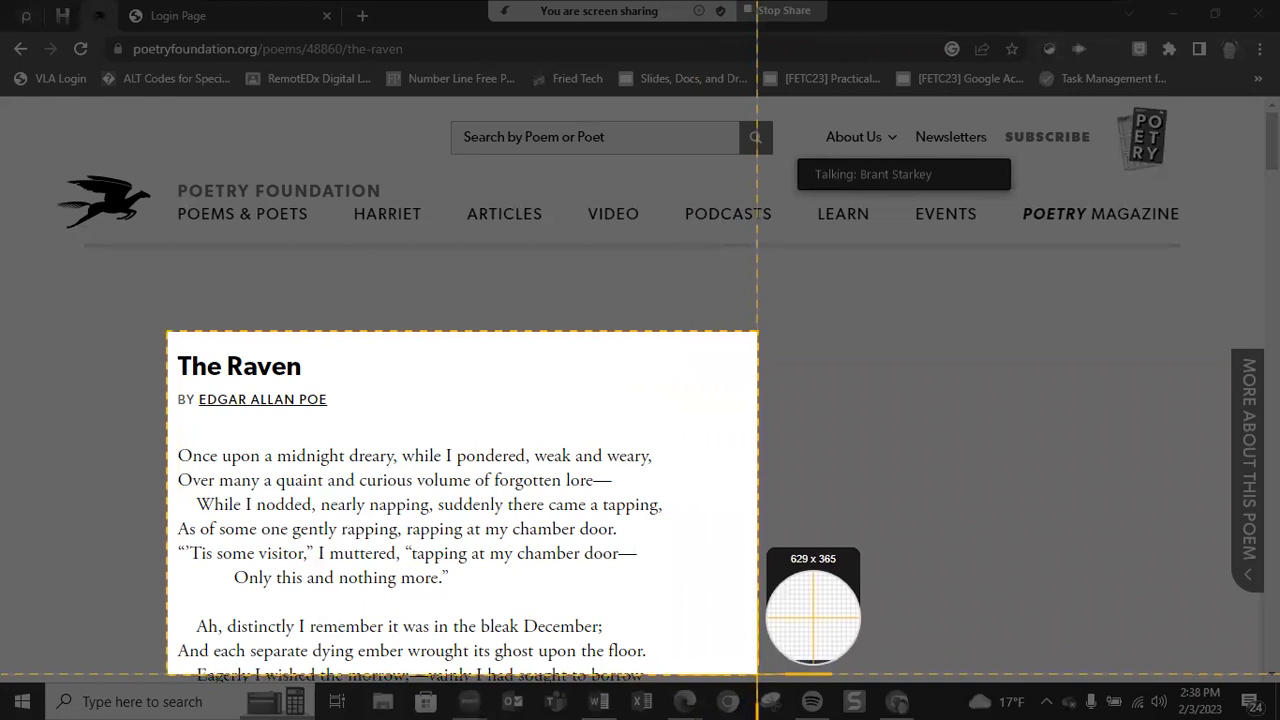
{"action": "left_click_drag", "start_coordinate": [758, 675], "coordinate": [763, 675]}
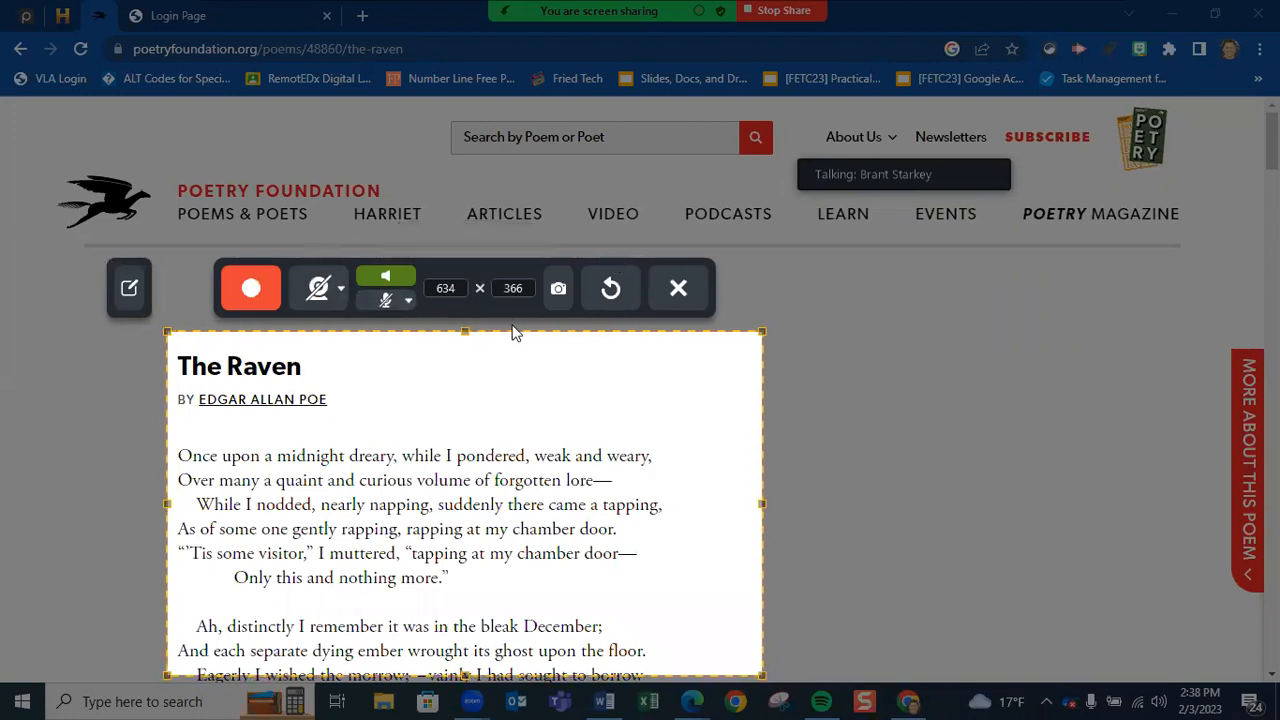
{"action": "left_click", "coordinate": [390, 281]}
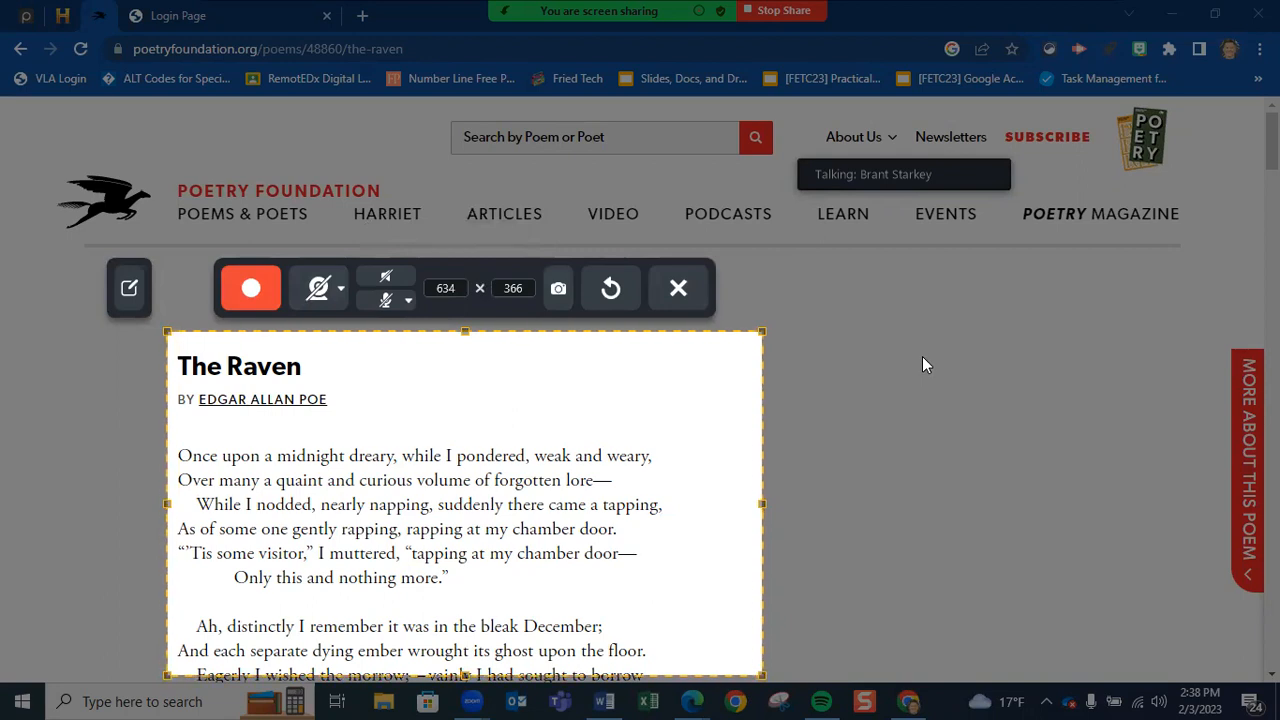
Record the selected region while scrolling through the whole poem down to the Related section, and stop the recording.
{"action": "left_click", "coordinate": [253, 287]}
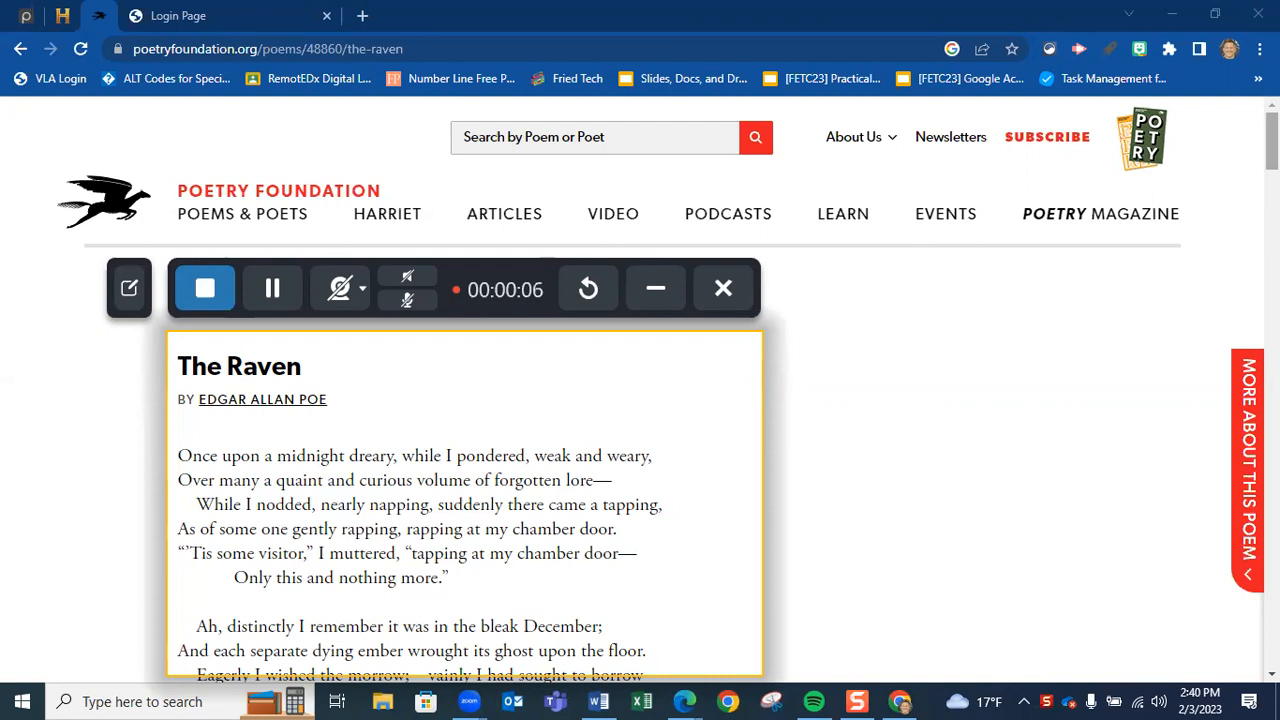
{"action": "scroll", "coordinate": [465, 500], "scroll_direction": "down", "scroll_amount": 2}
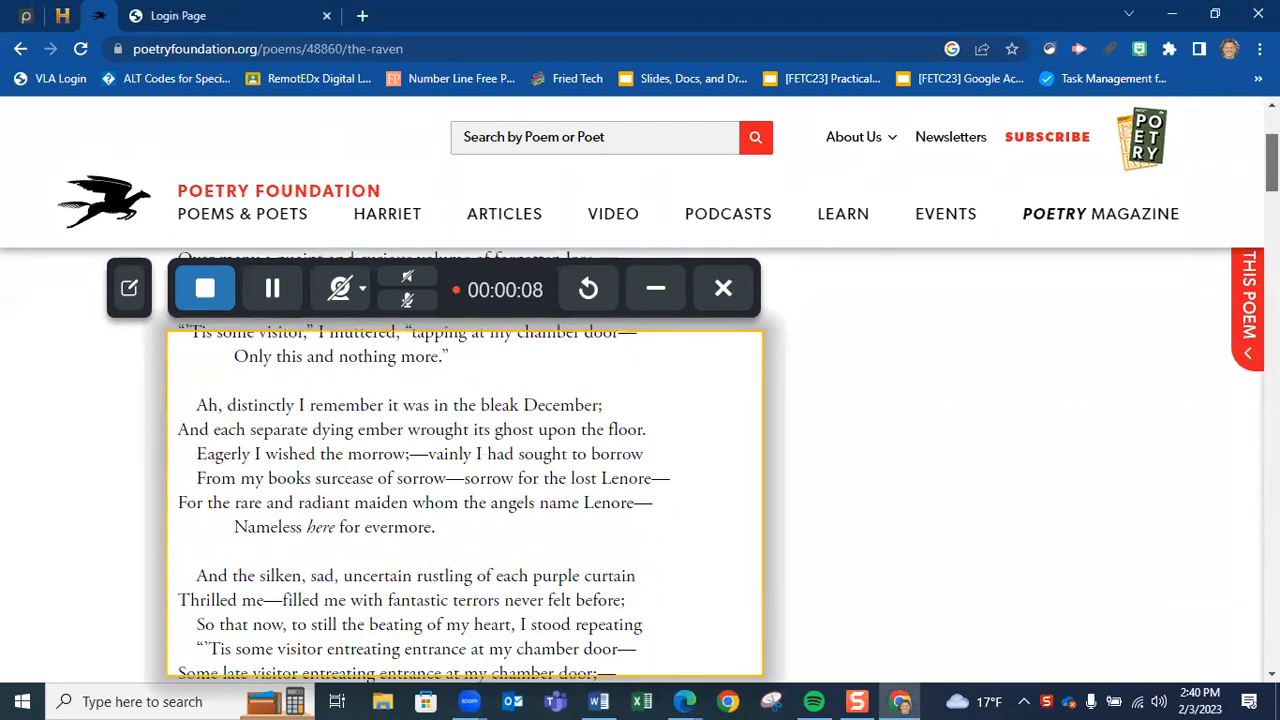
{"action": "scroll", "coordinate": [465, 500], "scroll_direction": "down", "scroll_amount": 2}
{"action": "scroll", "coordinate": [465, 500], "scroll_direction": "down", "scroll_amount": 1}
{"action": "scroll", "coordinate": [465, 500], "scroll_direction": "down", "scroll_amount": 1}
{"action": "scroll", "coordinate": [465, 500], "scroll_direction": "down", "scroll_amount": 2}
{"action": "scroll", "coordinate": [465, 500], "scroll_direction": "down", "scroll_amount": 6}
{"action": "scroll", "coordinate": [465, 500], "scroll_direction": "down", "scroll_amount": 4}
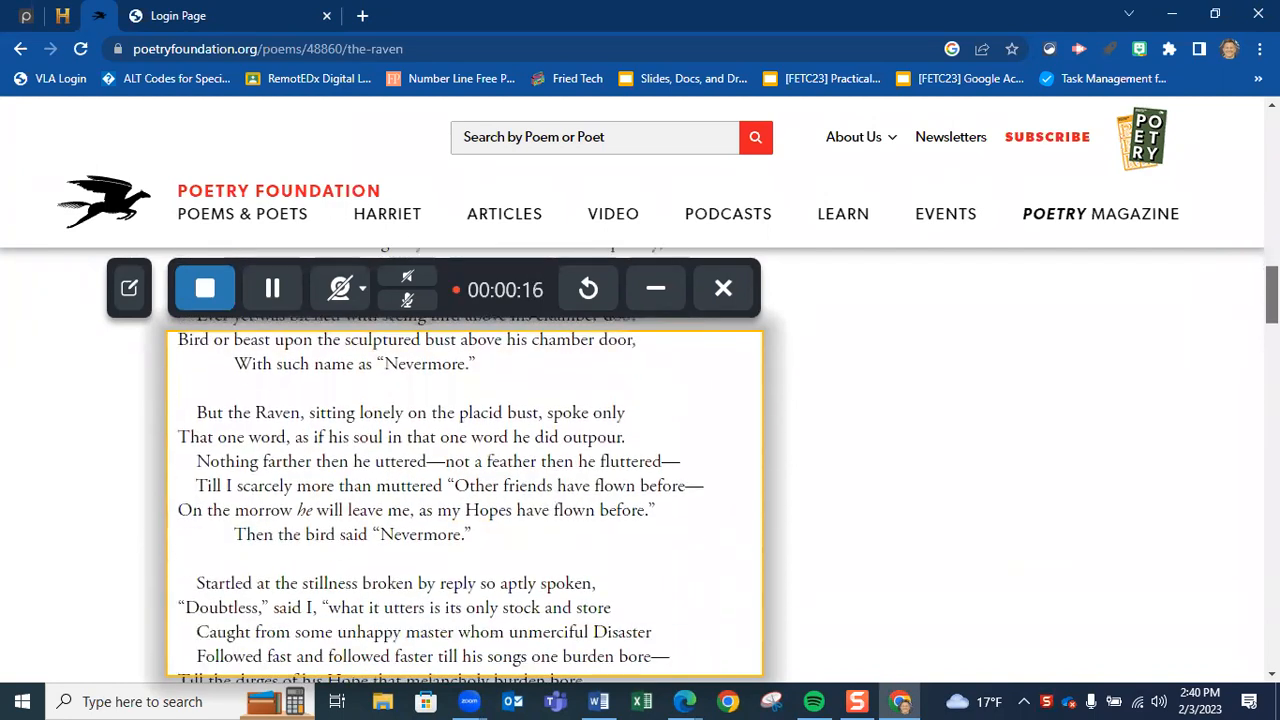
{"action": "scroll", "coordinate": [465, 500], "scroll_direction": "down", "scroll_amount": 5}
{"action": "scroll", "coordinate": [465, 500], "scroll_direction": "down", "scroll_amount": 7}
{"action": "scroll", "coordinate": [465, 500], "scroll_direction": "down", "scroll_amount": 5}
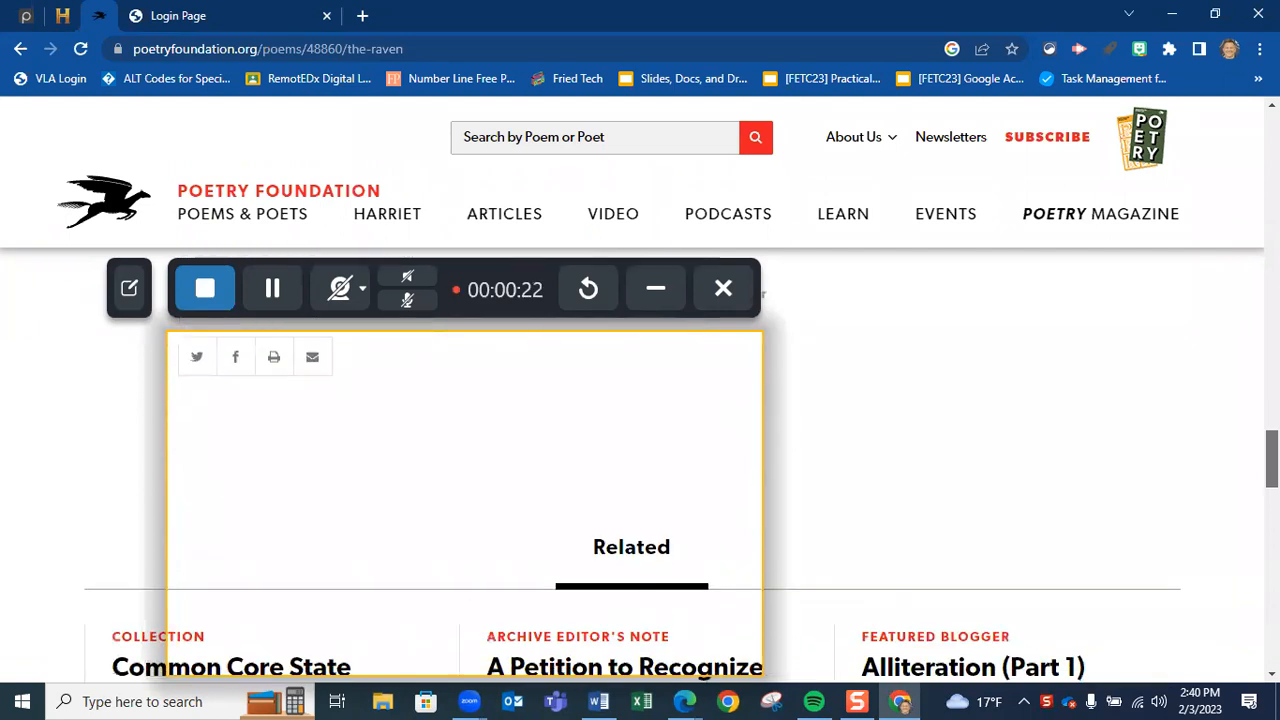
{"action": "scroll", "coordinate": [465, 500], "scroll_direction": "down", "scroll_amount": 1}
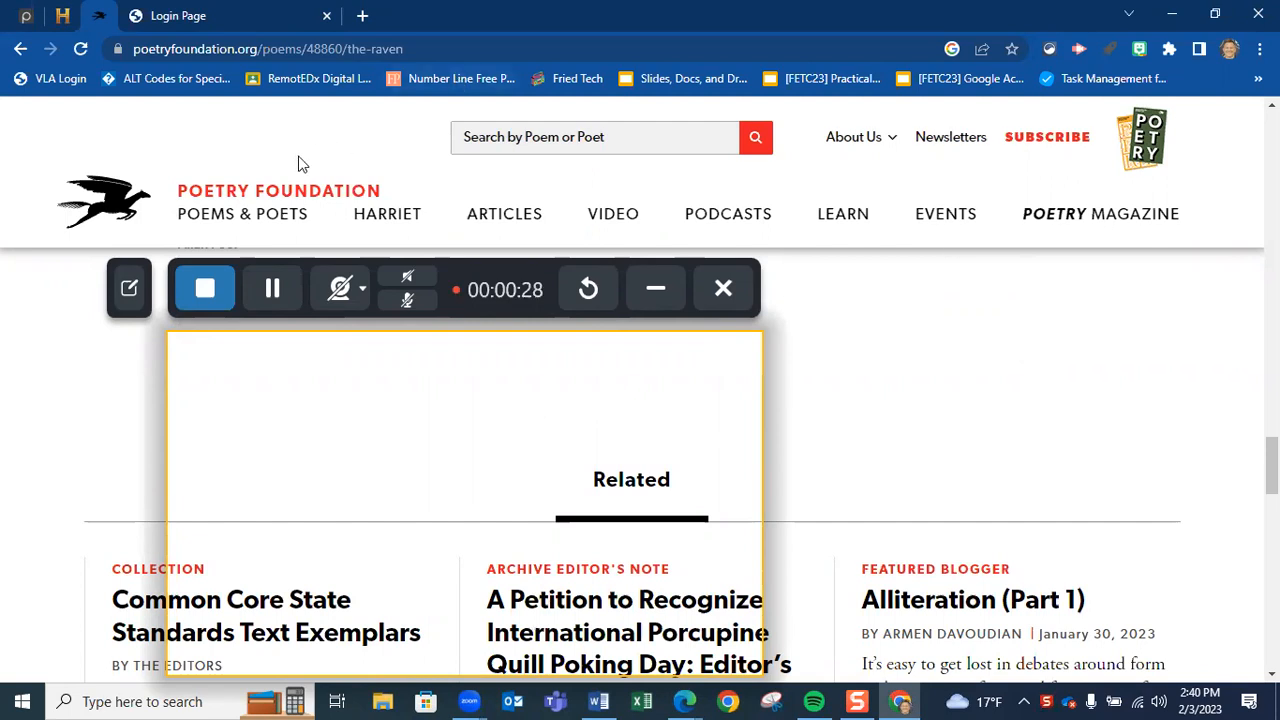
{"action": "left_click", "coordinate": [210, 287]}
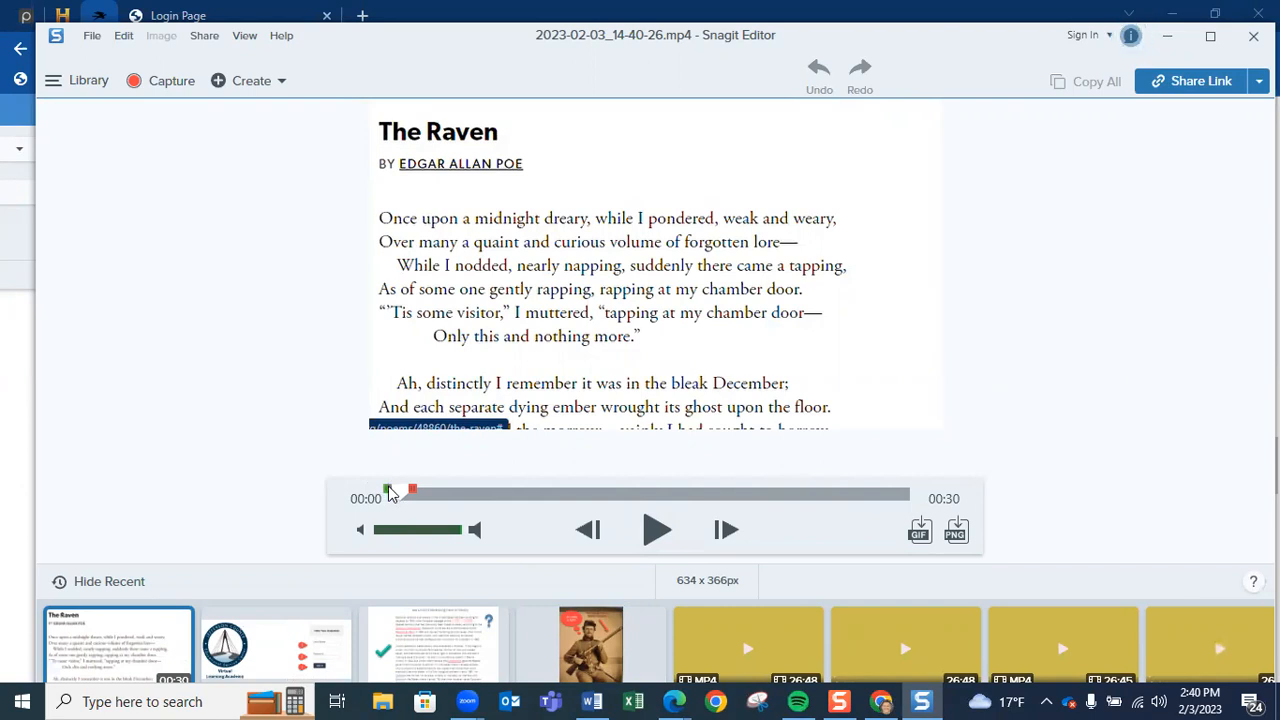
Cut the end of the recorded video from 00:20 to 00:30.
{"action": "left_click_drag", "start_coordinate": [397, 497], "coordinate": [988, 552]}
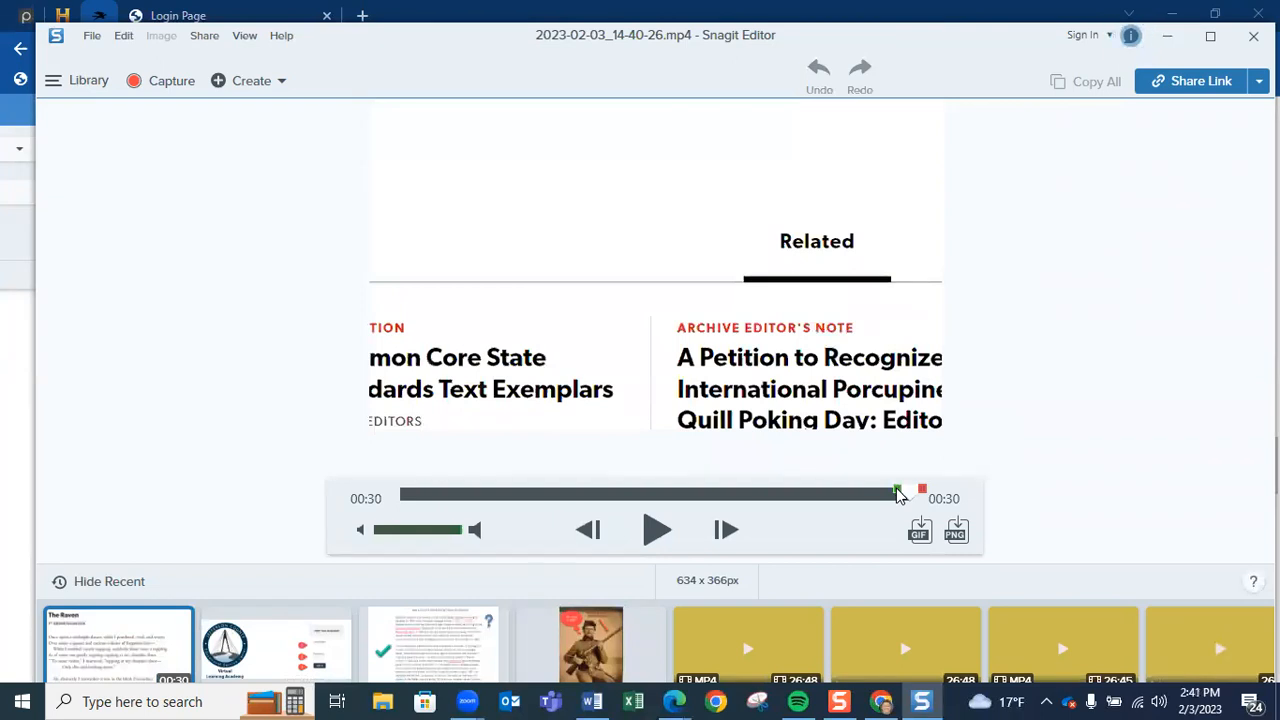
{"action": "mouse_move", "coordinate": [897, 495]}
{"action": "left_mouse_down"}
{"action": "mouse_move", "coordinate": [766, 514]}
{"action": "mouse_move", "coordinate": [735, 532]}
{"action": "mouse_move", "coordinate": [734, 505]}
{"action": "mouse_move", "coordinate": [734, 518]}
{"action": "left_mouse_up"}
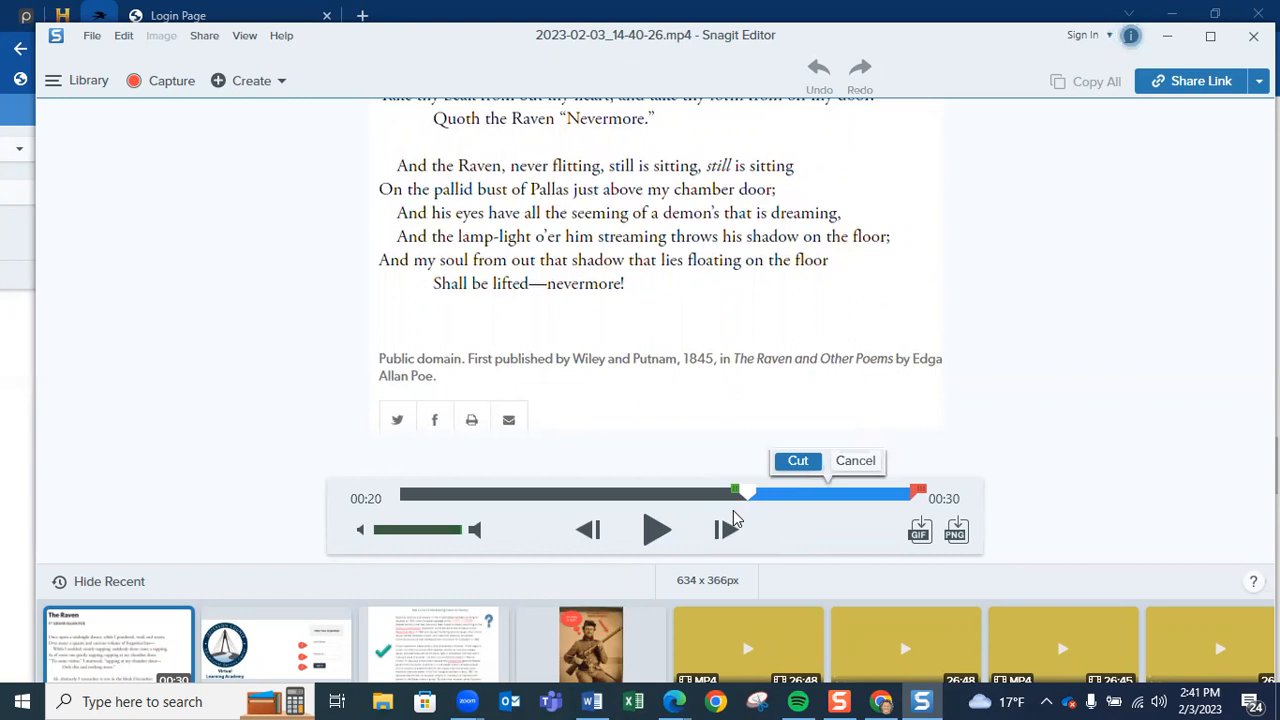
{"action": "left_click", "coordinate": [797, 461]}
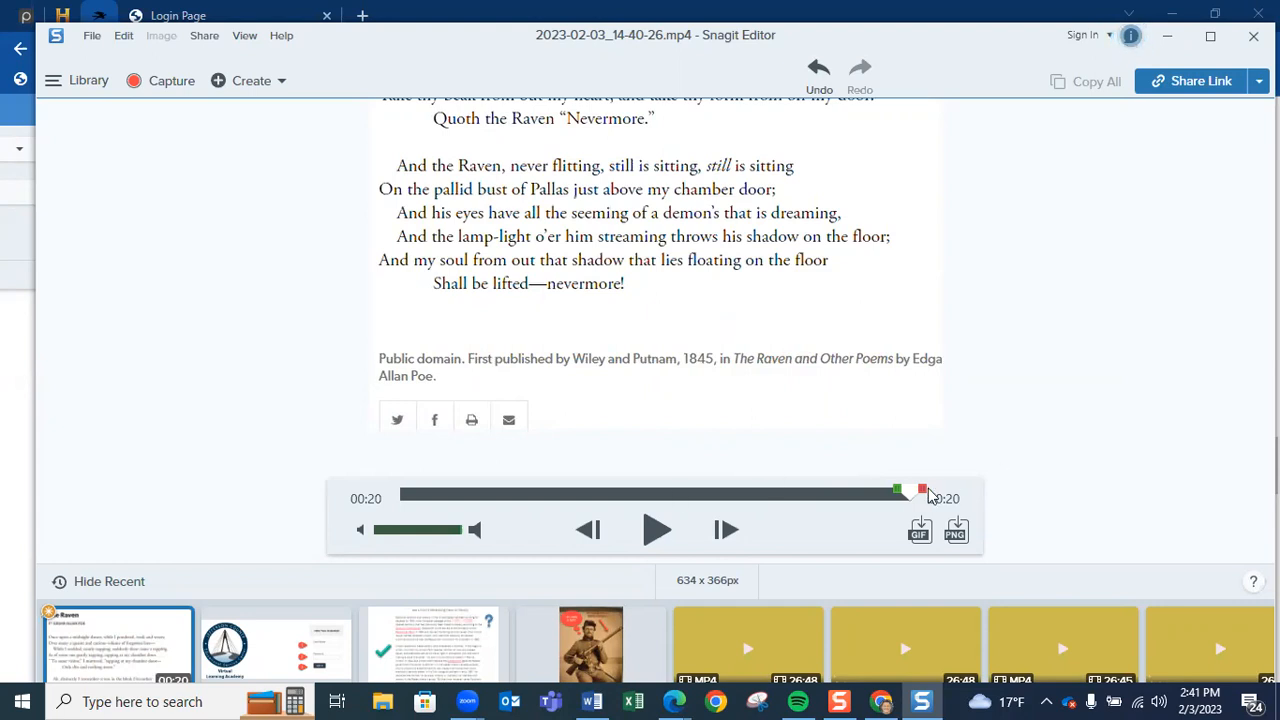
Cut the beginning of the video from 00:00 to 00:07.
{"action": "left_click_drag", "start_coordinate": [909, 493], "coordinate": [322, 621]}
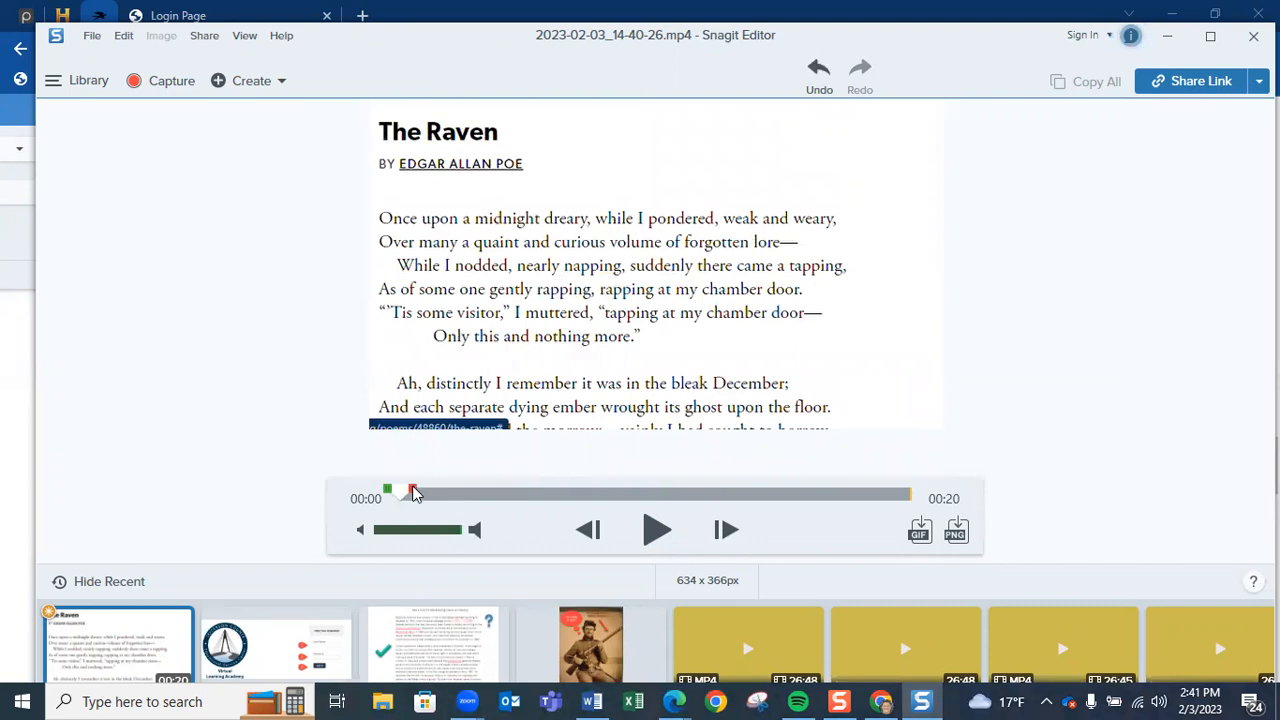
{"action": "left_click_drag", "start_coordinate": [413, 493], "coordinate": [587, 487]}
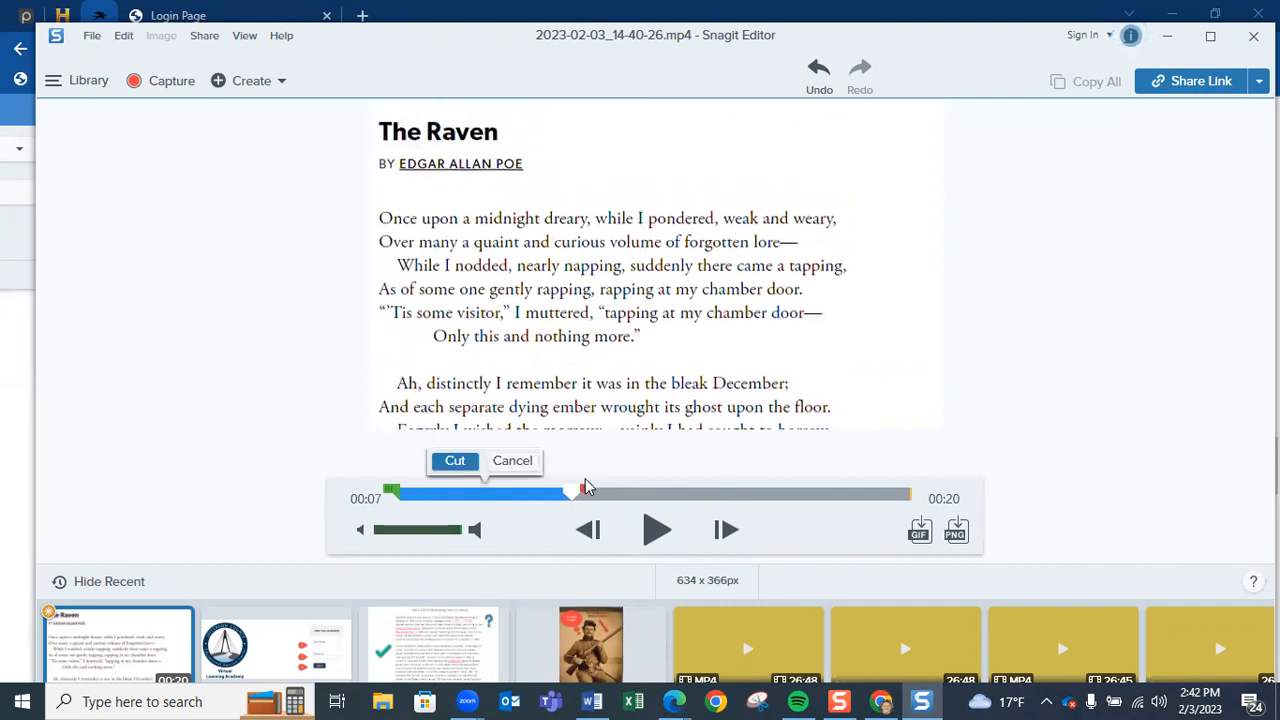
{"action": "left_click", "coordinate": [455, 461]}
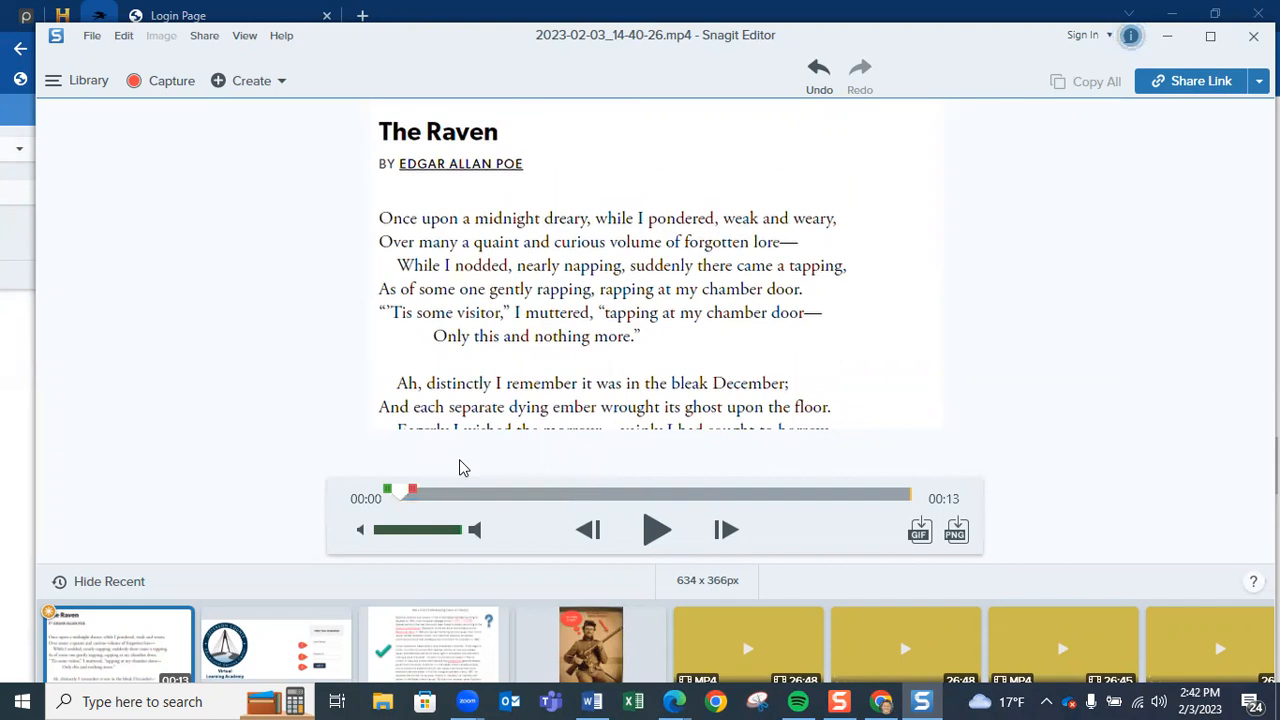